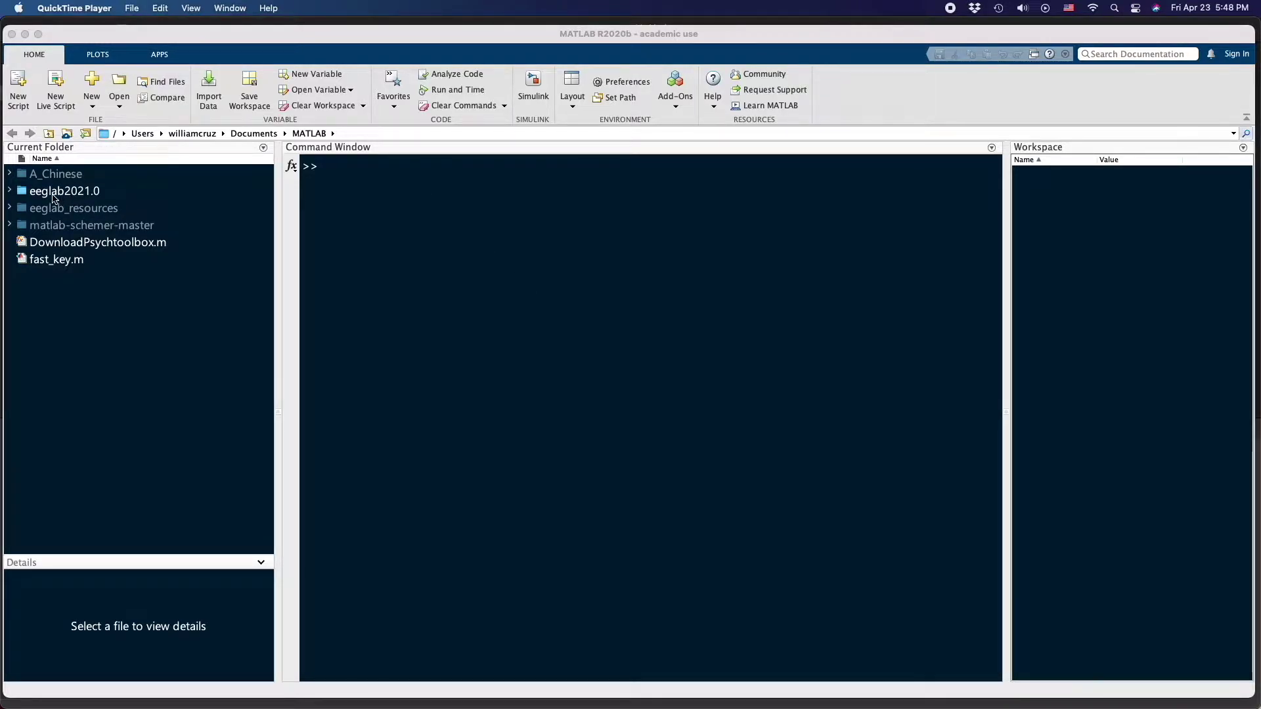
Download FastICA_2.5.tar.gz for Matlab 7.x and 6.x from the FastICA page, allowing downloads from the site, and show the download list.
click(55, 192)
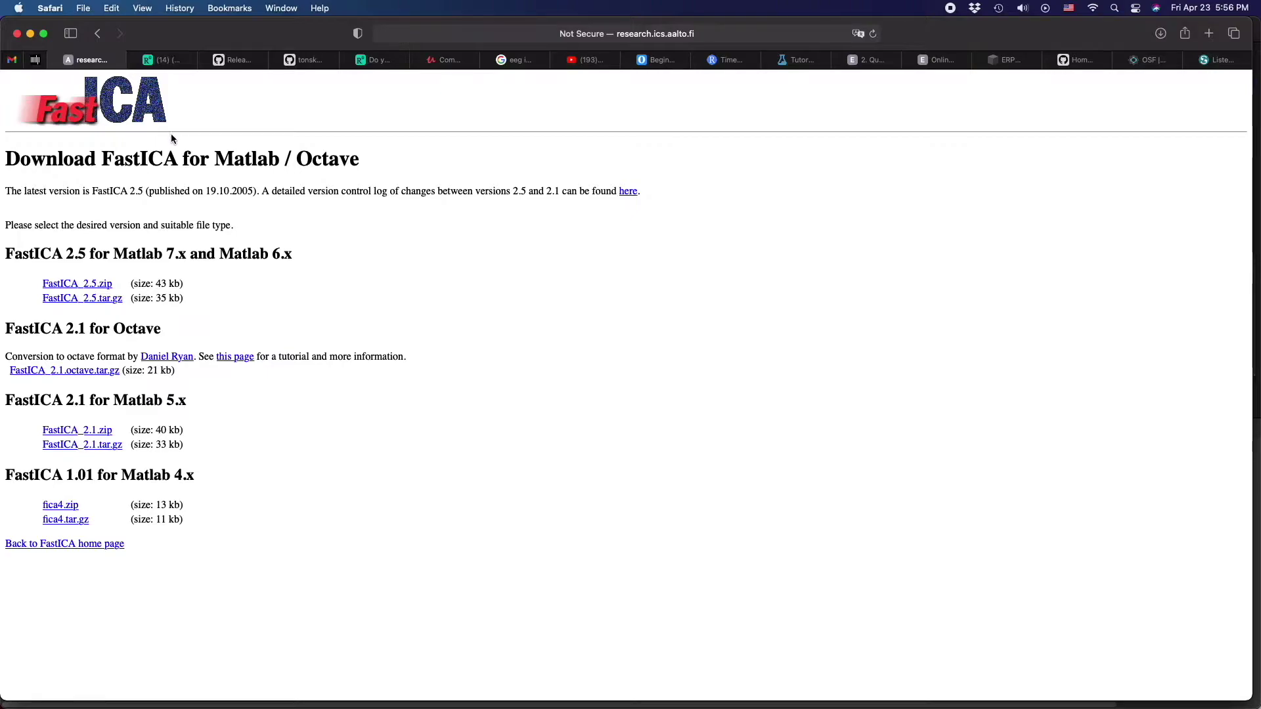
scroll(96, 327, down, 1)
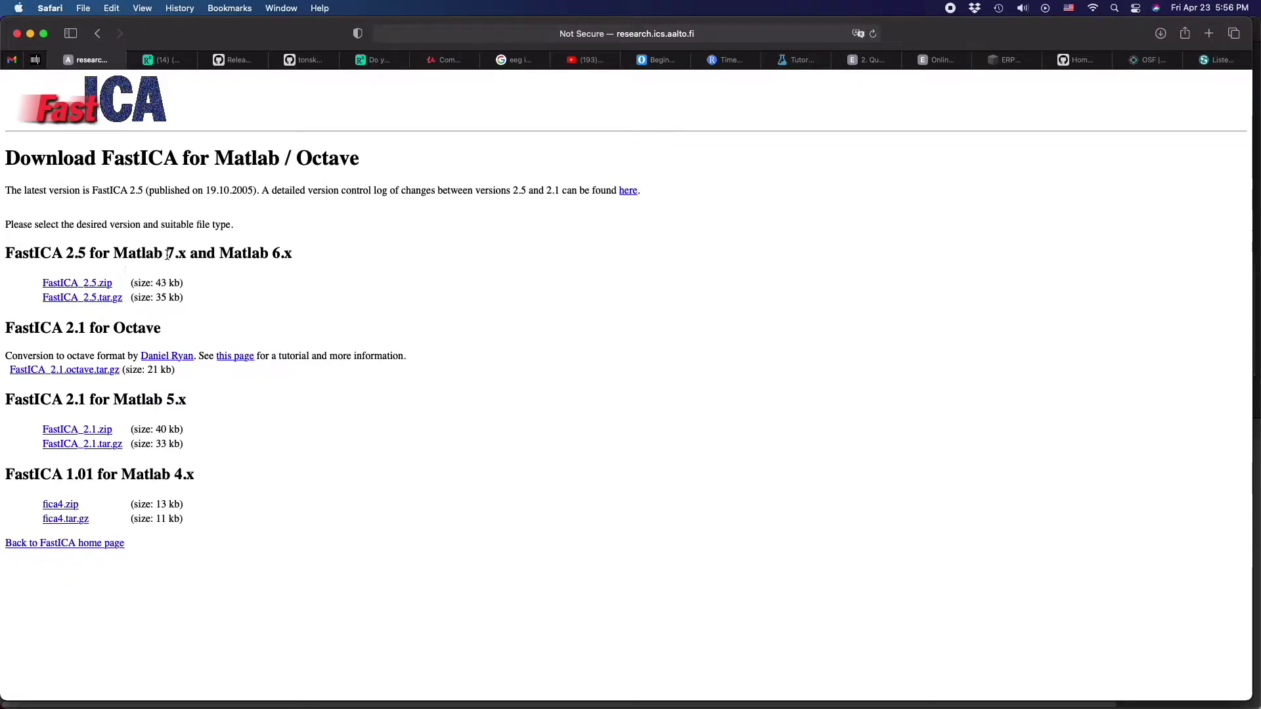
scroll(102, 304, up, 1)
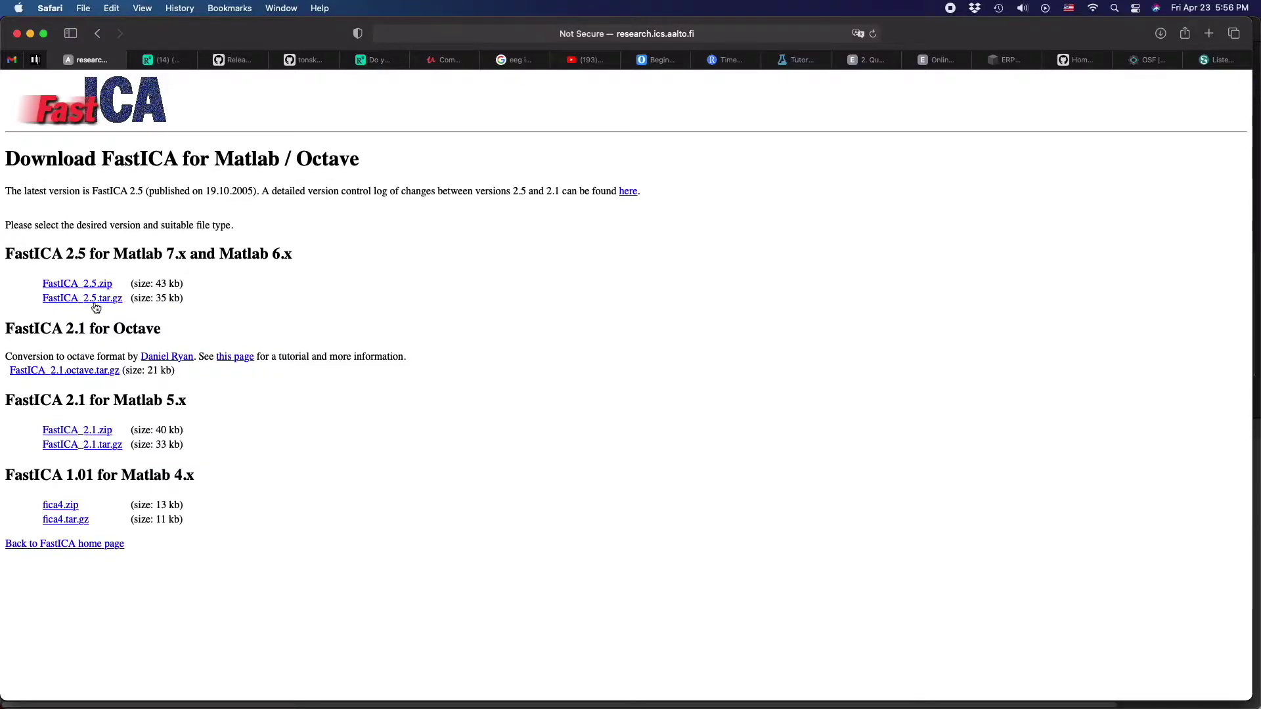
click(97, 300)
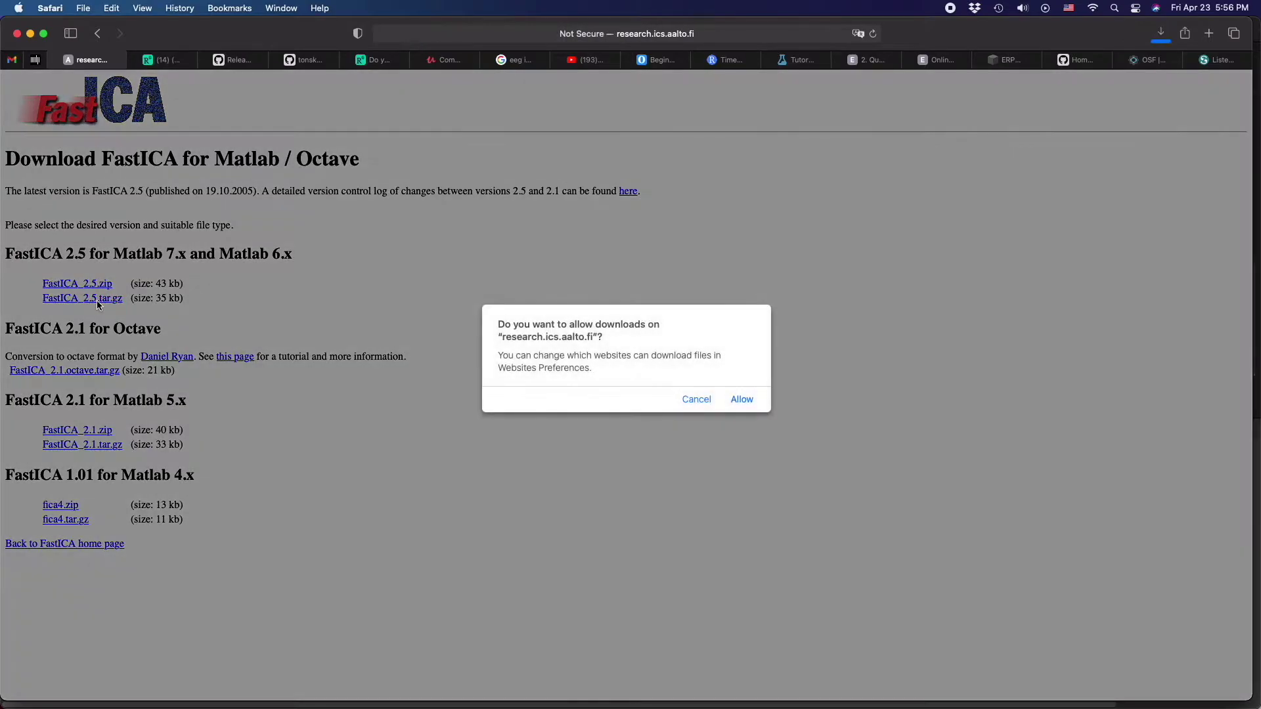
click(742, 400)
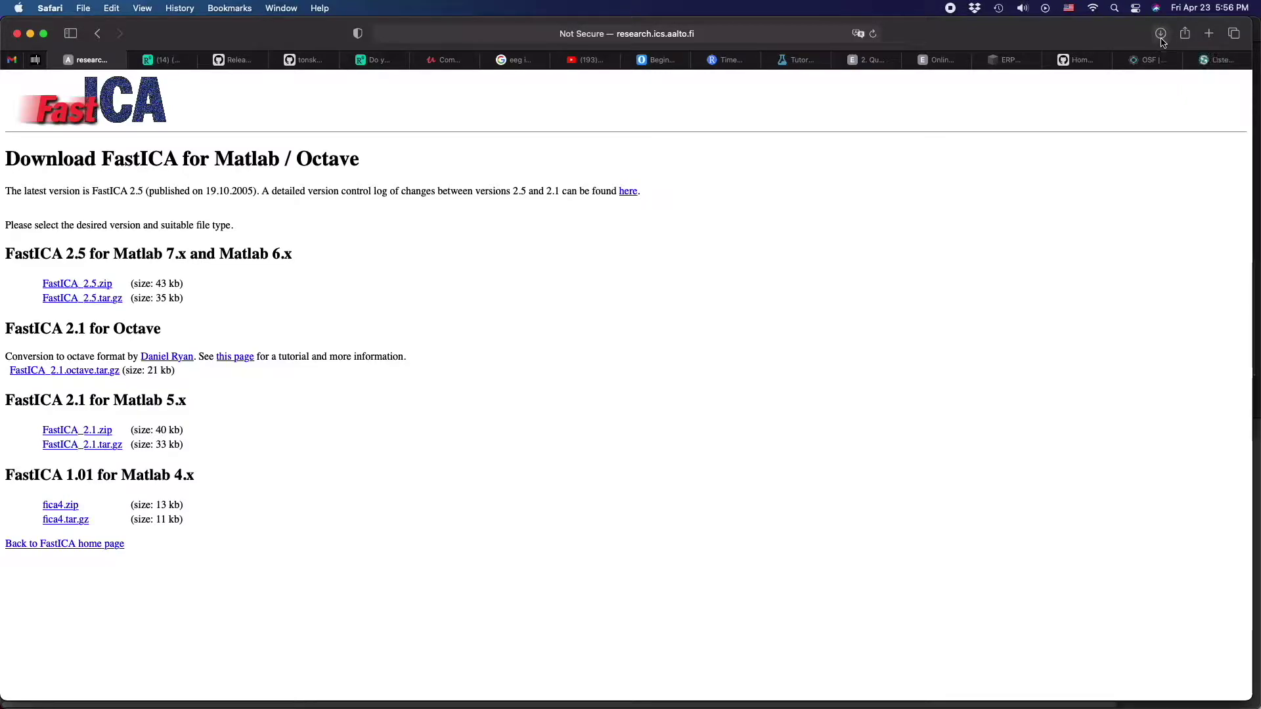
click(1160, 34)
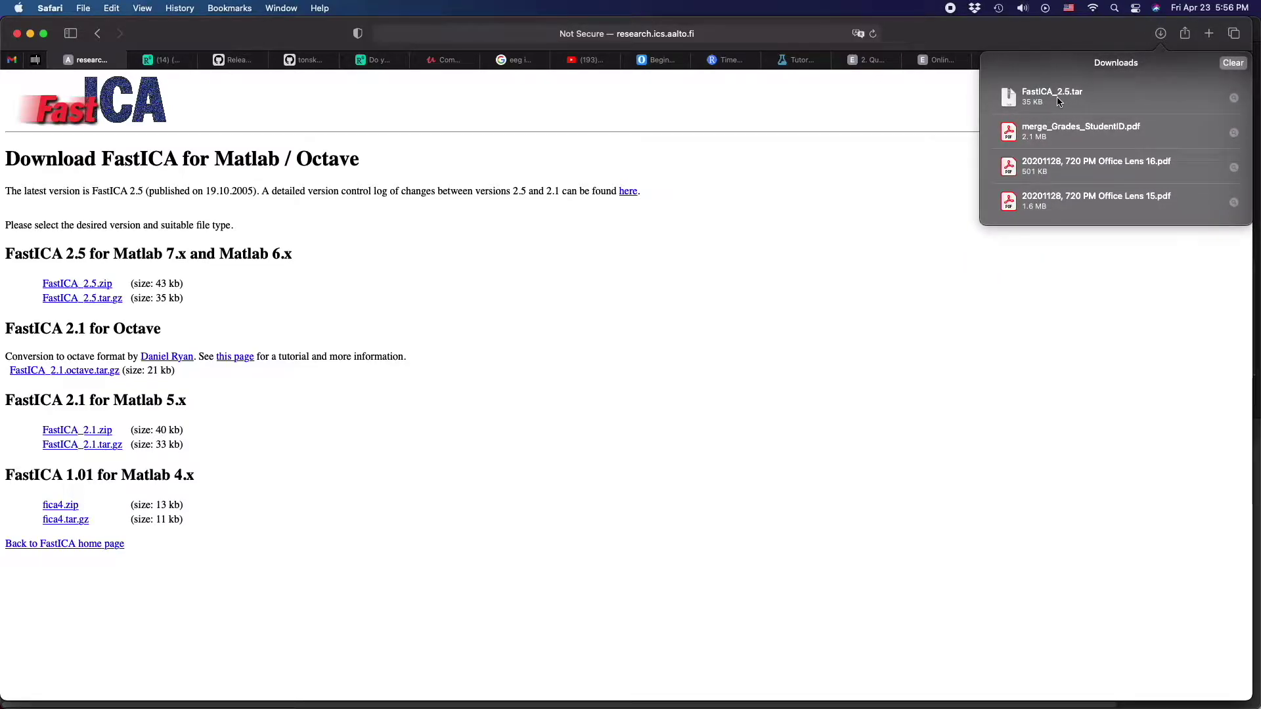
Switch to Finder, show the Downloads folder and extract the FastICA_2.5.tar archive there.
key(super+Tab)
key(super+Tab)
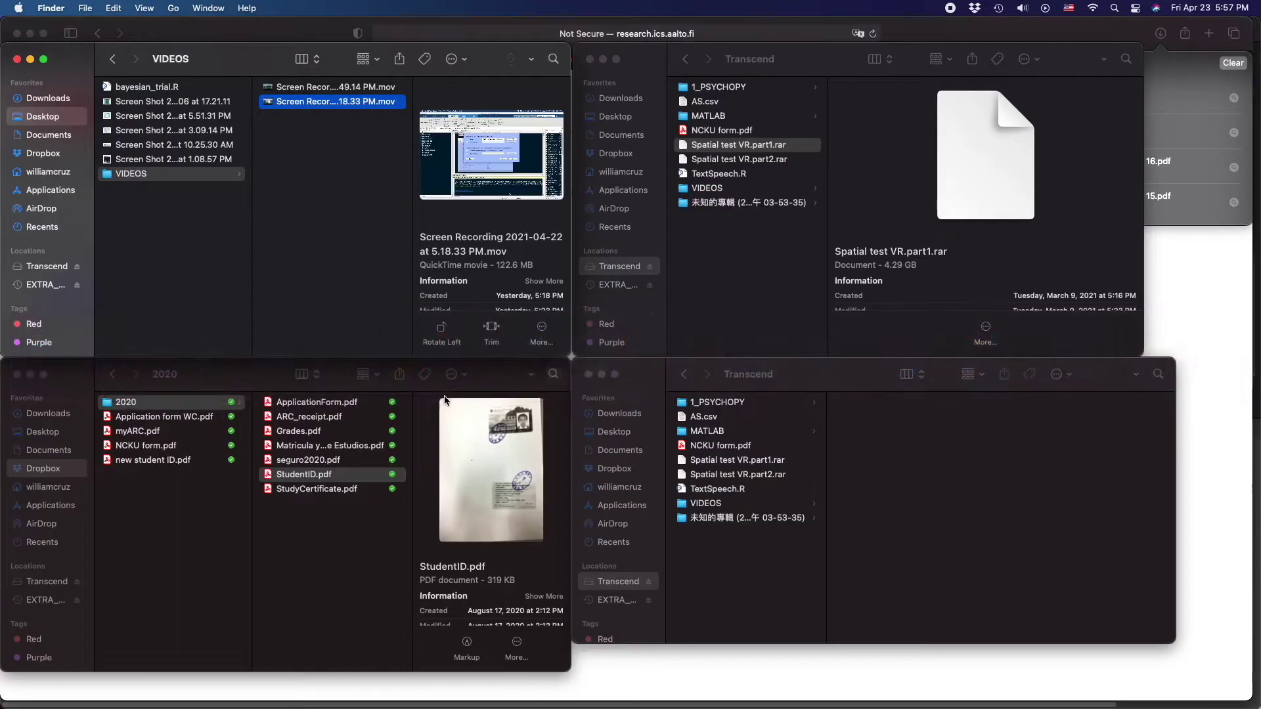
click(49, 413)
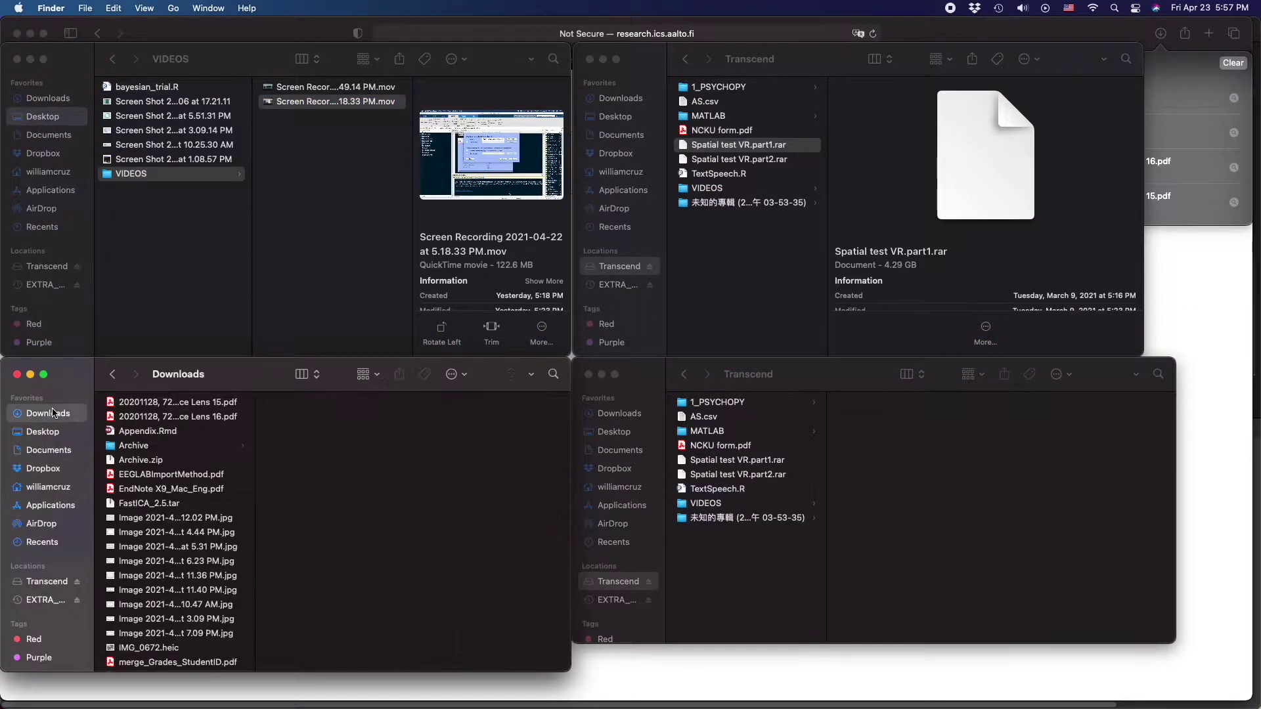
scroll(249, 602, down, 2)
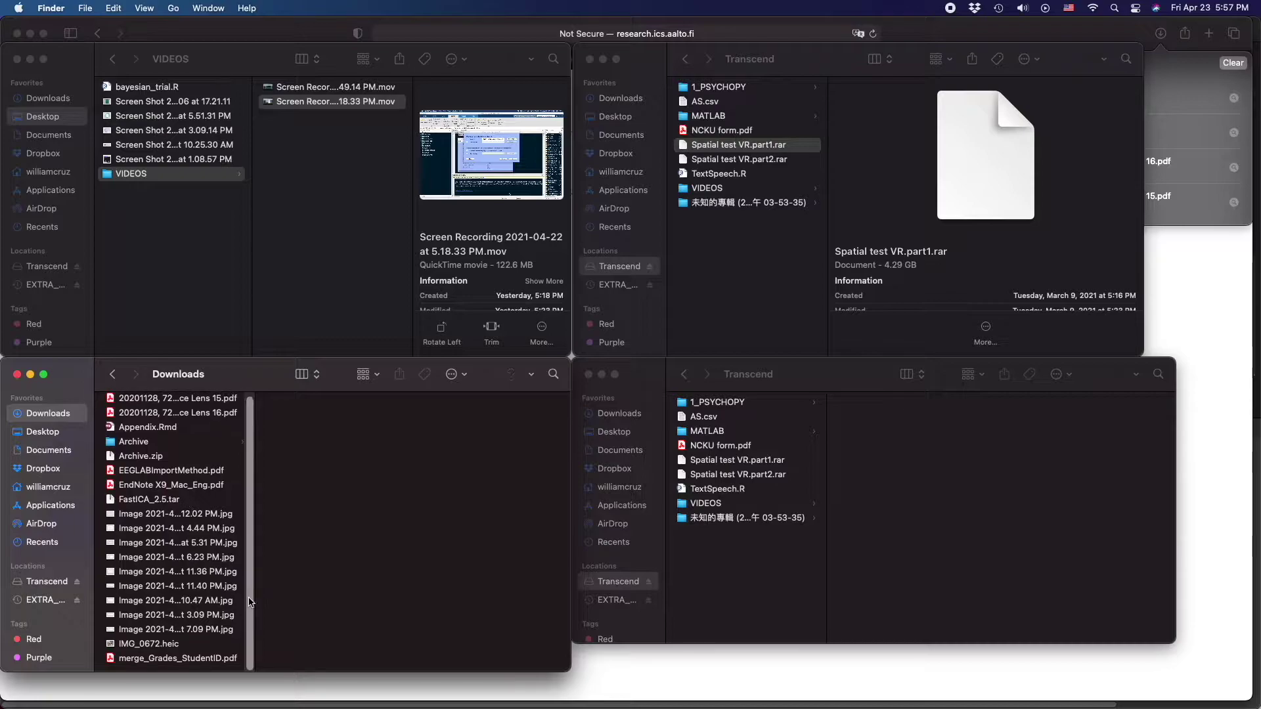
click(146, 501)
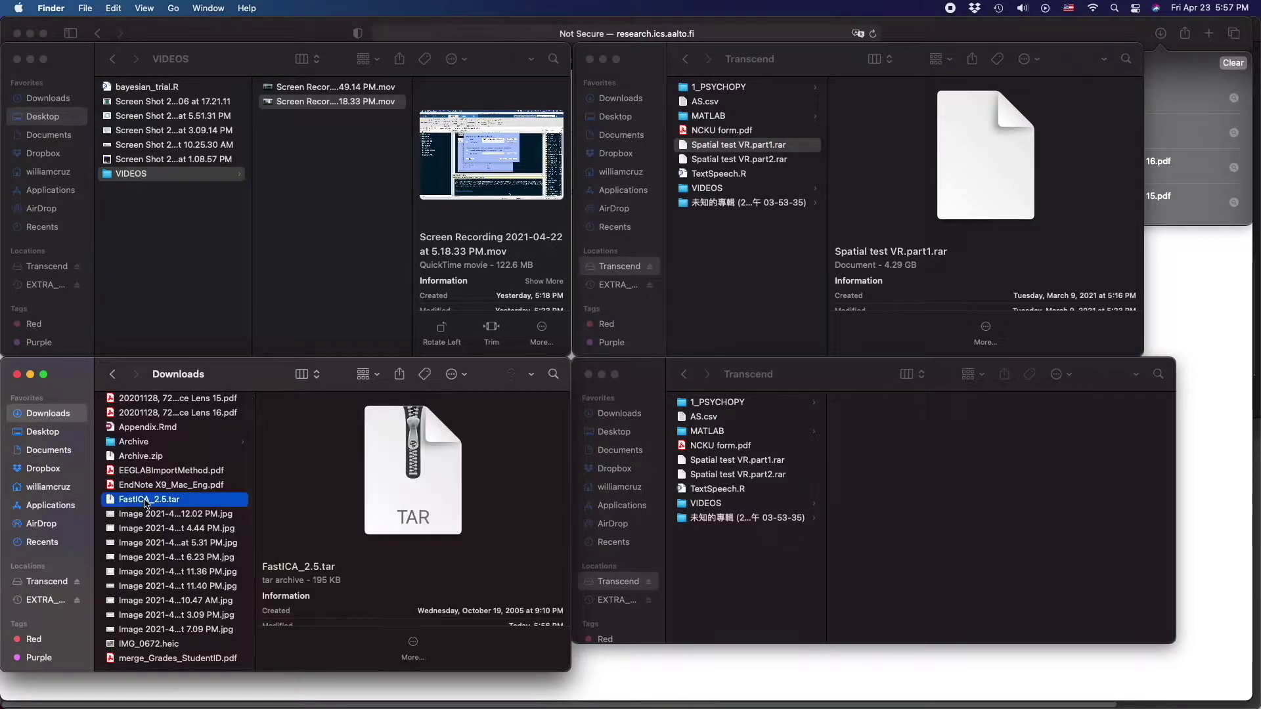
double_click(145, 501)
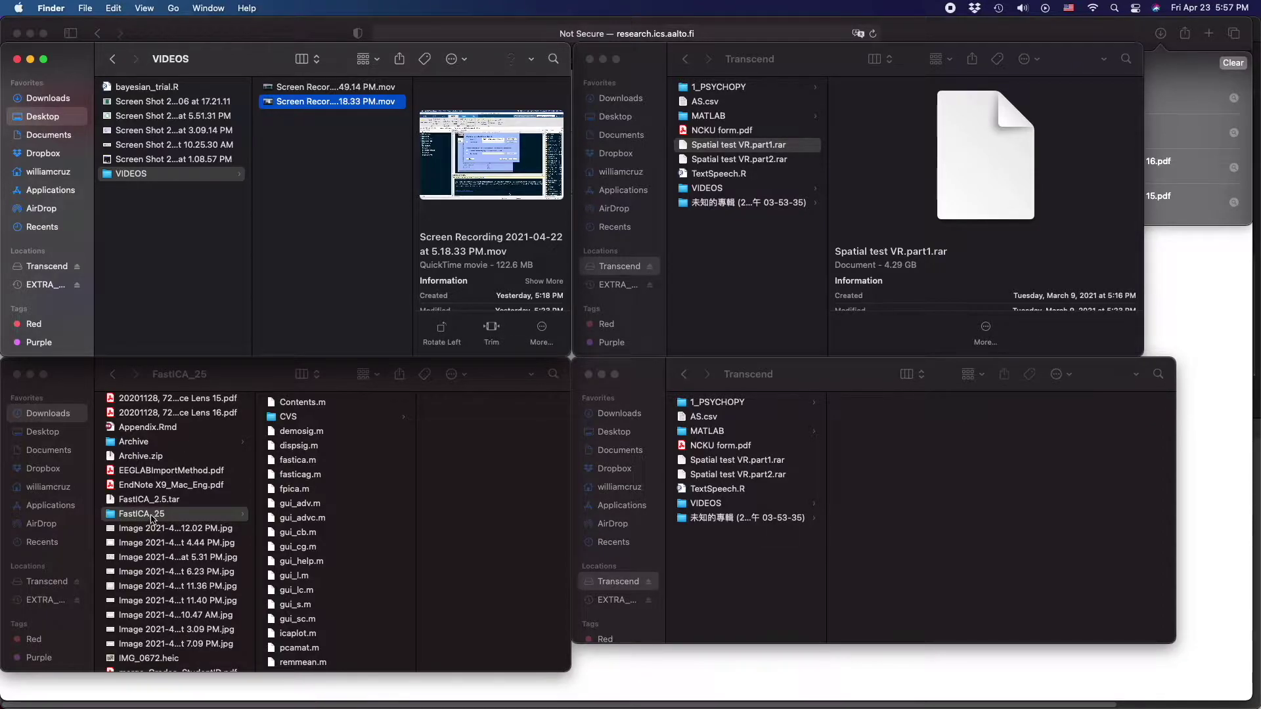
Move the extracted FastICA_25 folder from Downloads into Documents/MATLAB/eeglab2021.0/functions/sigprocfunc.
click(626, 458)
click(621, 451)
click(713, 402)
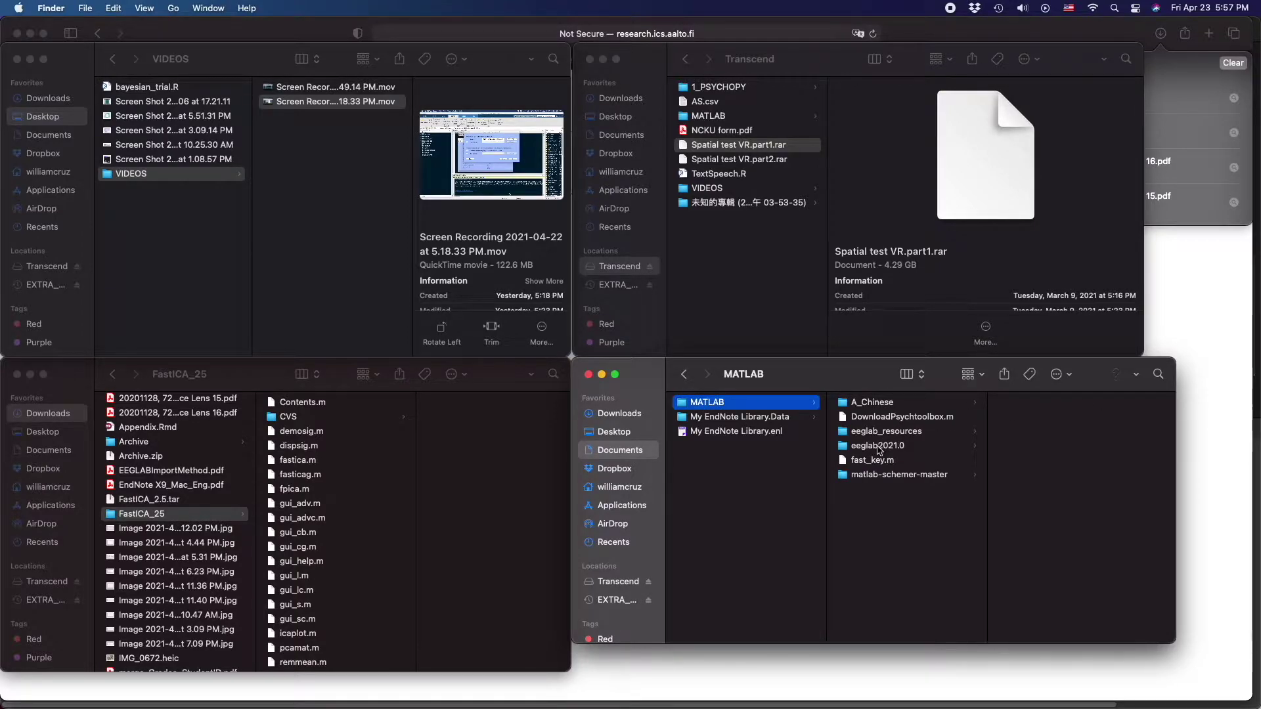
click(879, 447)
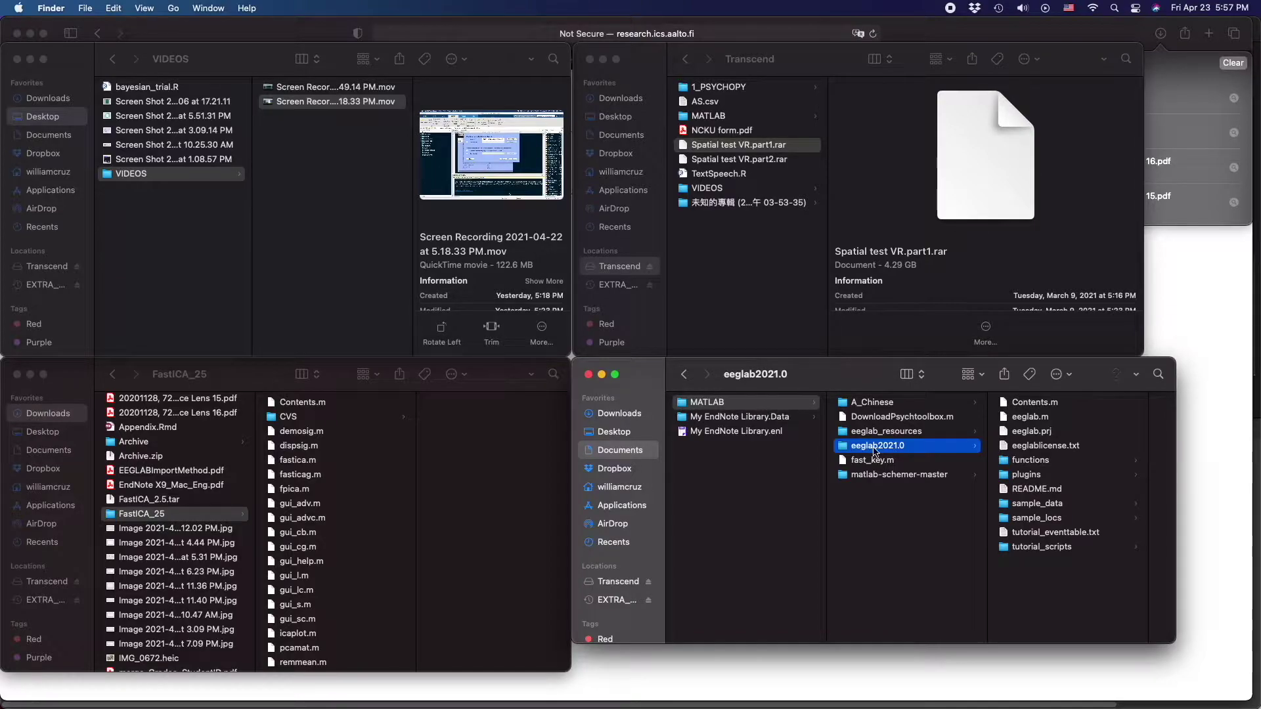
click(1041, 463)
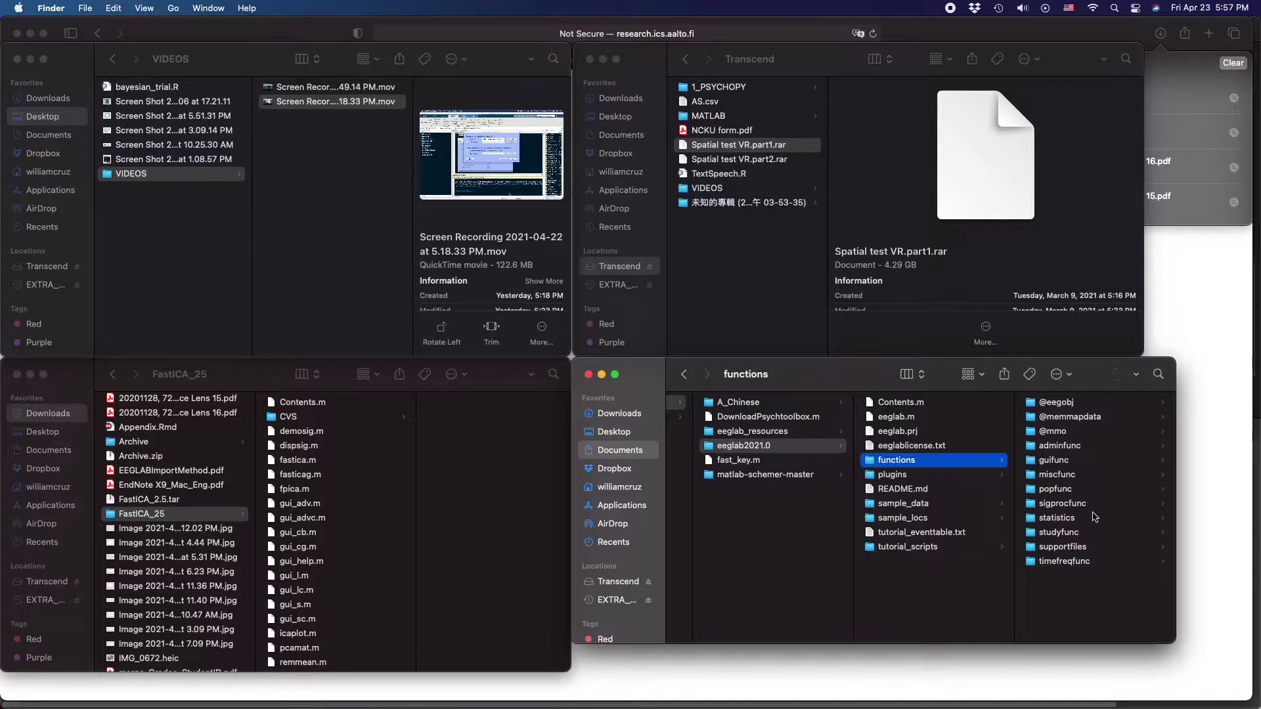
click(1068, 504)
scroll(1062, 554, down, 10)
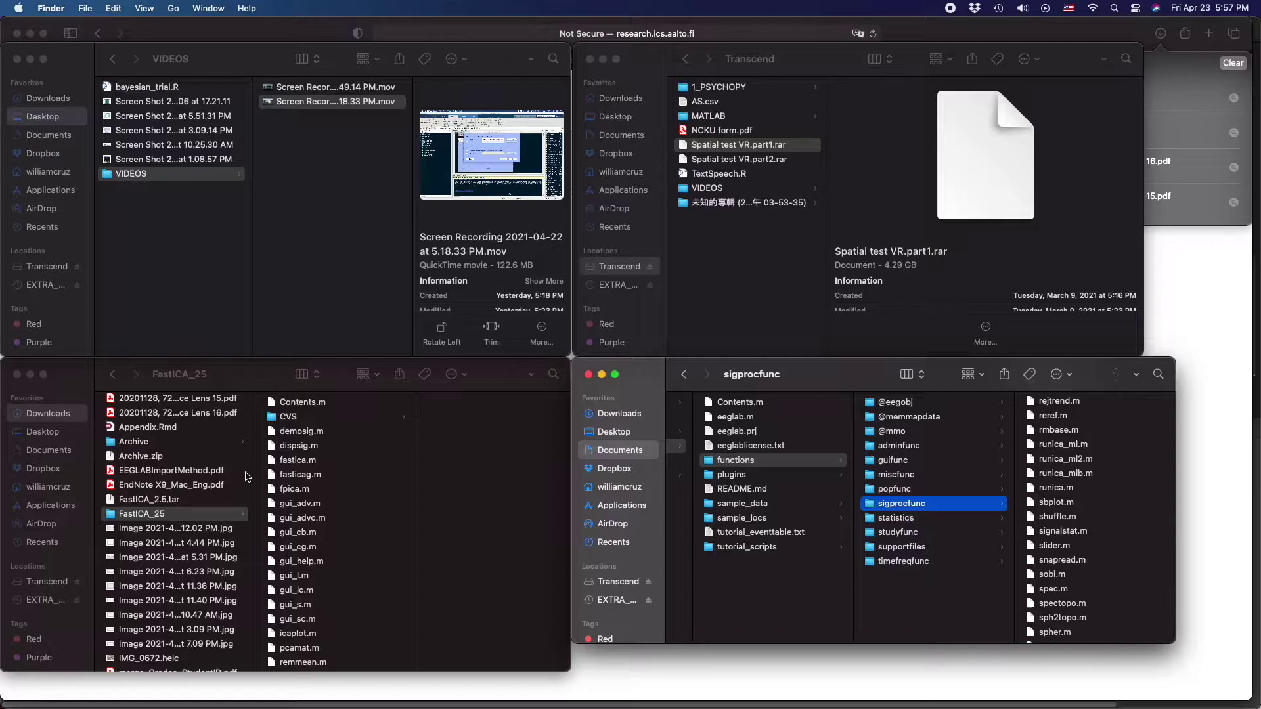
drag(136, 518, 1110, 529)
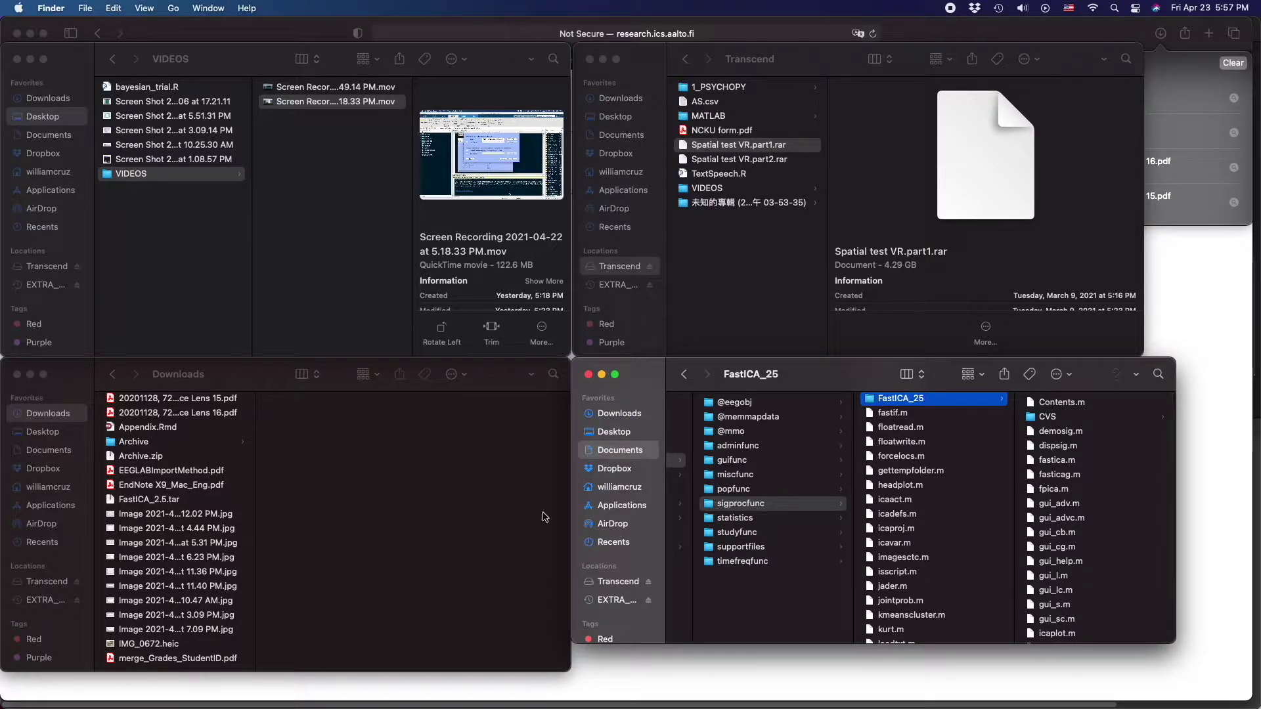
Switch to MATLAB and make the eeglab2021.0 folder the current folder.
key(super+Tab)
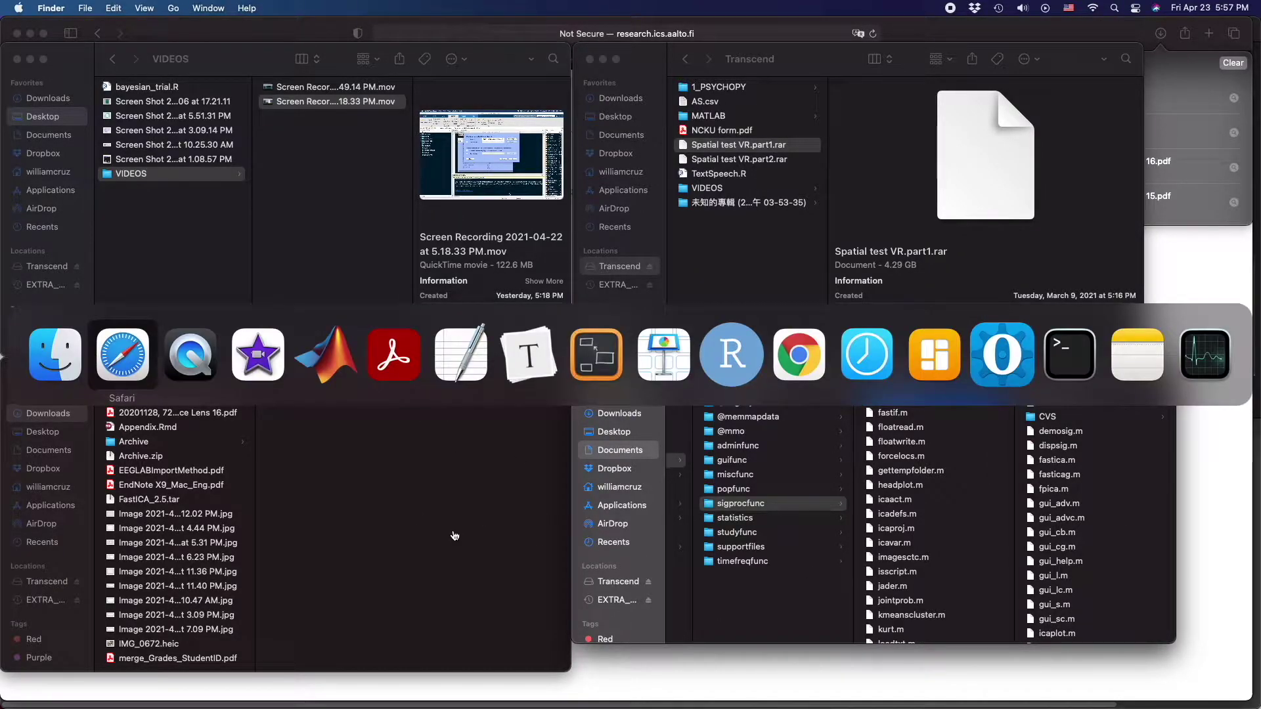
key(super+Tab)
key(super+Tab)
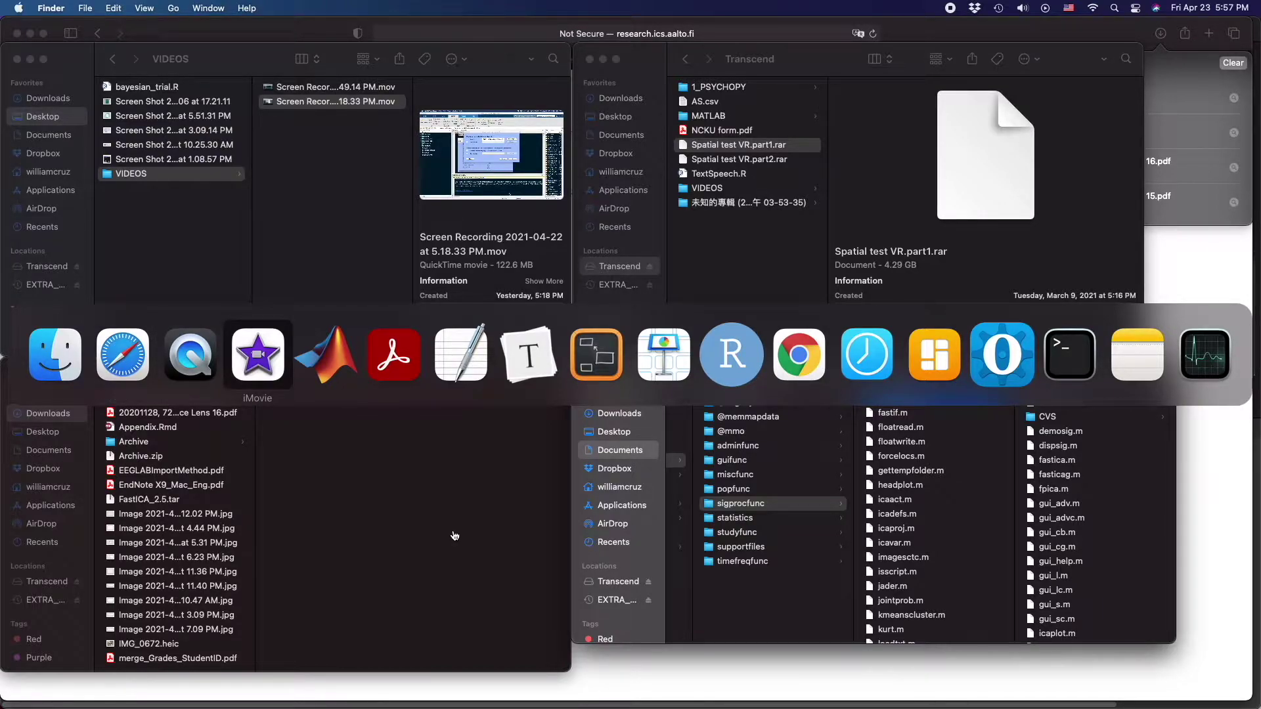
key(super+Tab)
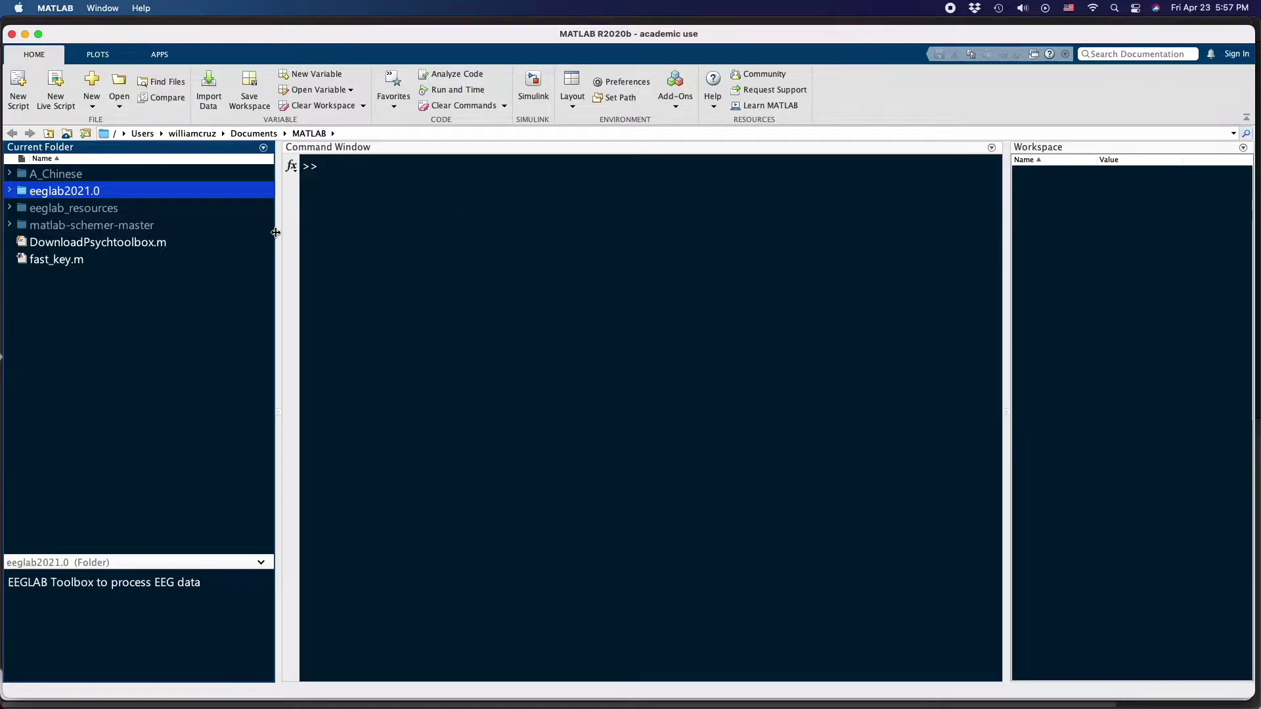
click(384, 207)
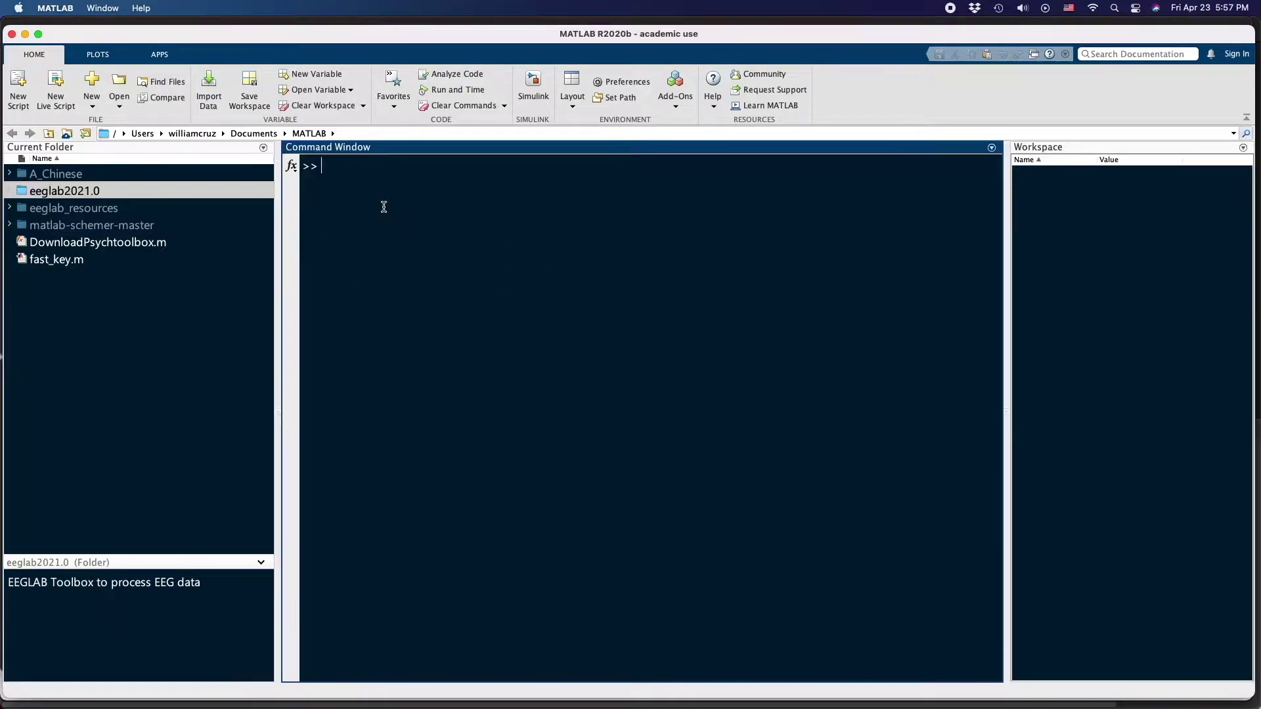
double_click(54, 191)
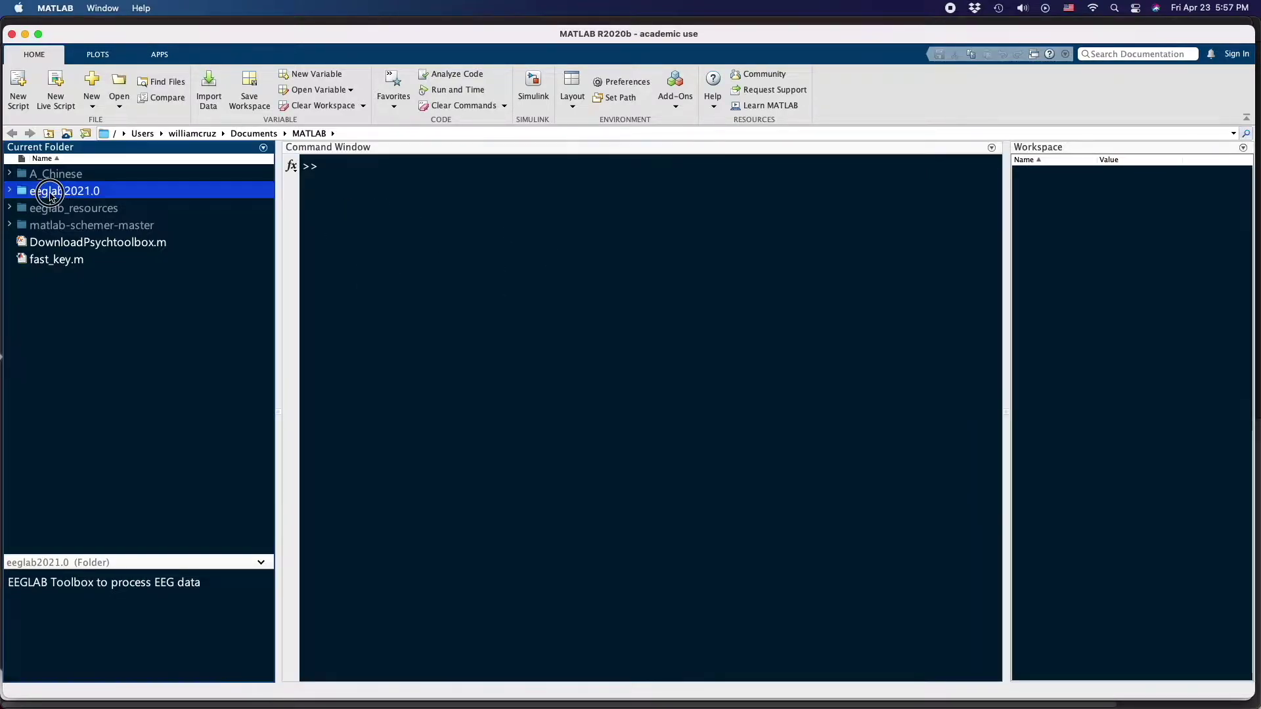
Start EEGLAB with the command eeglab, then reposition and enlarge its window over the Command Window.
click(418, 208)
text(eeglab)
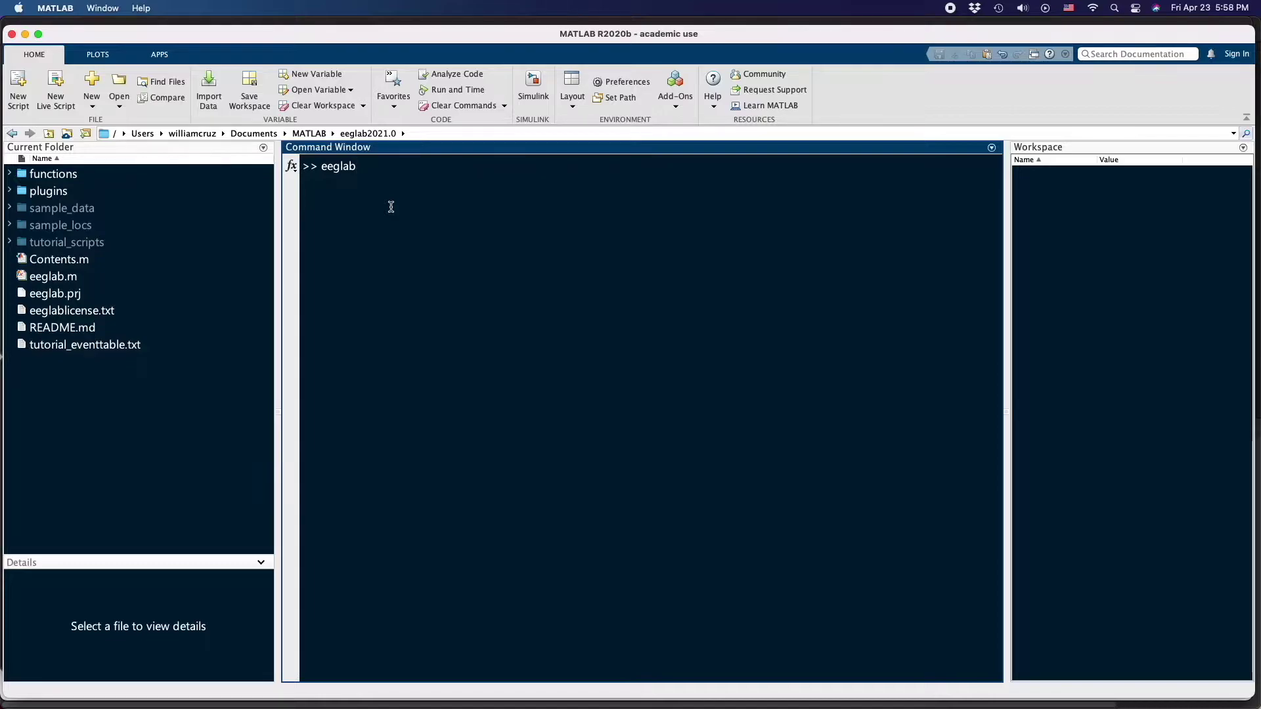
key(Return)
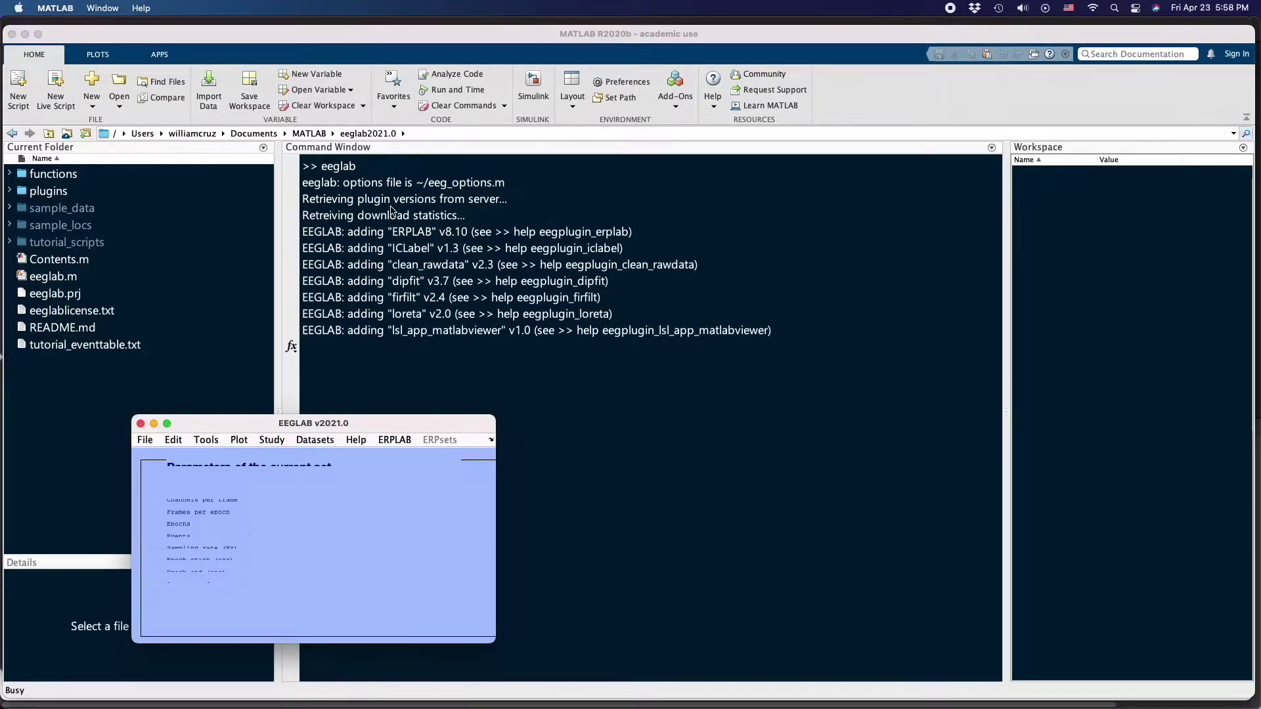
drag(405, 423, 605, 233)
drag(693, 452, 932, 563)
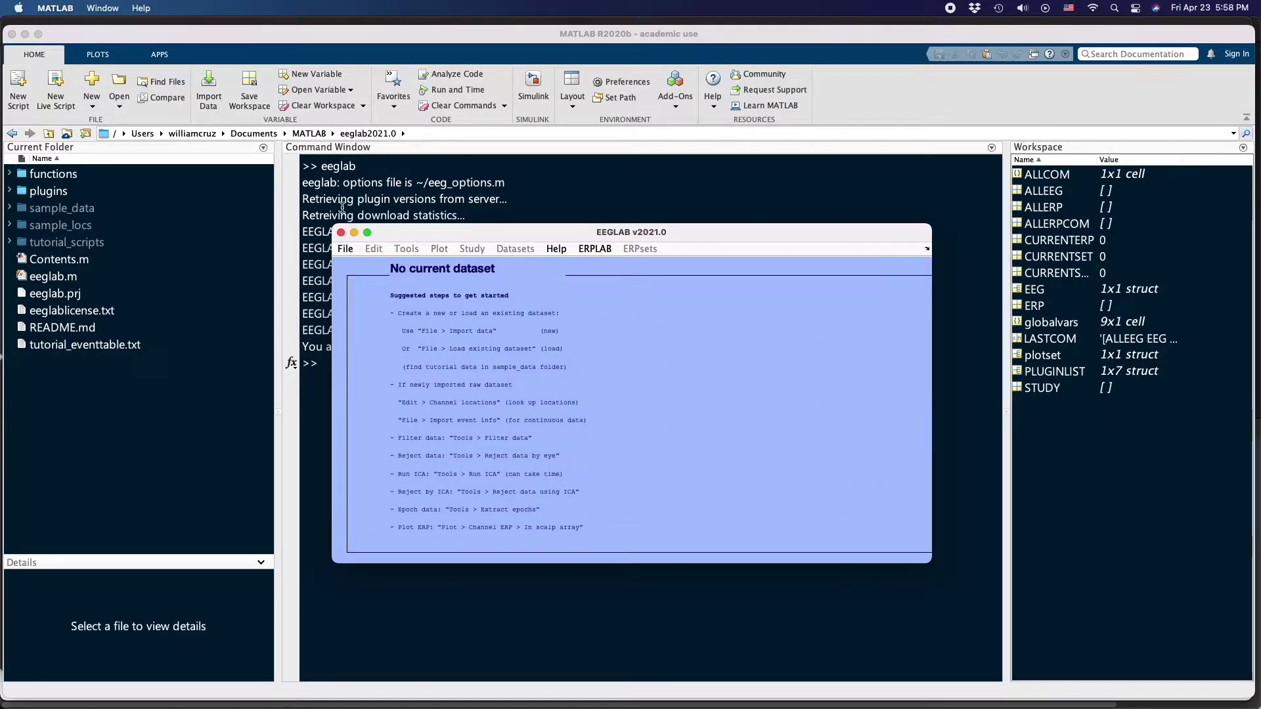
Find the FASTER plugin by searching "FASTER" in the EEGLAB extension manager and install it.
click(345, 249)
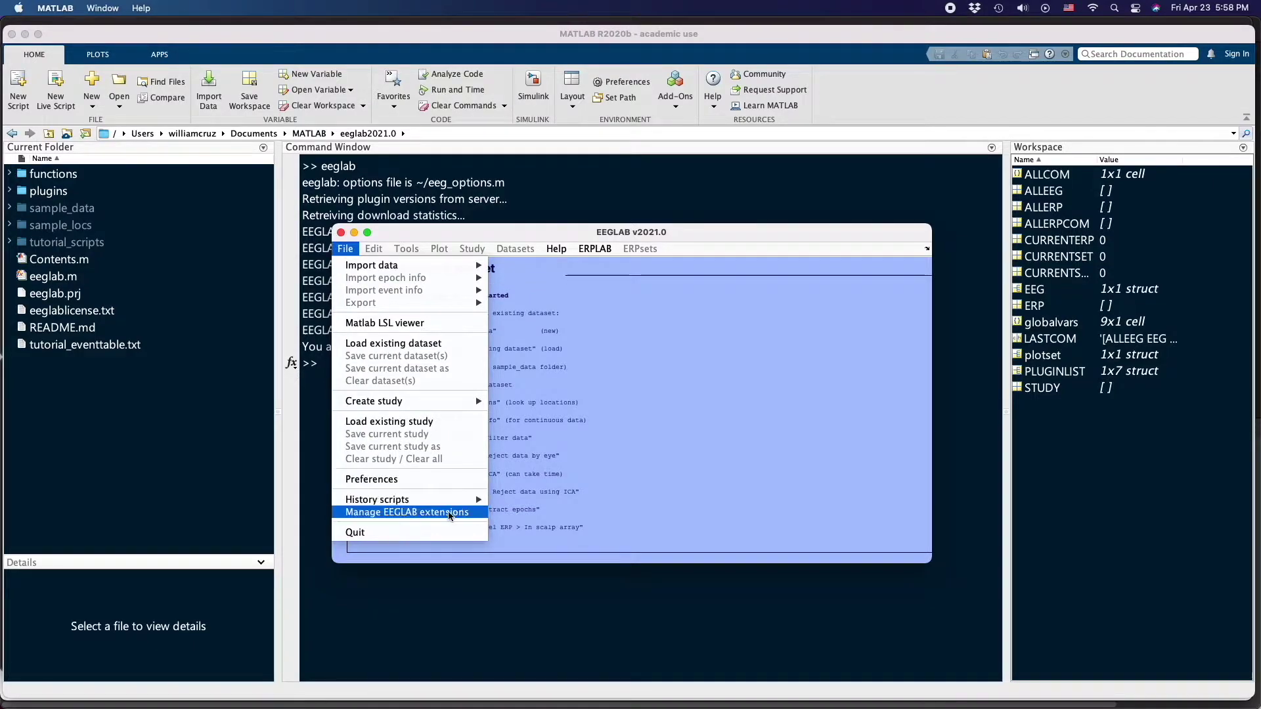
click(480, 516)
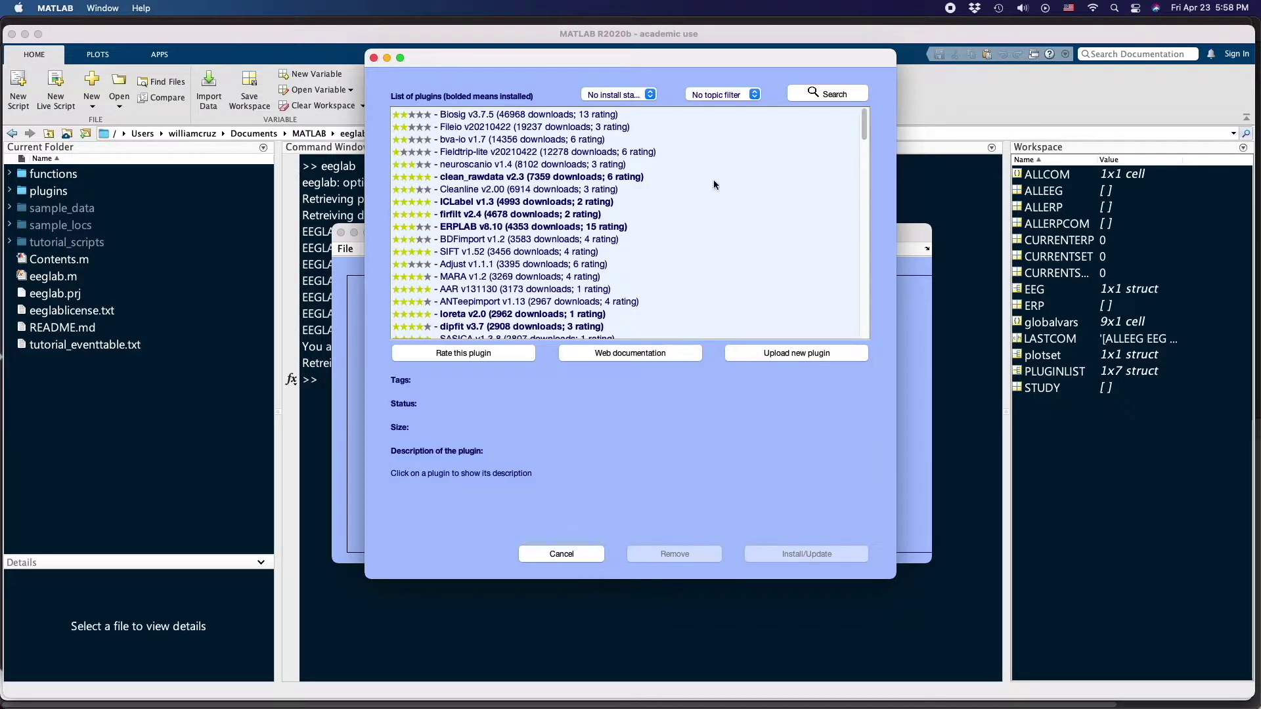
drag(865, 123, 873, 56)
click(827, 92)
text(FASTER)
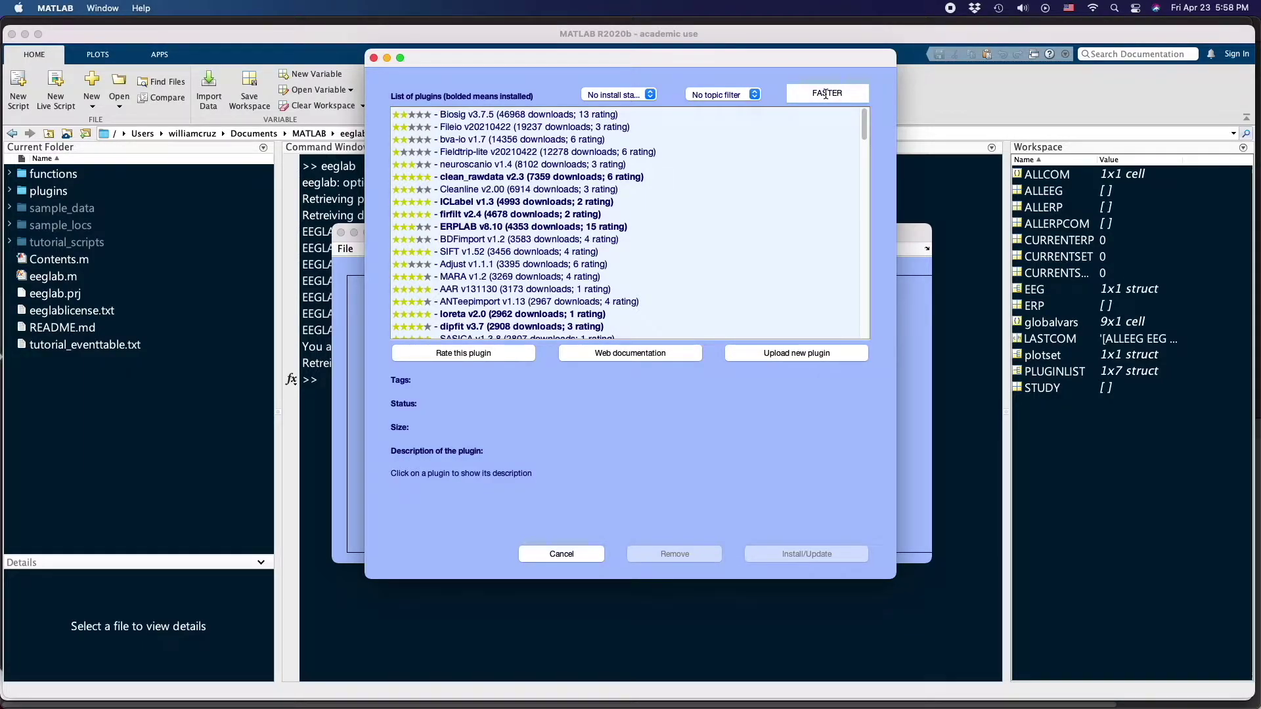
key(Return)
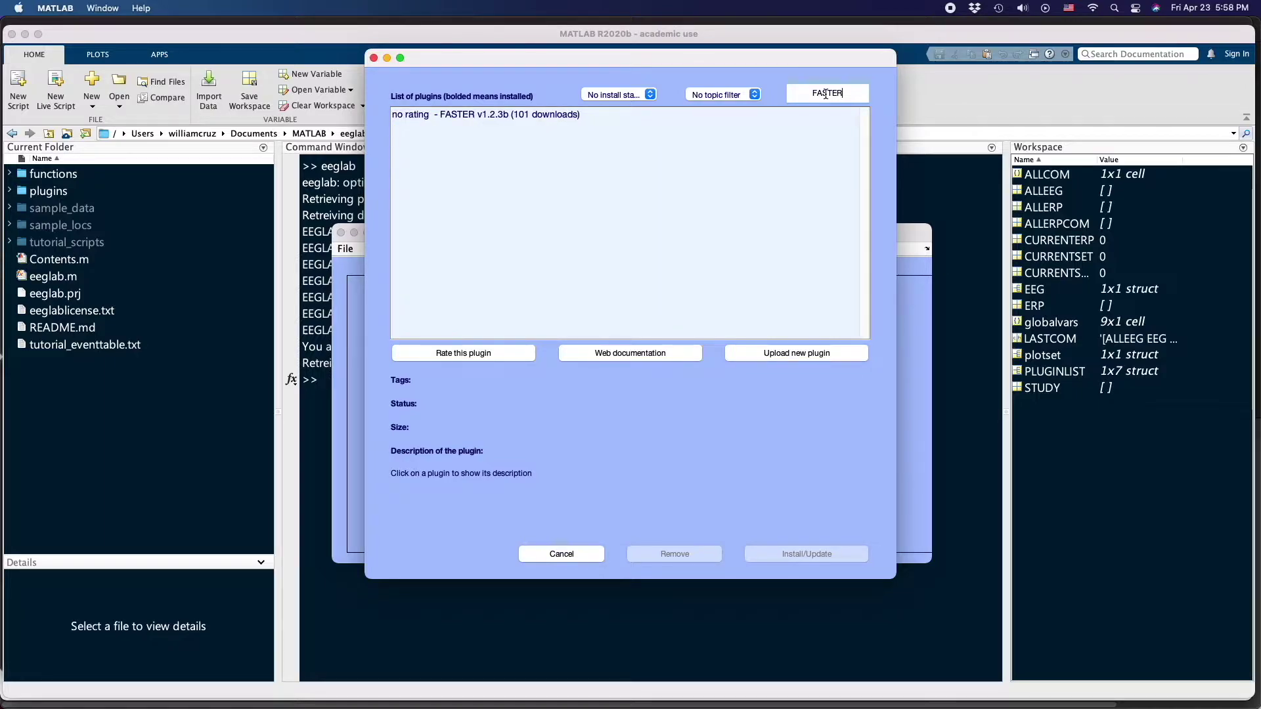
click(447, 118)
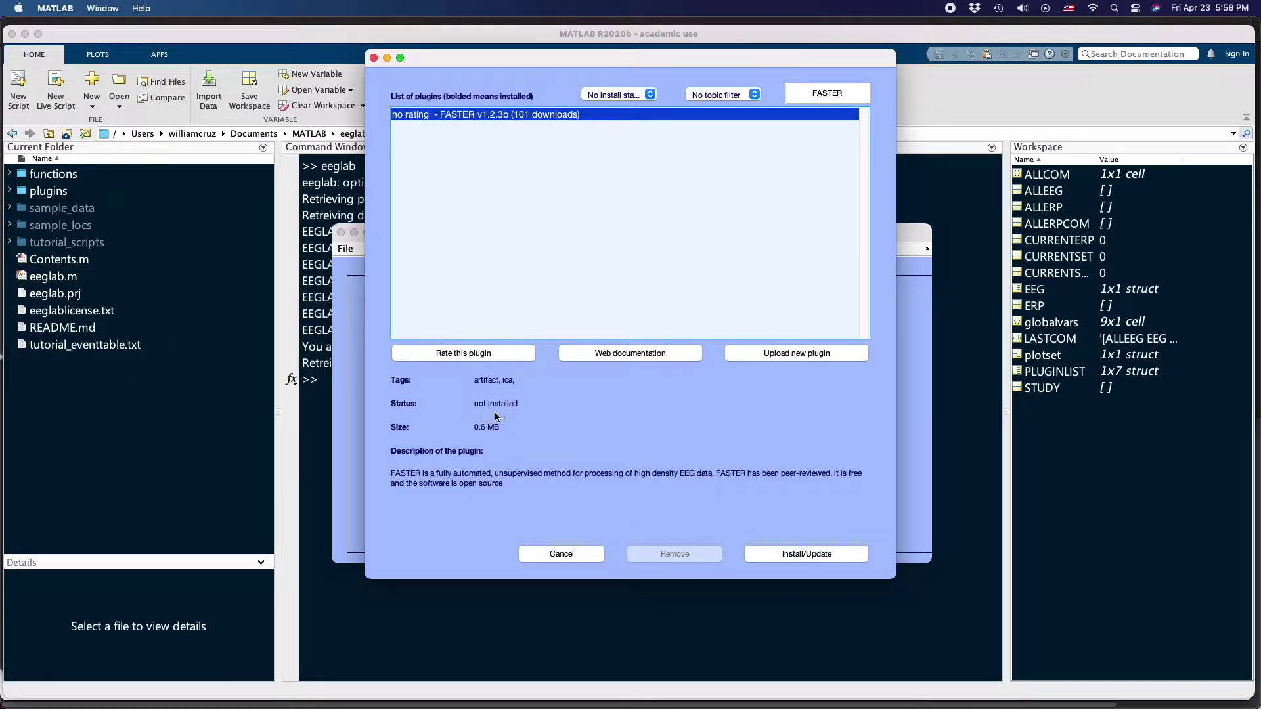
click(804, 555)
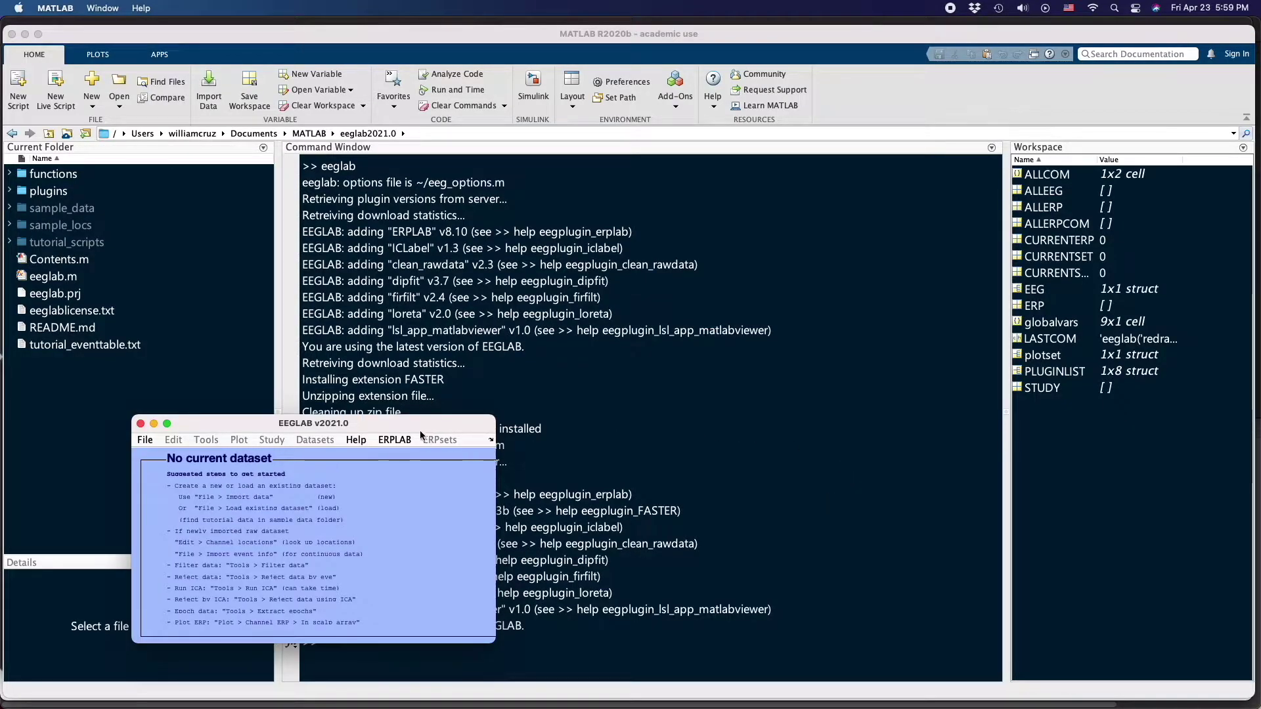
Find the Adjust plugin by searching "ADJUST" in the EEGLAB extension manager and install it.
drag(409, 423, 878, 236)
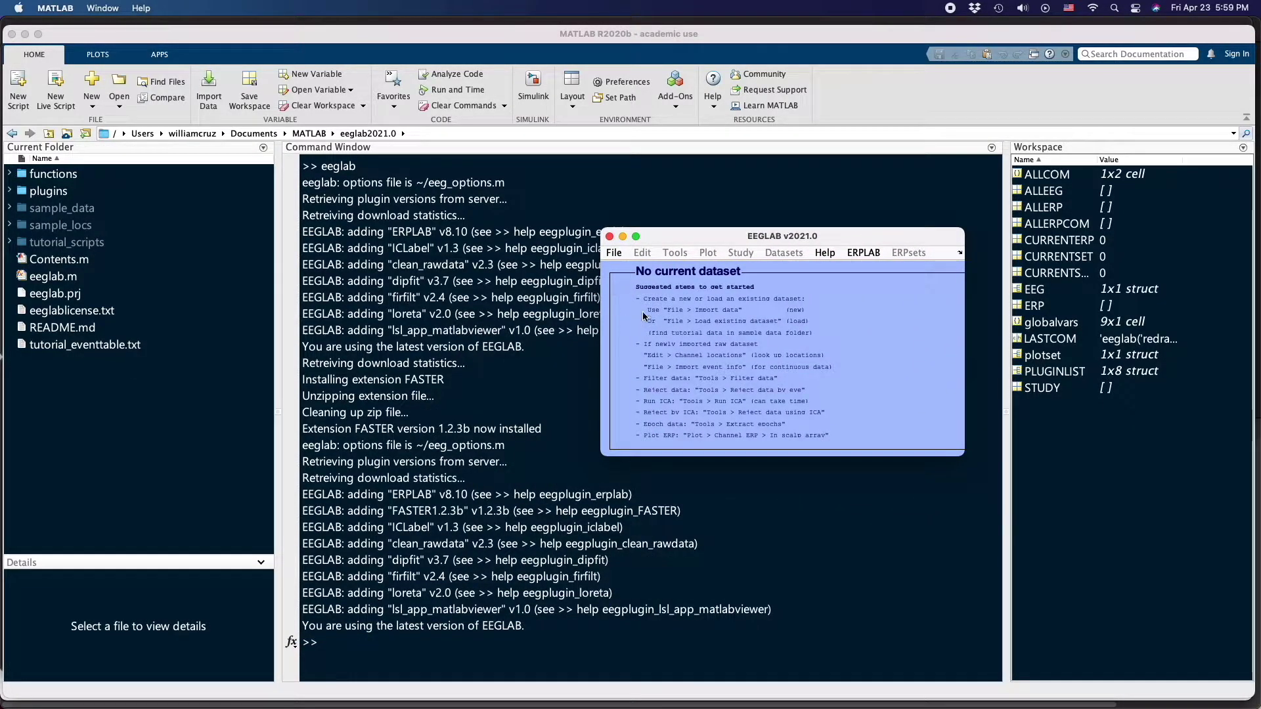
click(614, 254)
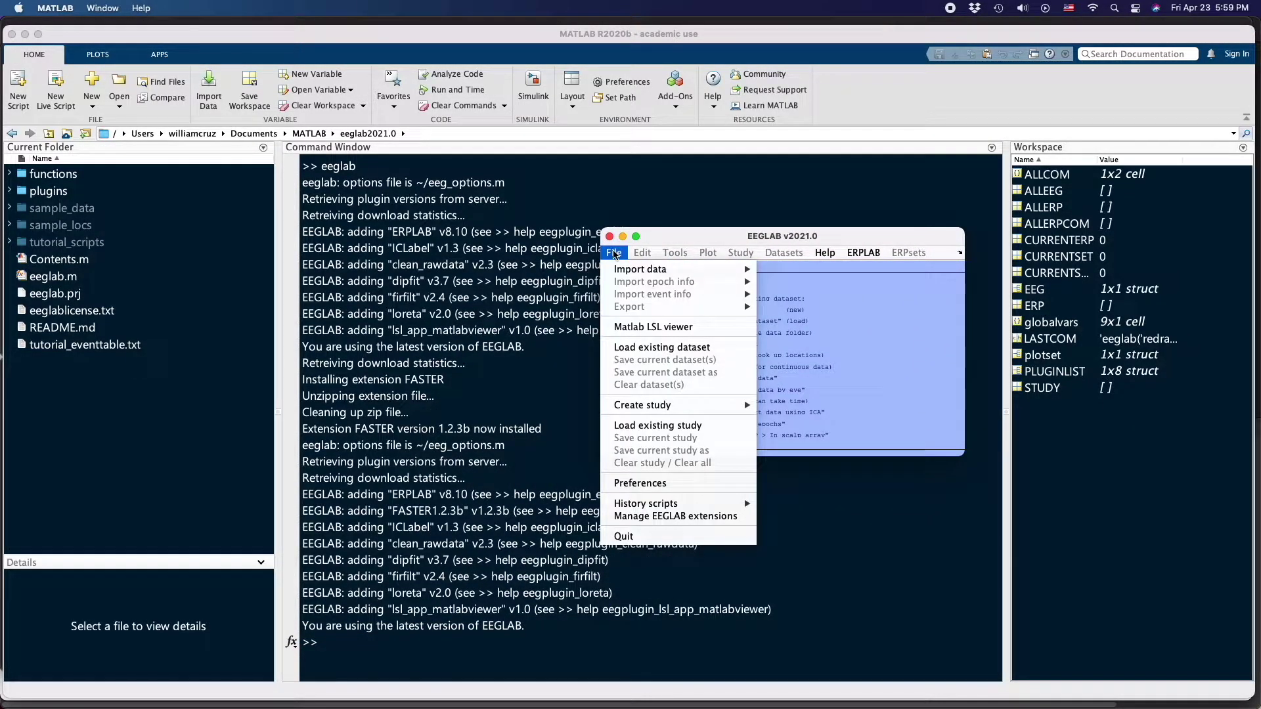
click(673, 519)
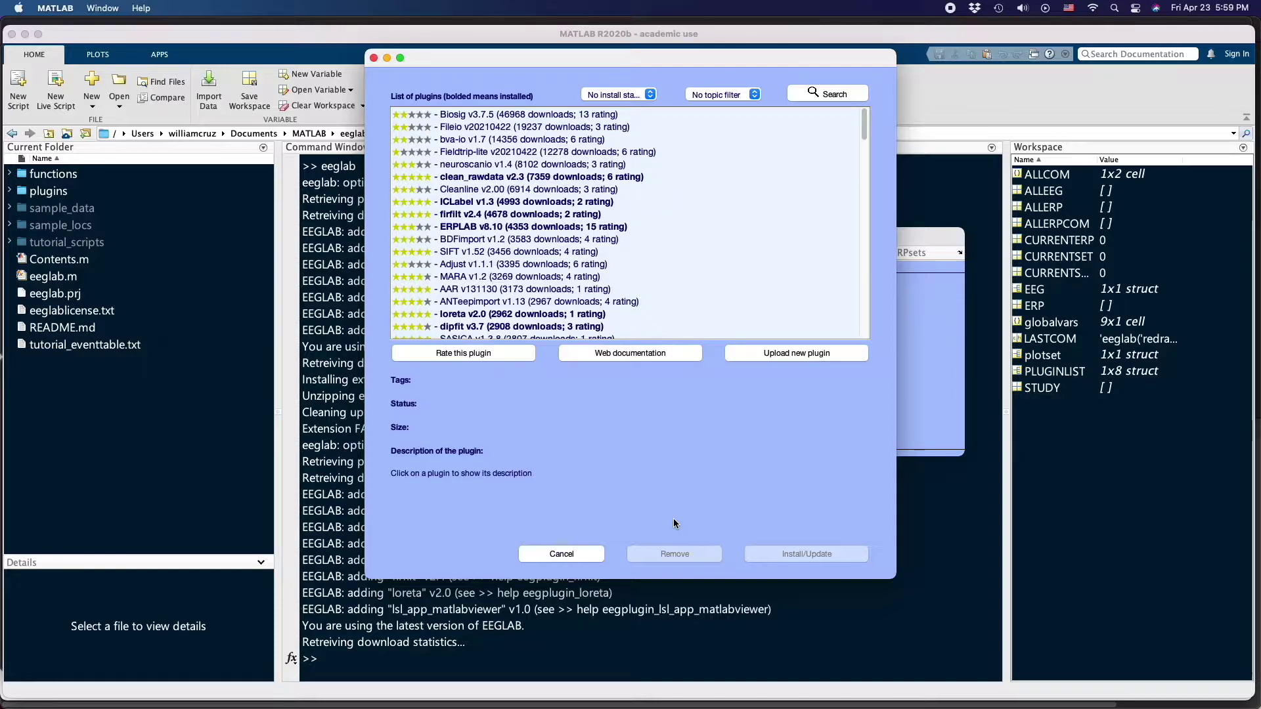
click(828, 93)
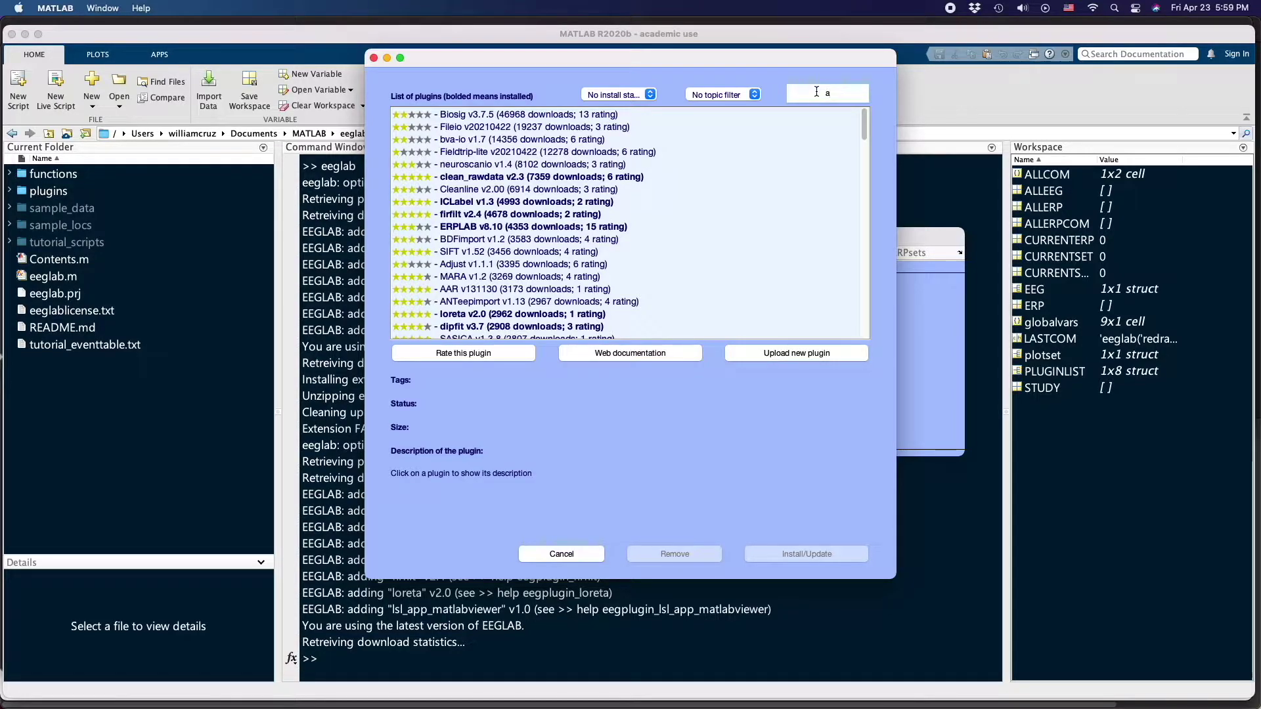
text(ADJUST)
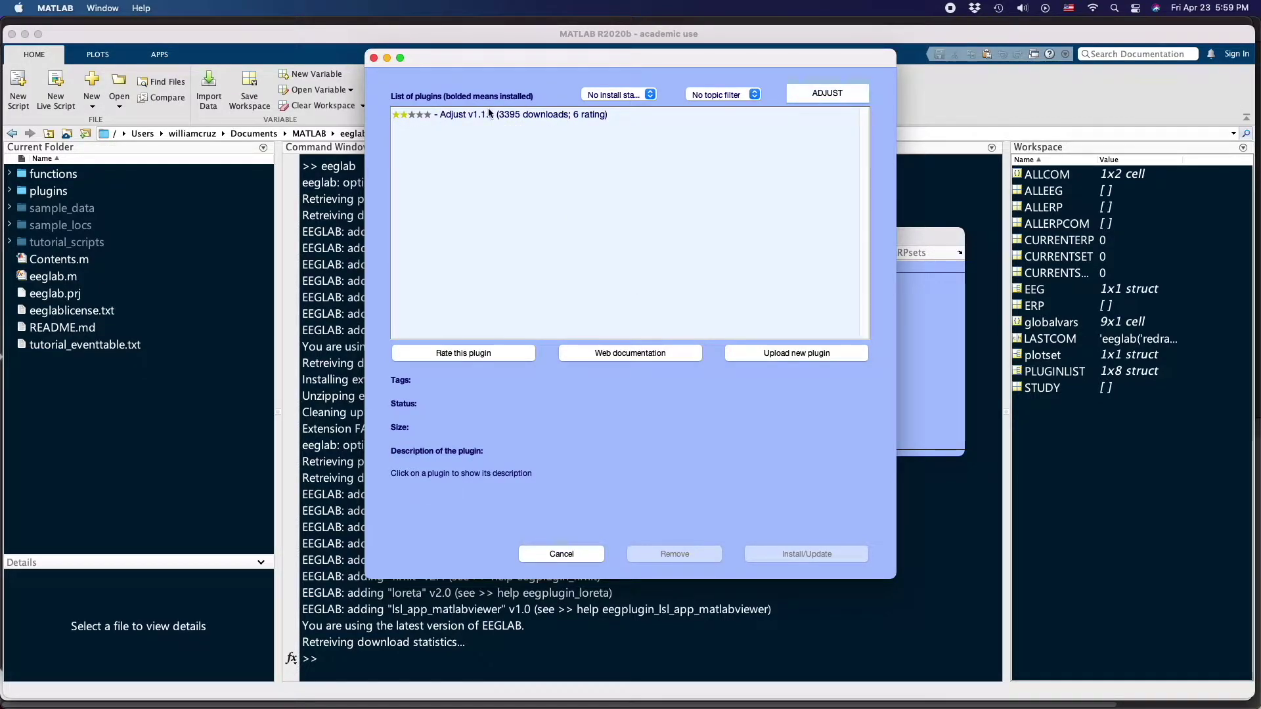
click(466, 115)
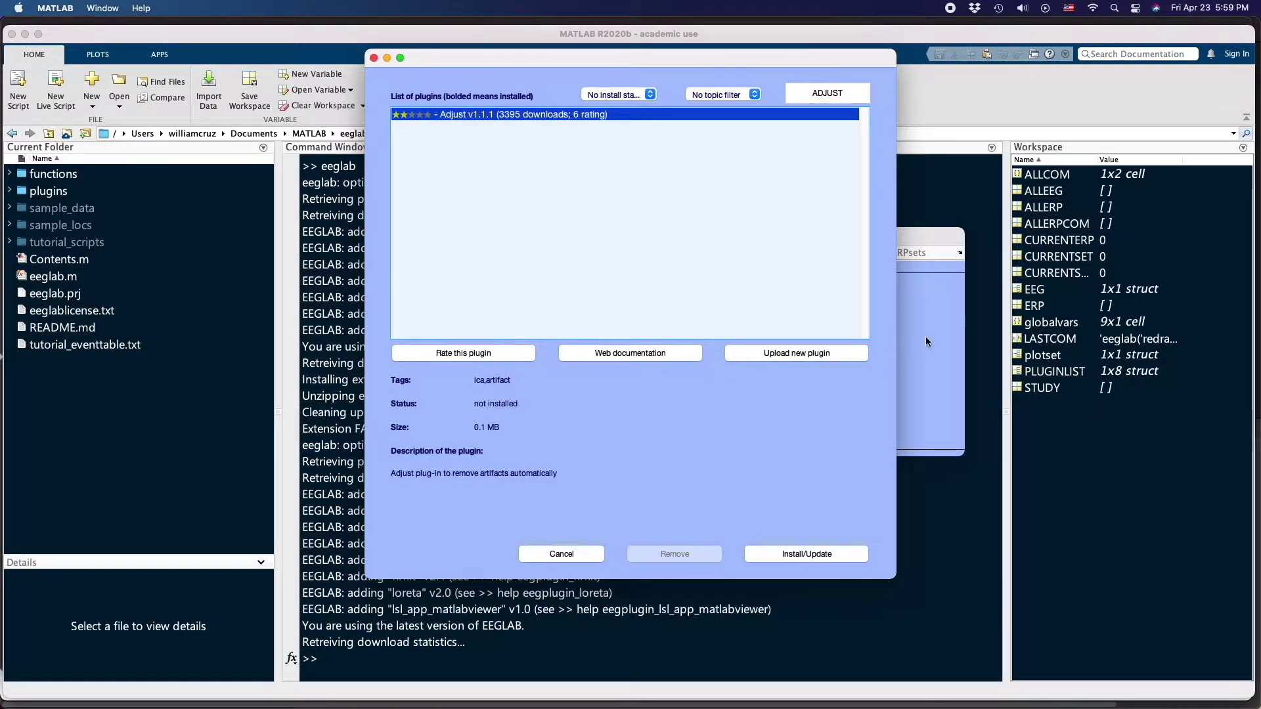
click(805, 558)
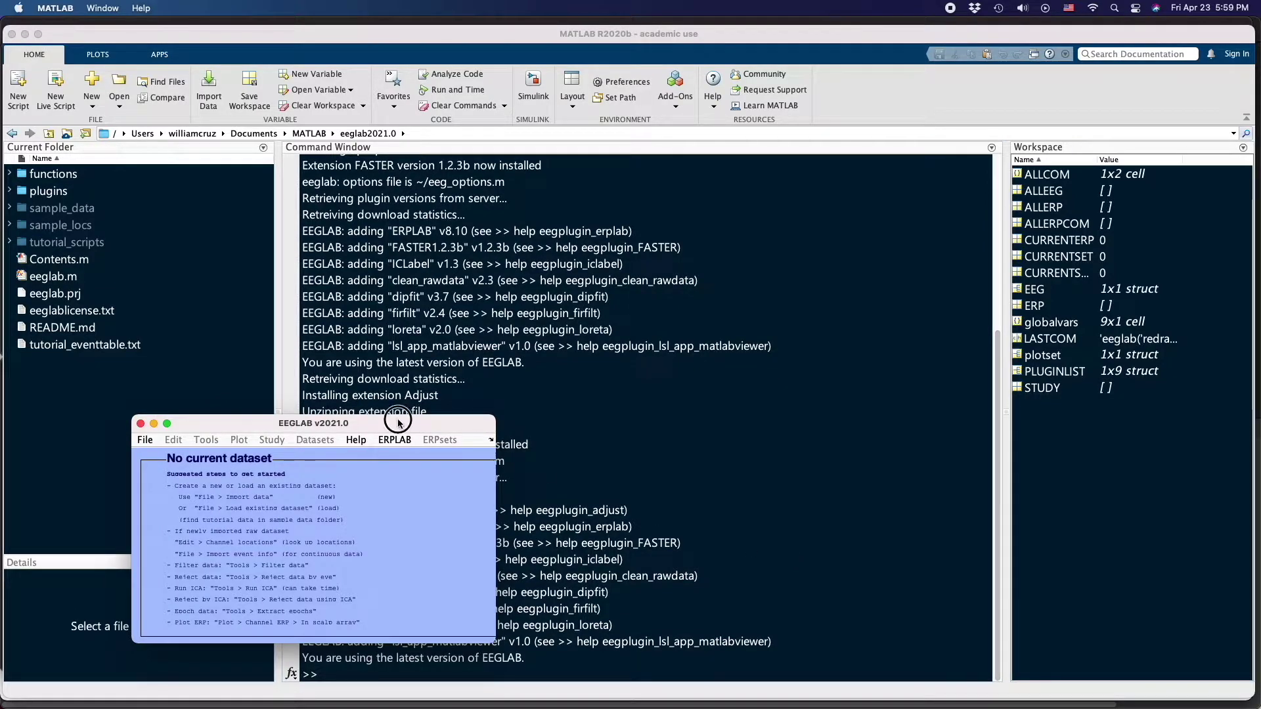
Find the SASICA plugin by searching "SASICA" in the EEGLAB extension manager, install it, and reposition and enlarge the EEGLAB window.
click(494, 295)
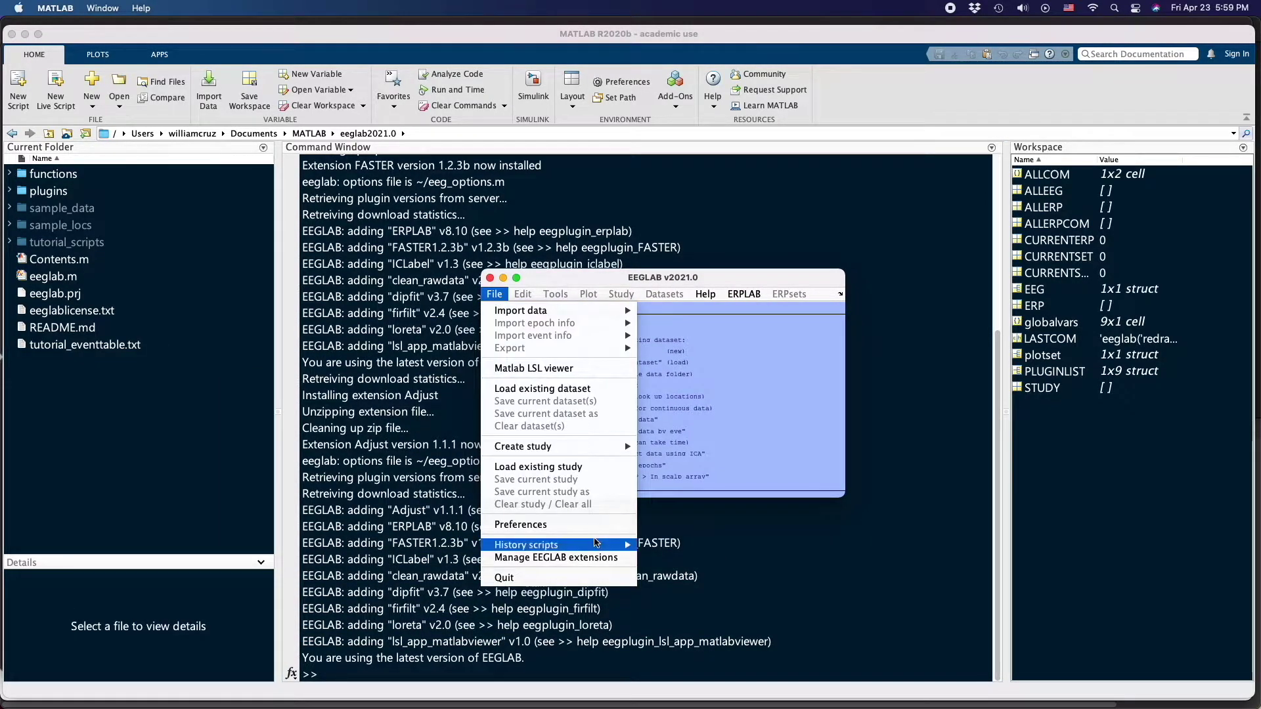
click(563, 556)
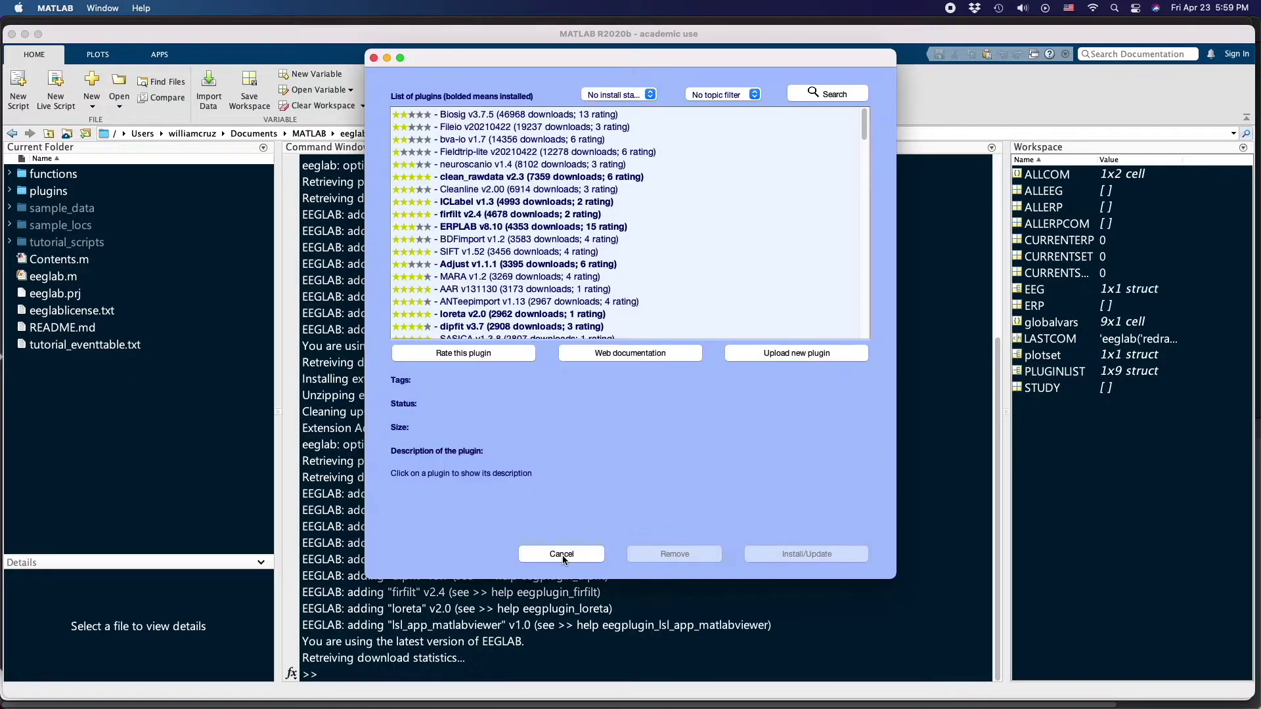
click(832, 96)
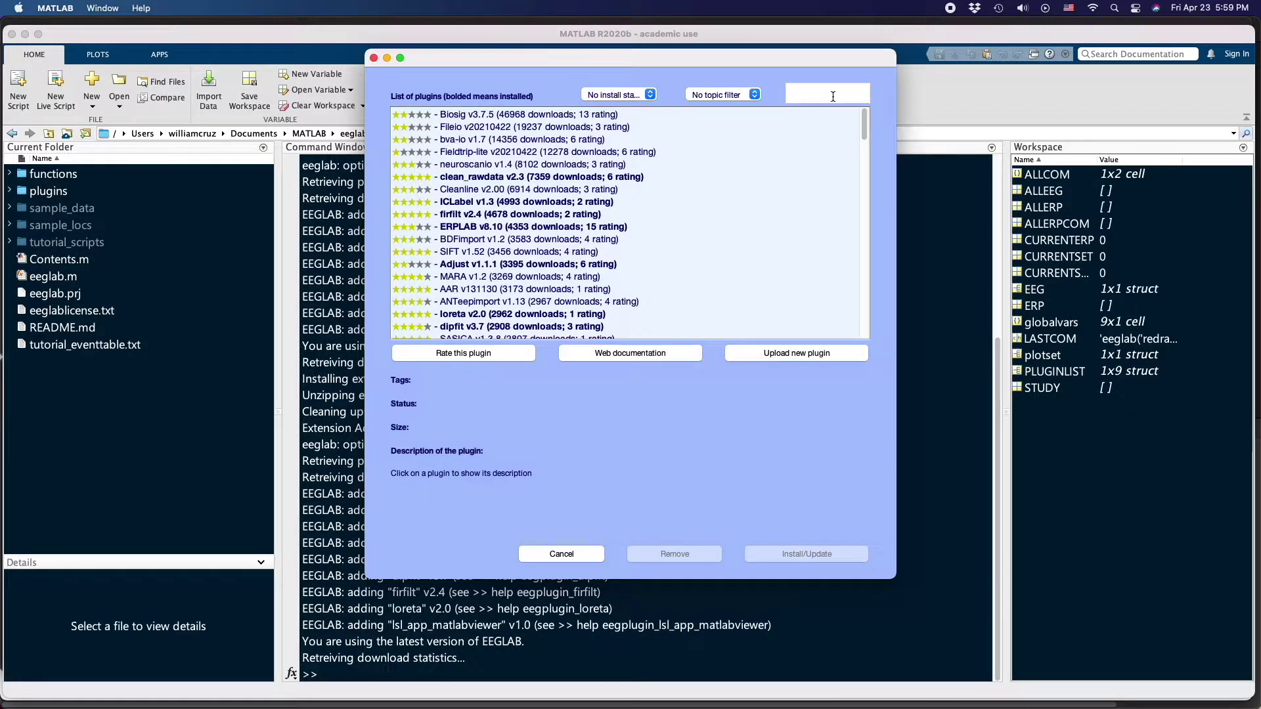
click(833, 96)
text(SASICA)
key(Return)
click(488, 114)
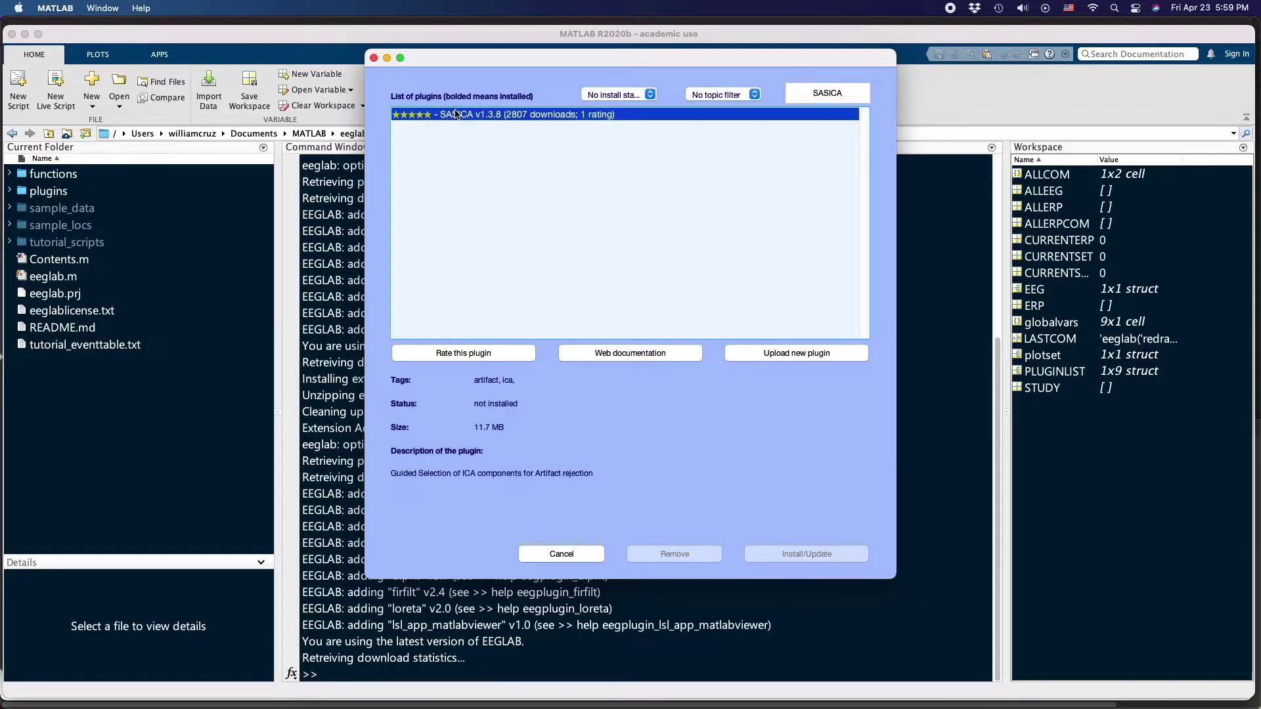
click(806, 555)
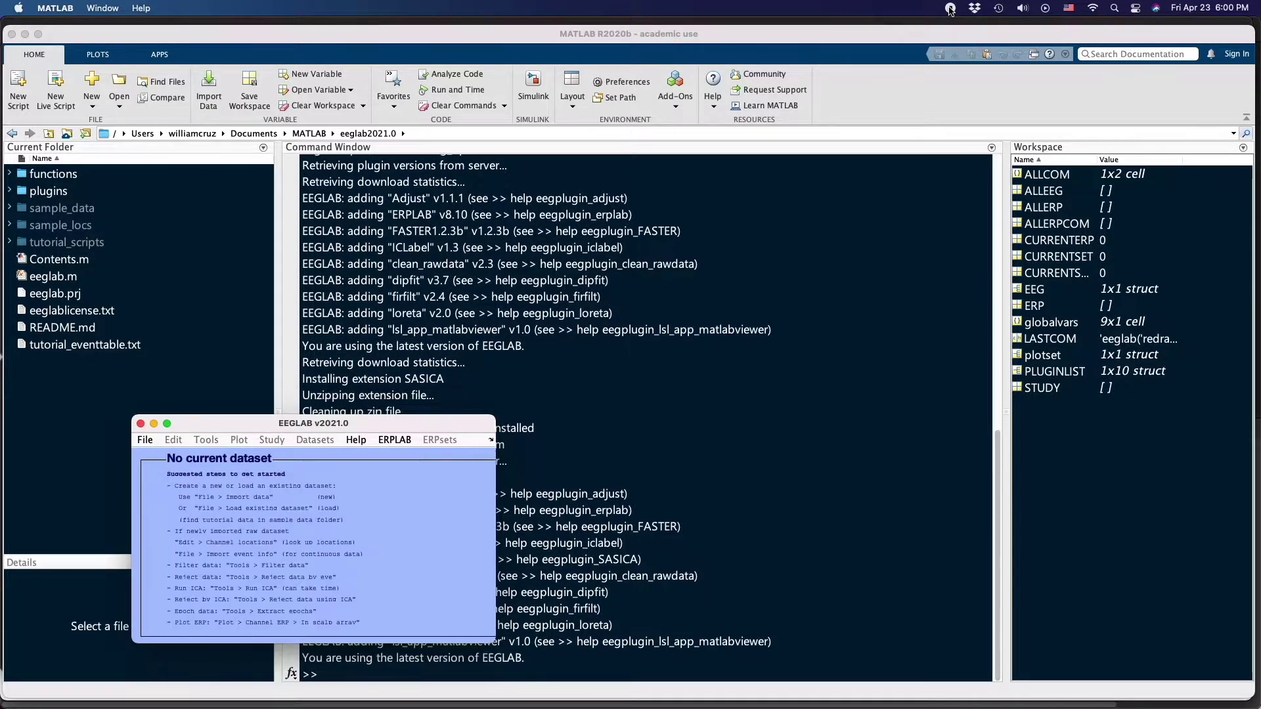
drag(398, 420, 548, 257)
drag(661, 471, 906, 584)
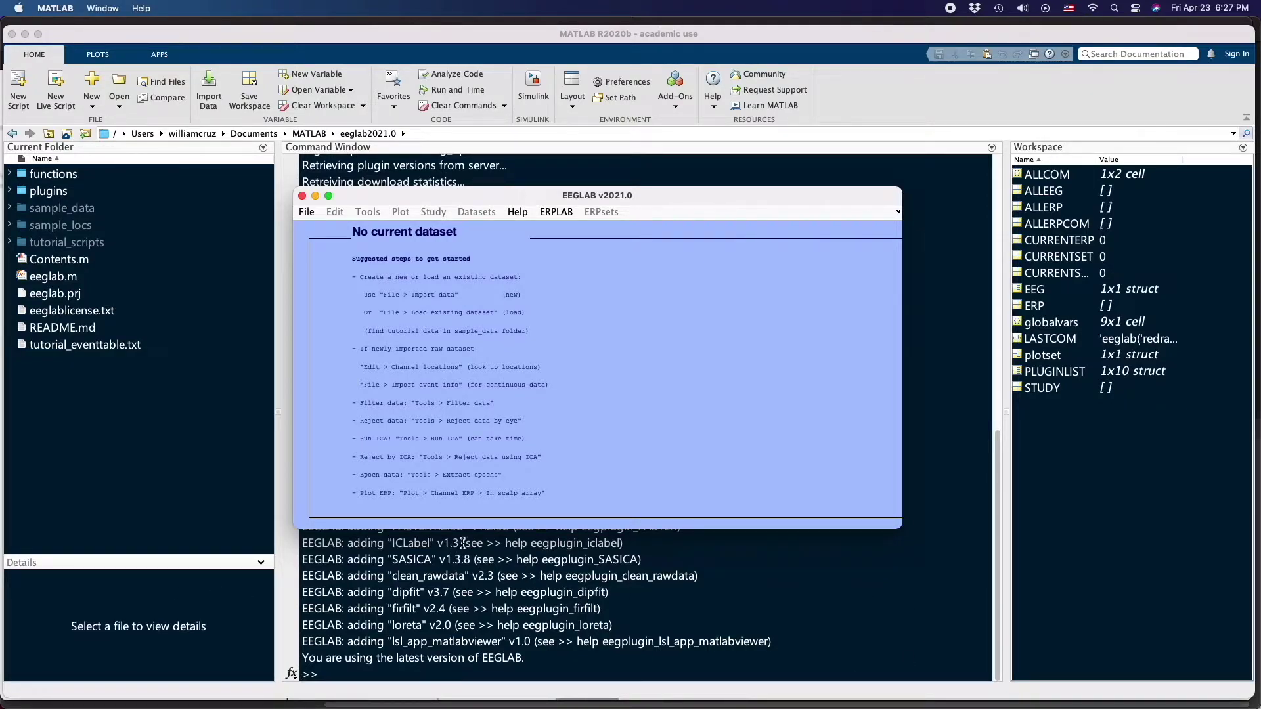
Switch to Safari to view the ERP Info home page at erpinfo.org, and return to MATLAB.
key(super+Tab)
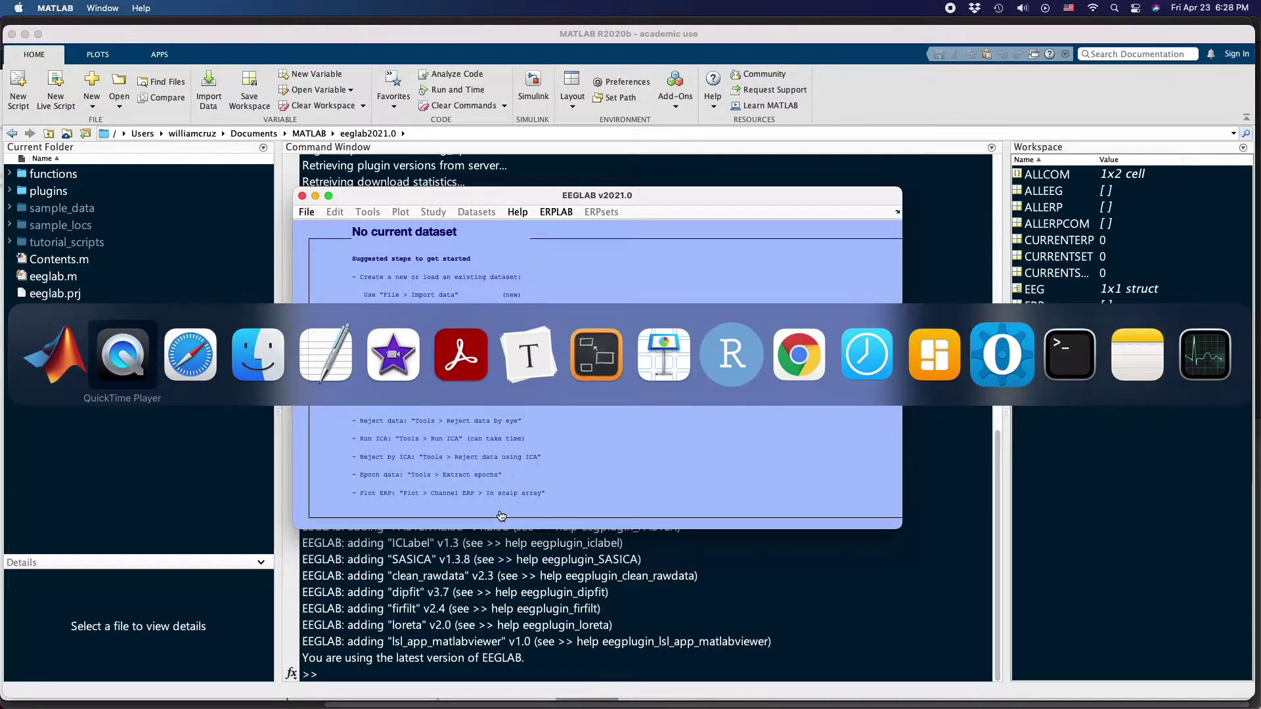
key(super+Tab)
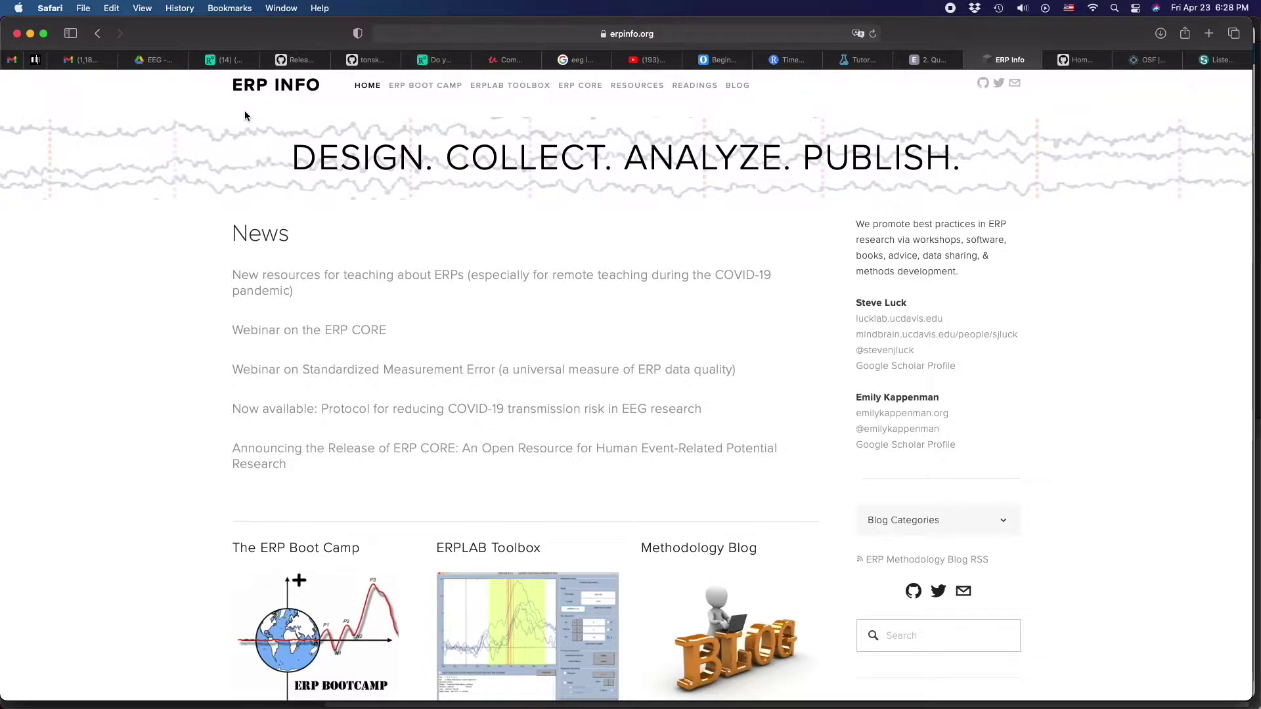
key(super+Tab)
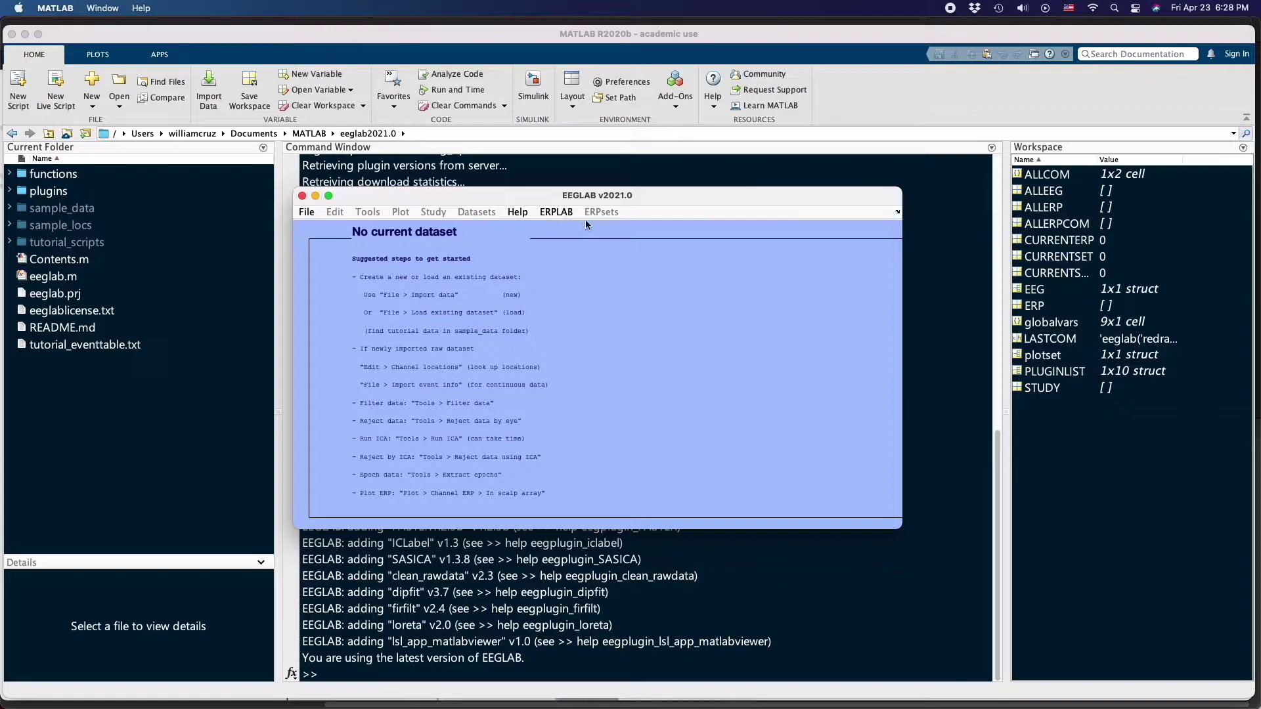
Load the existing dataset test001.set from the eeglab_resources/2_CLASS/test1 folder into EEGLAB.
click(306, 212)
mouse_move(306, 227)
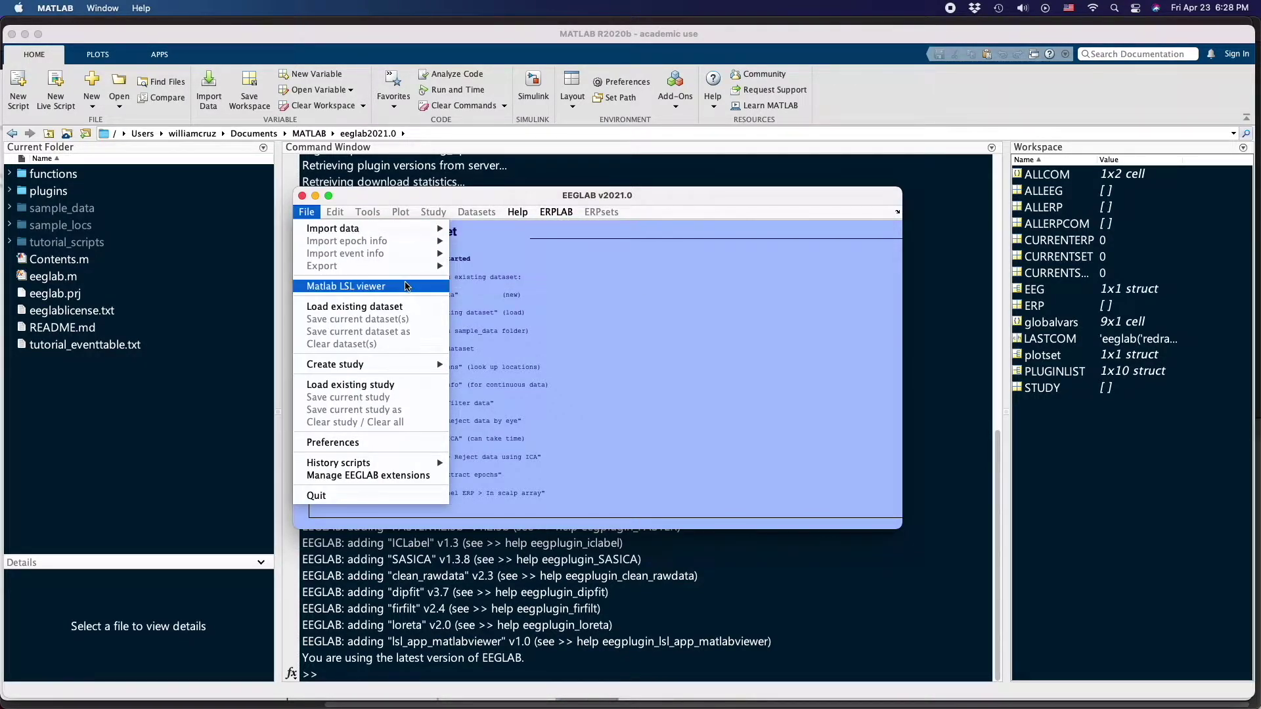
click(365, 306)
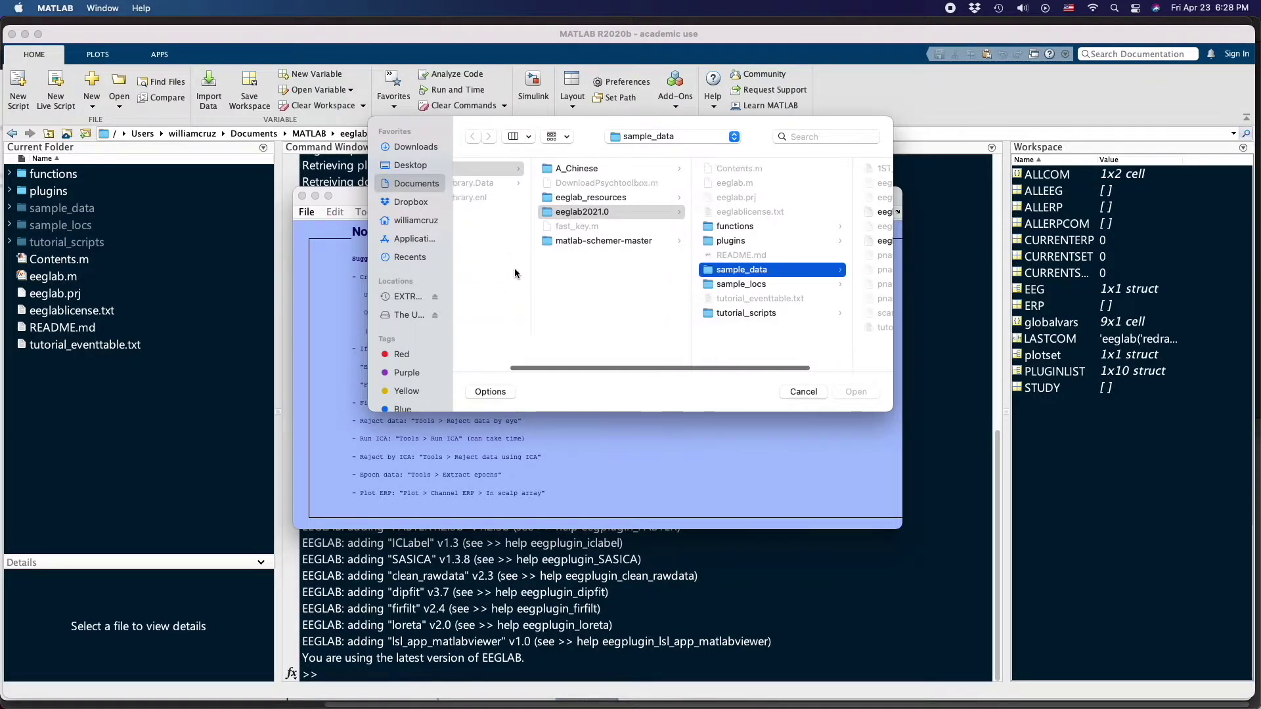
scroll(514, 268, left, 2)
key(Left)
key(Up)
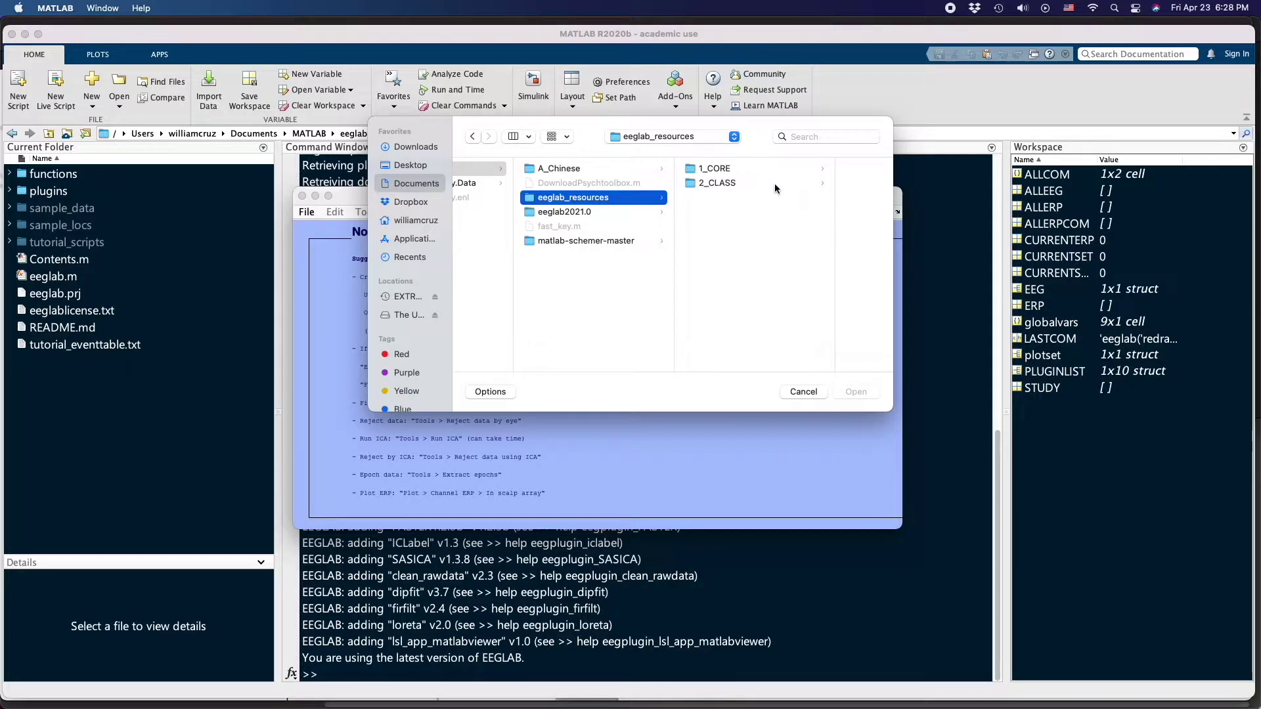
click(732, 182)
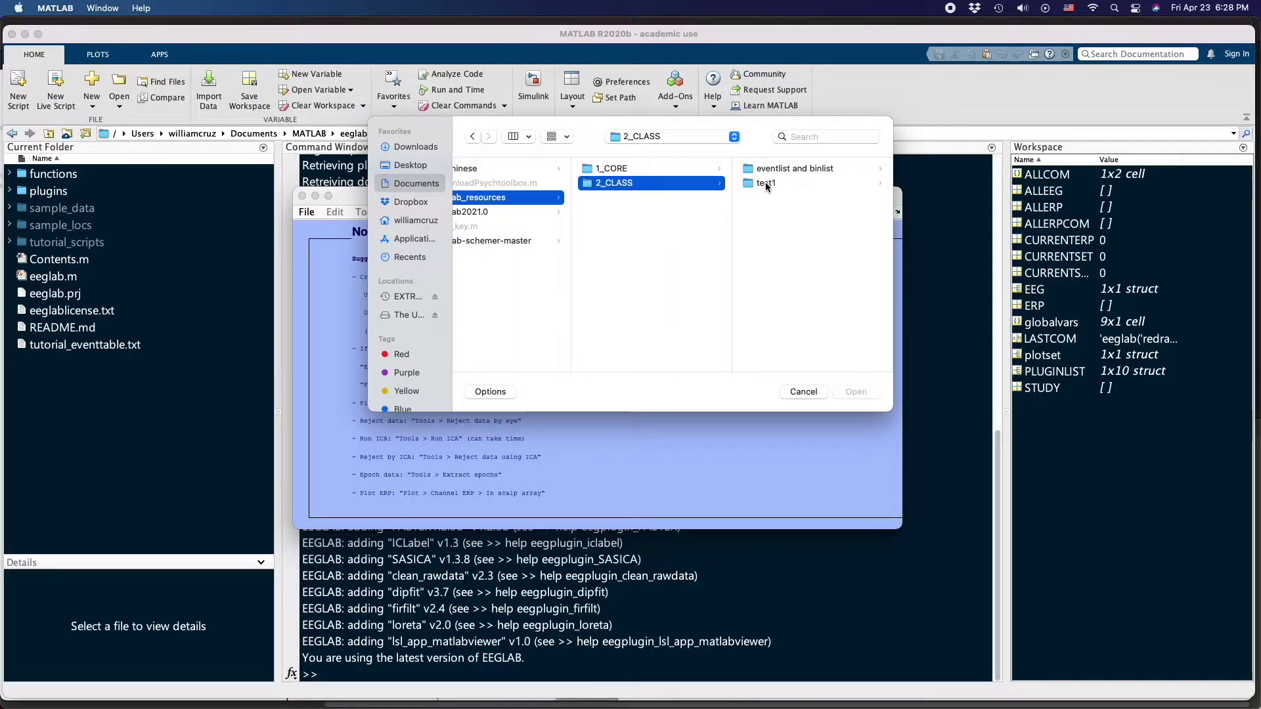
click(766, 184)
scroll(800, 270, down, 3)
click(795, 302)
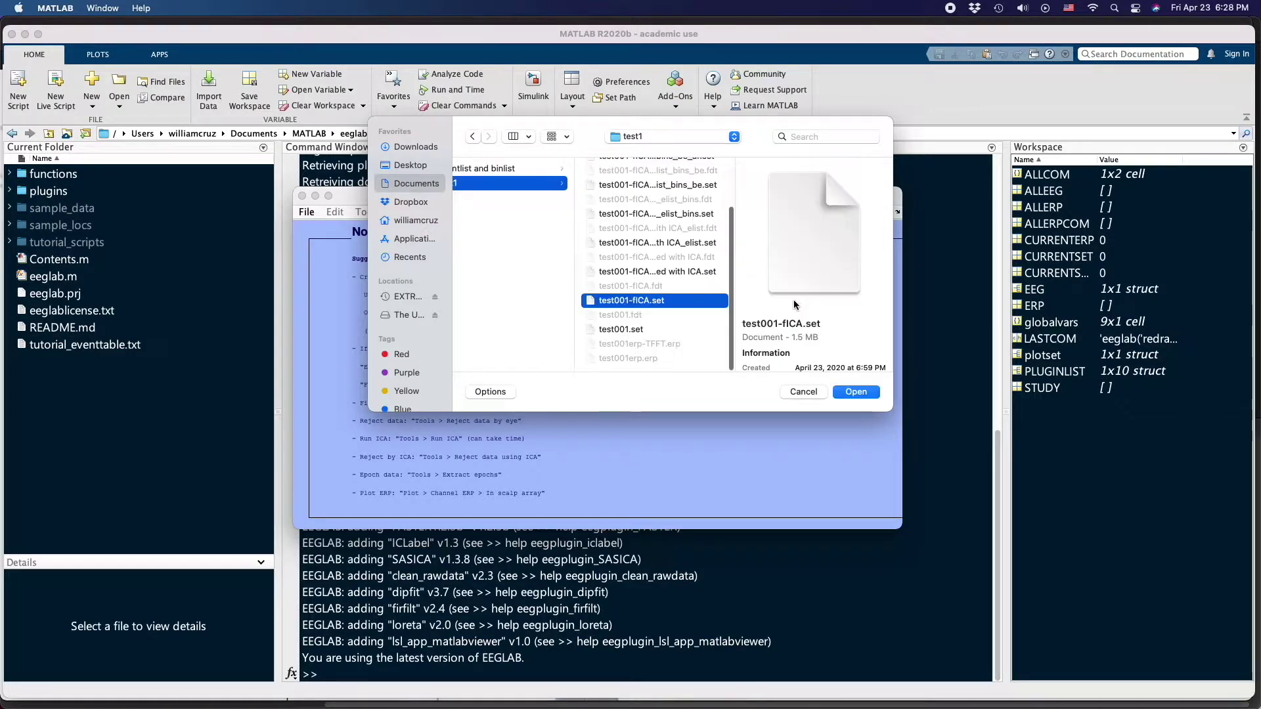
click(625, 329)
click(863, 394)
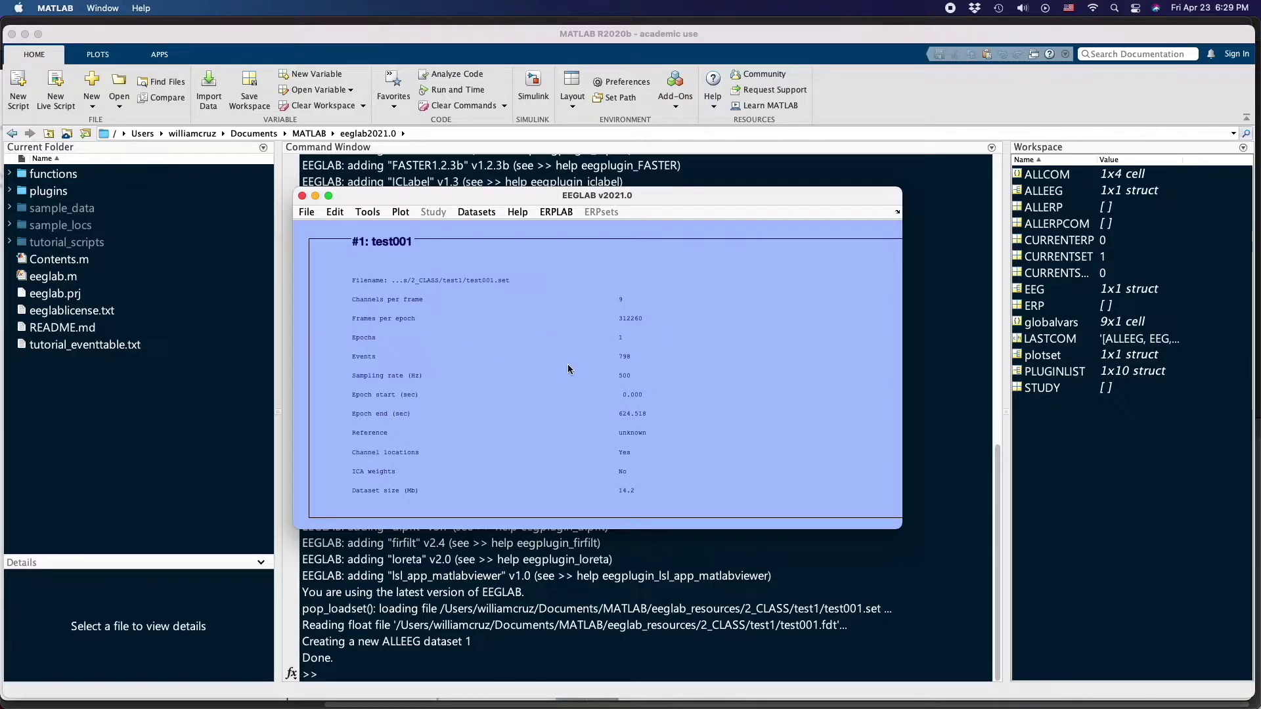
Open the scrolling channel data plot for test001 and enlarge its window.
click(399, 212)
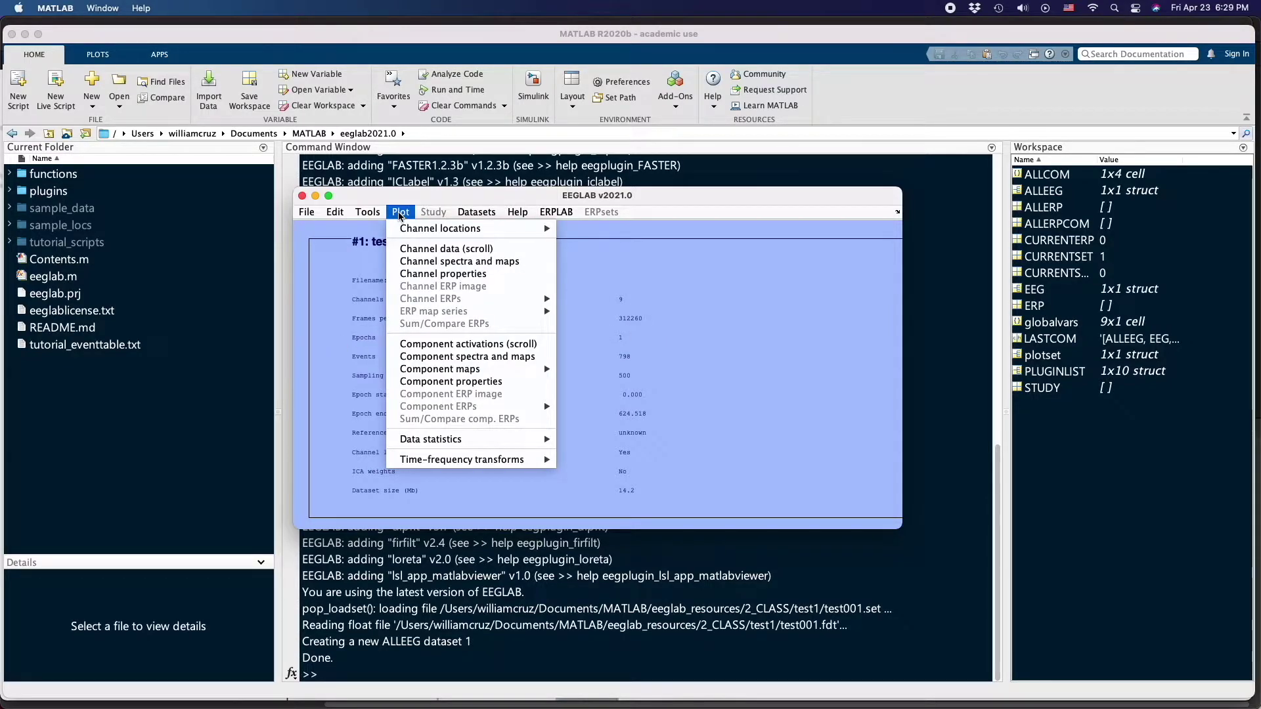
click(451, 250)
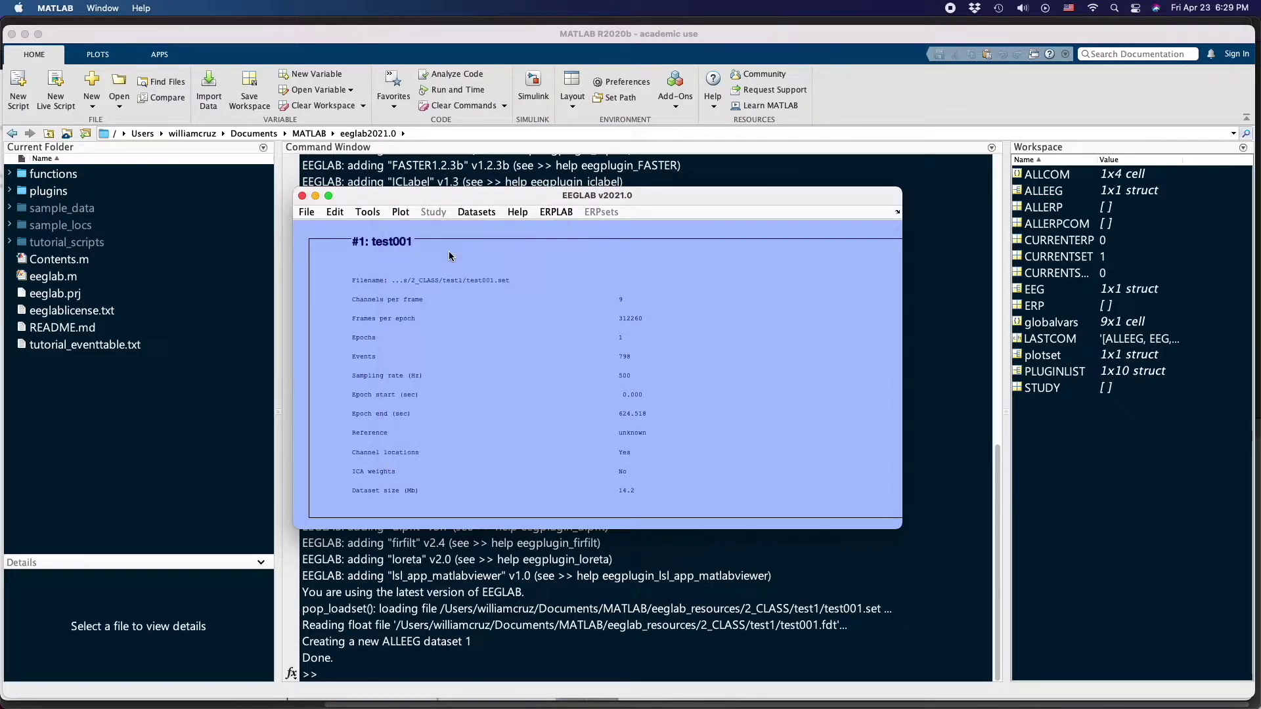
mouse_move(433, 322)
mouse_down()
mouse_move(555, 226)
mouse_move(523, 183)
mouse_up()
drag(647, 538, 1019, 617)
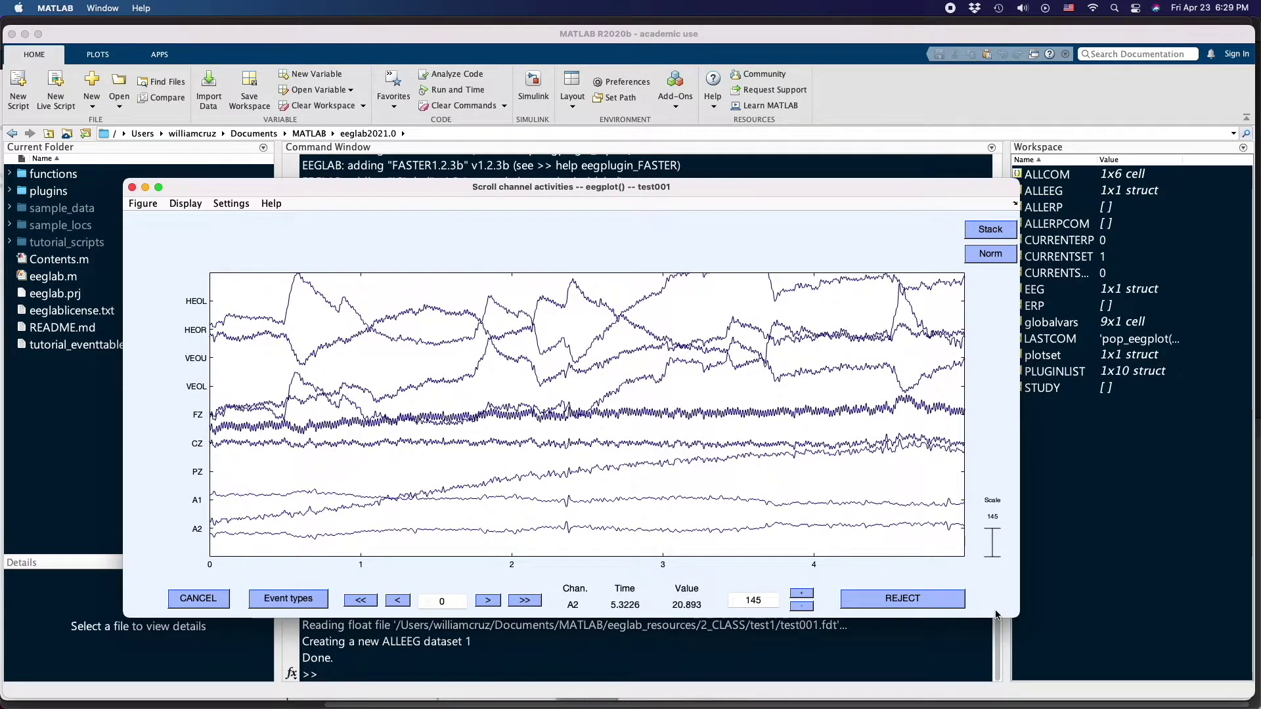
Advance through the test001 channel data one second at a time to 39 s, then go back to 37 s to examine the first event markers.
click(491, 603)
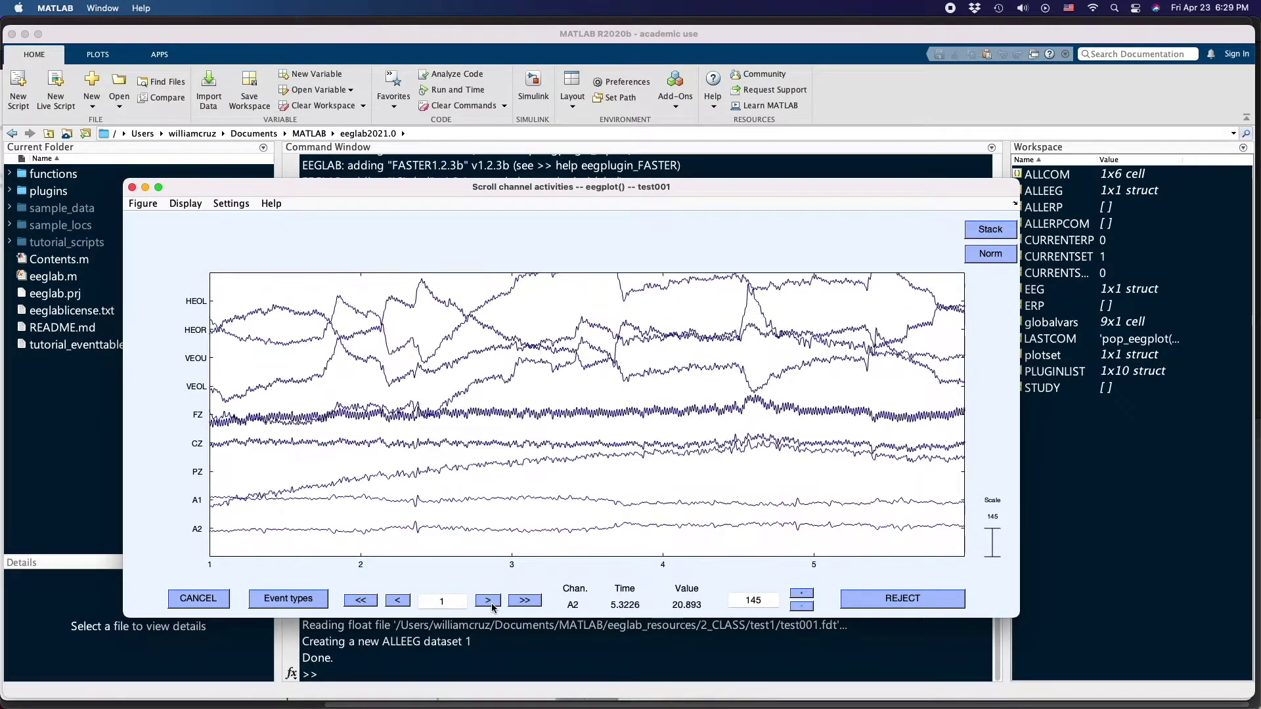
click(491, 603)
click(492, 603)
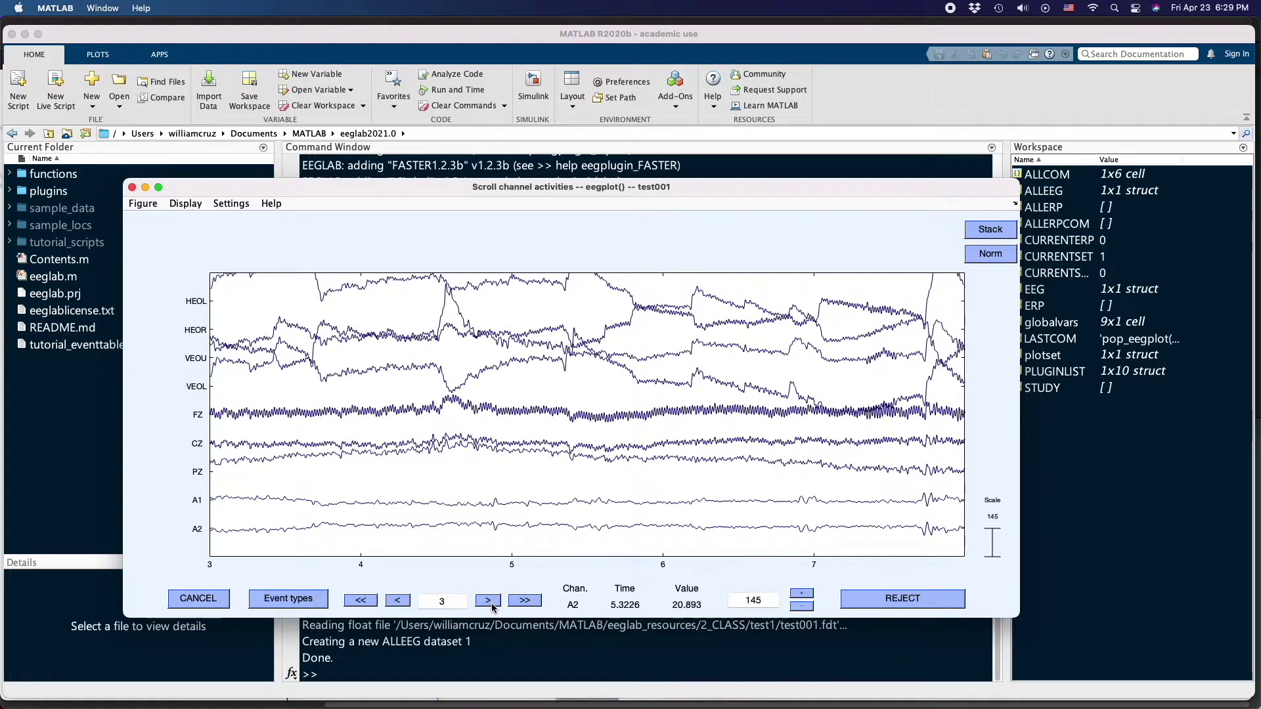
click(491, 603)
double_click(492, 603)
double_click(491, 603)
double_click(492, 603)
double_click(491, 603)
click(491, 603)
click(491, 603)
double_click(491, 603)
double_click(491, 603)
double_click(492, 603)
click(492, 603)
double_click(491, 603)
double_click(488, 601)
click(488, 600)
double_click(488, 600)
click(488, 600)
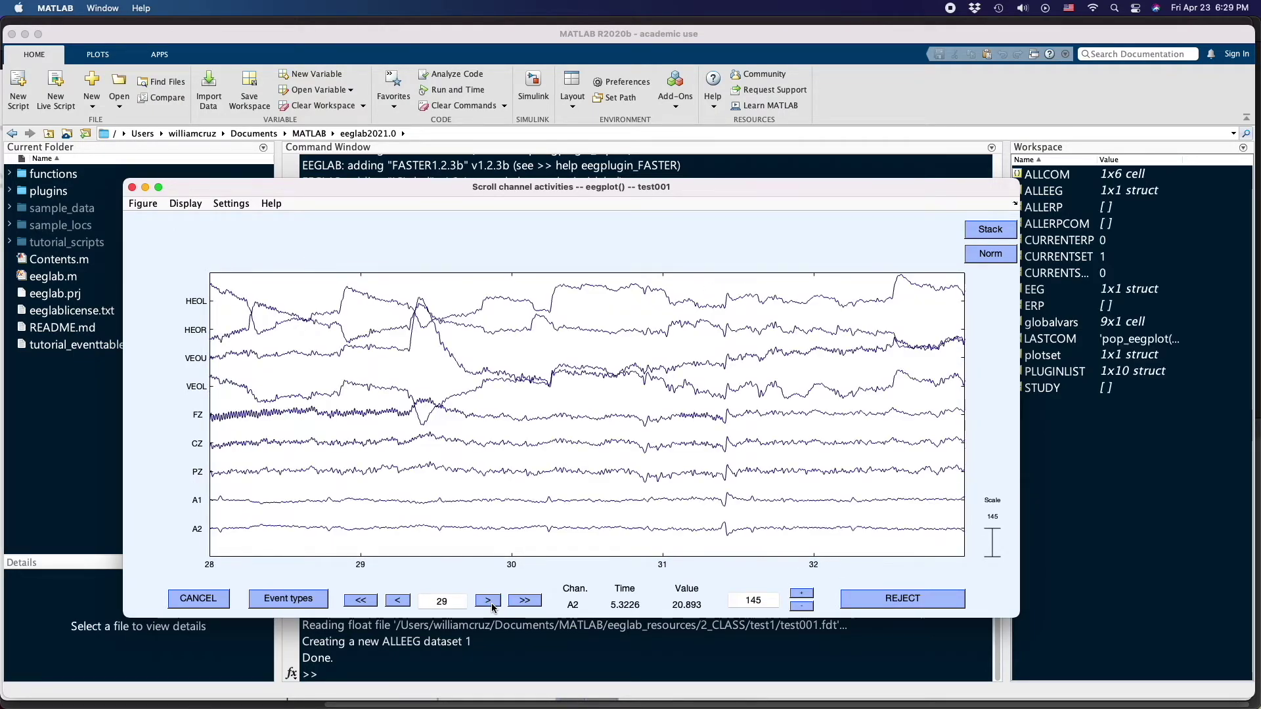
double_click(488, 600)
click(488, 600)
double_click(488, 600)
double_click(488, 601)
click(488, 601)
double_click(488, 600)
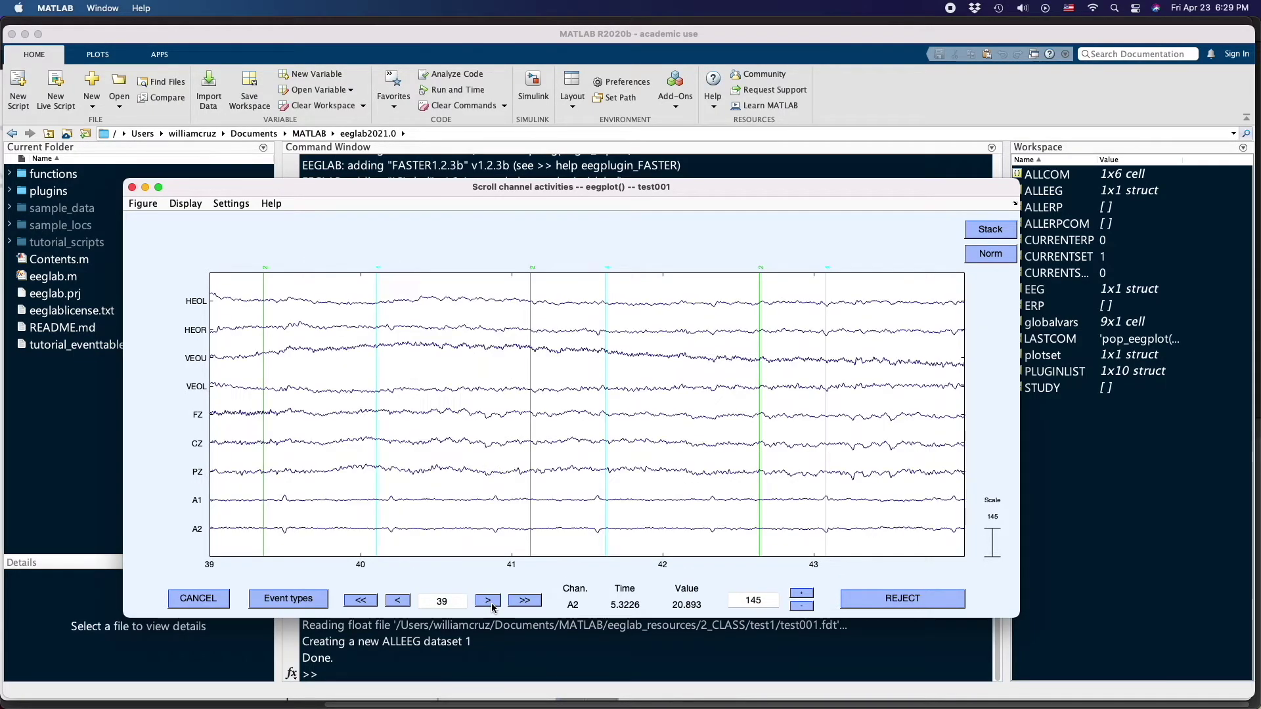
double_click(399, 601)
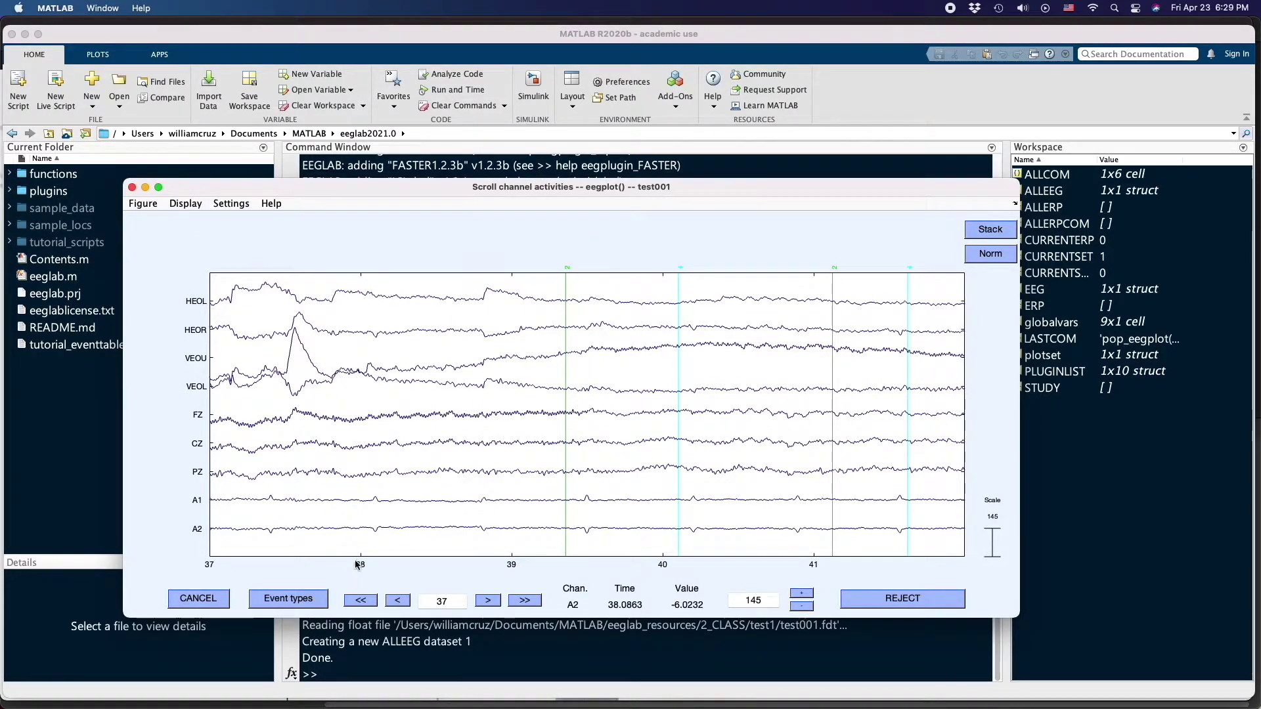
Jump the channel data plot to the end of the recording, at 620 s.
click(455, 601)
key(BackSpace)
key(BackSpace)
key(Return)
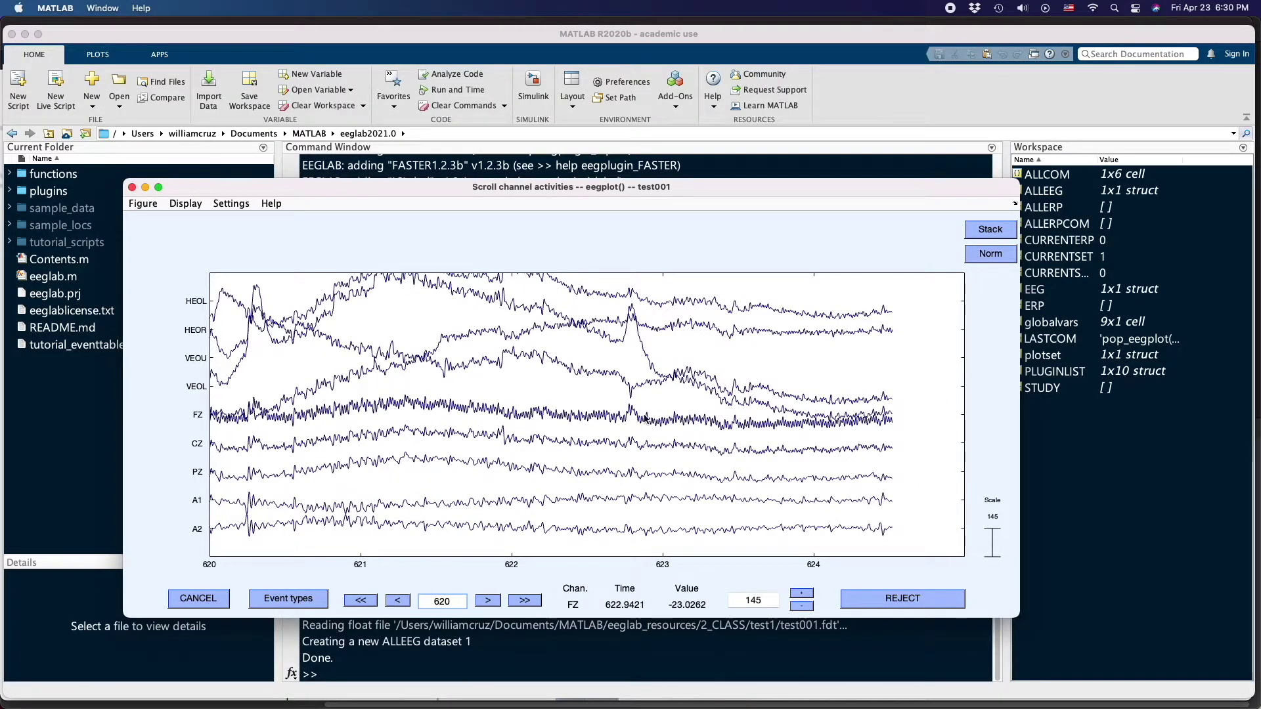
Step back to 610 s and forward to 611 s to examine the last event markers, and close the channel data plot.
click(397, 601)
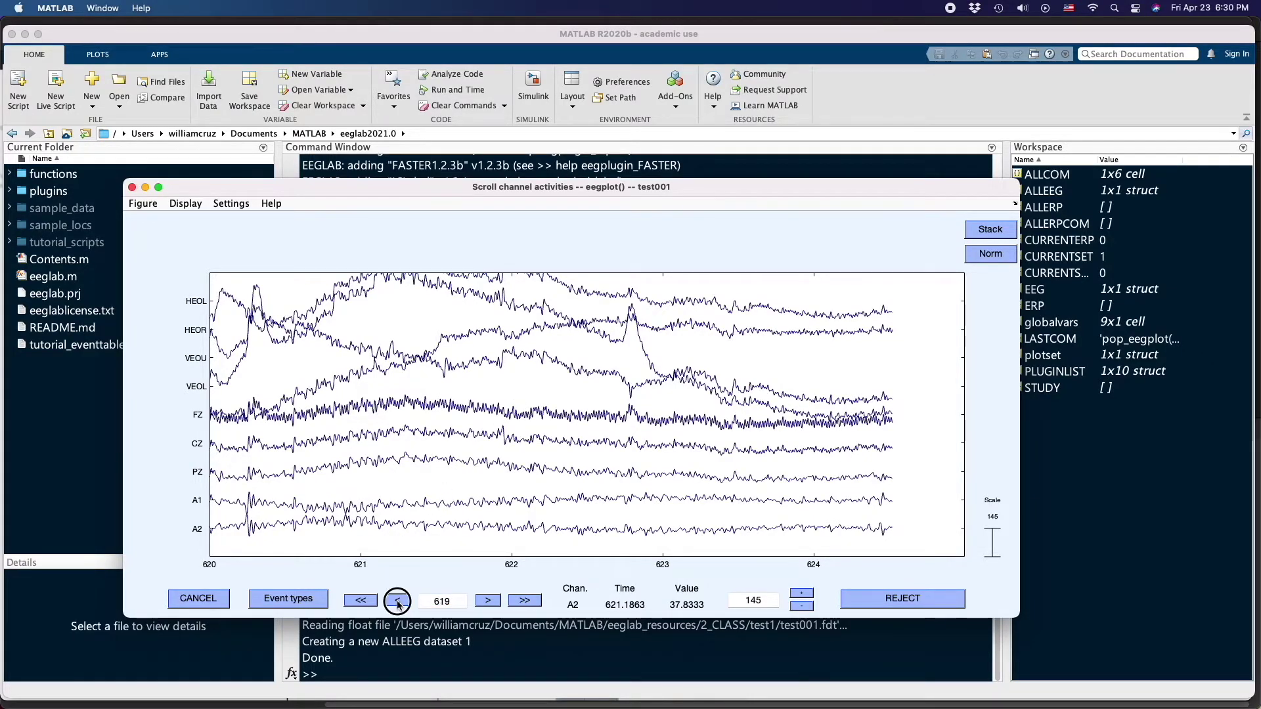
click(398, 601)
click(398, 601)
click(397, 601)
click(398, 601)
click(398, 601)
click(398, 601)
click(397, 601)
click(398, 601)
click(397, 601)
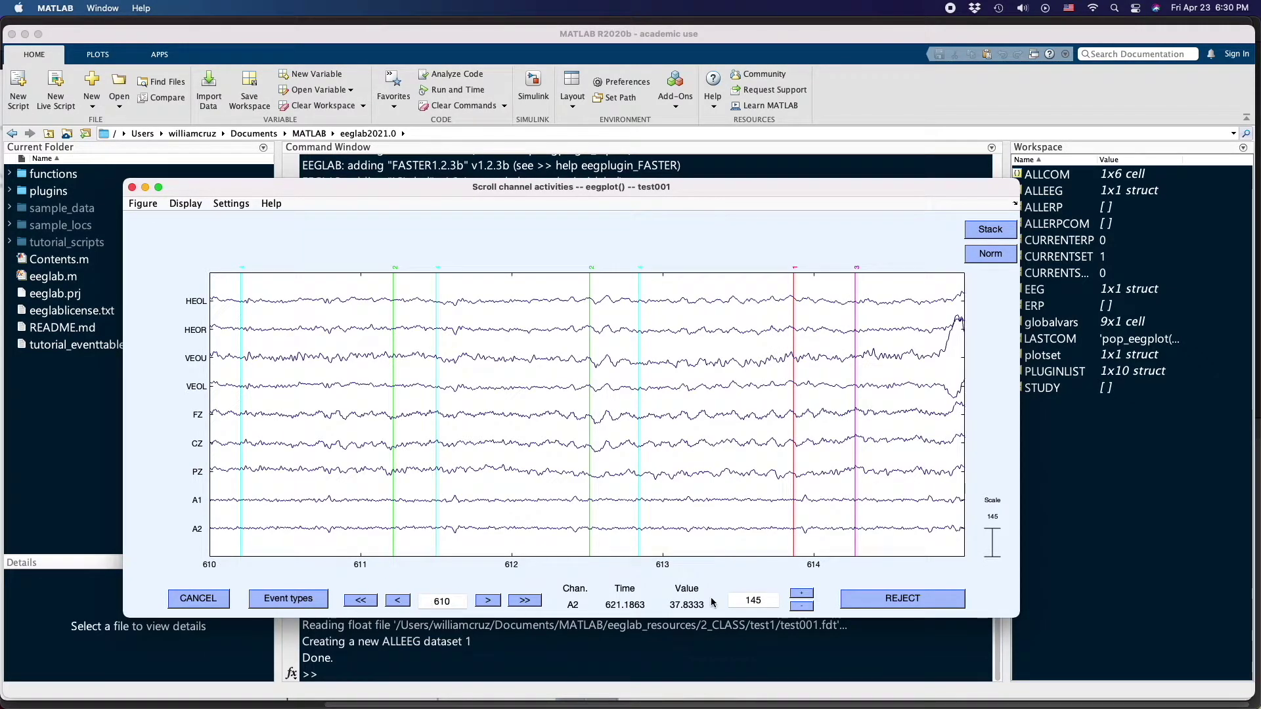
click(498, 603)
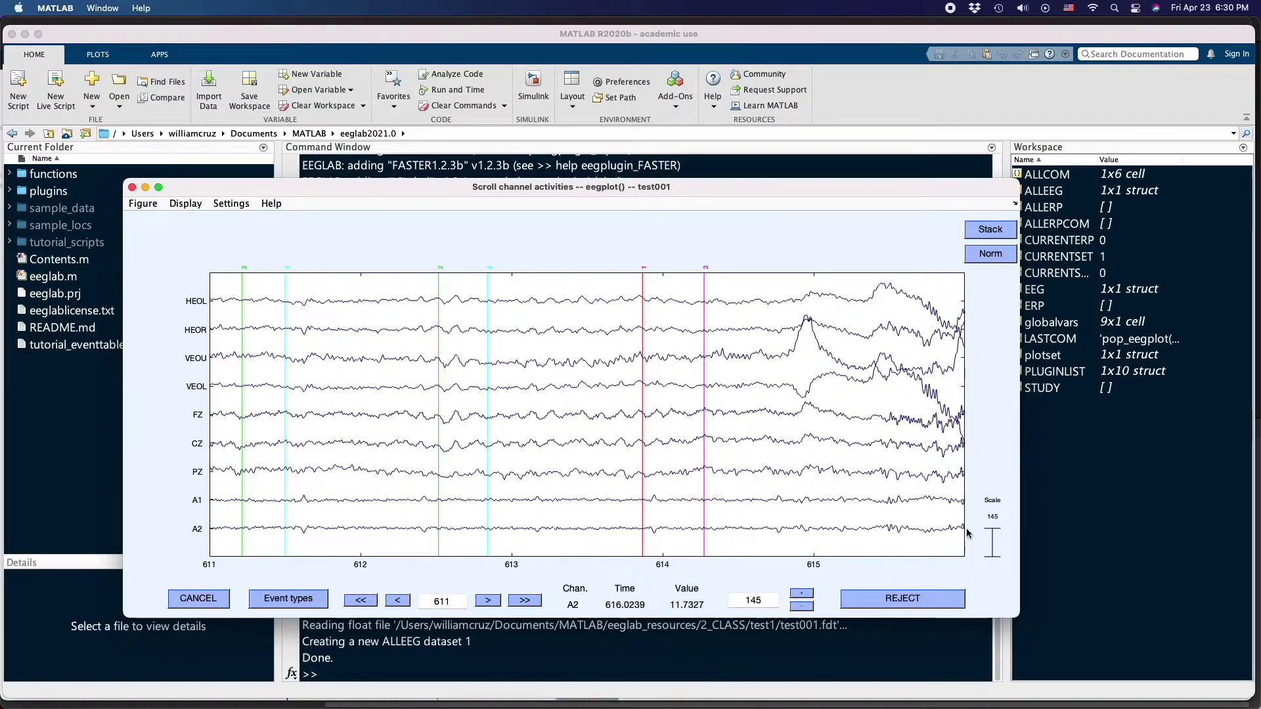
click(132, 187)
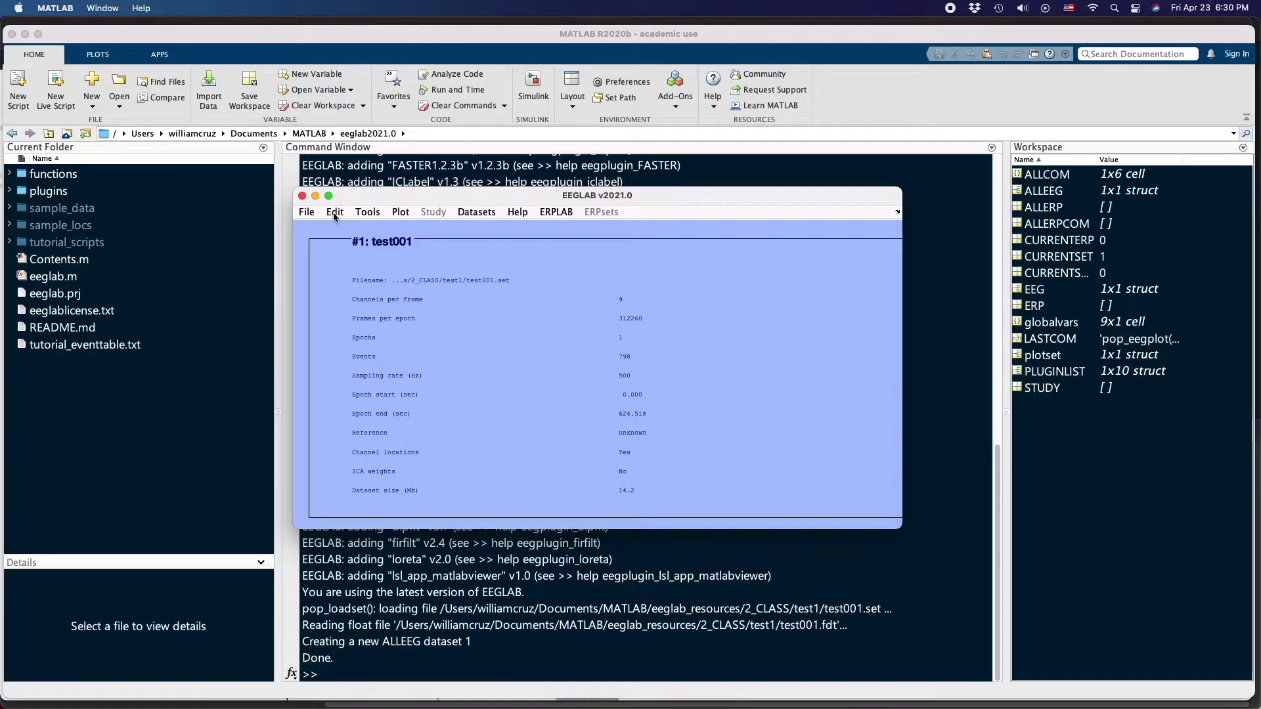
Select the 38 to 615 s time range of the test001 dataset.
click(366, 214)
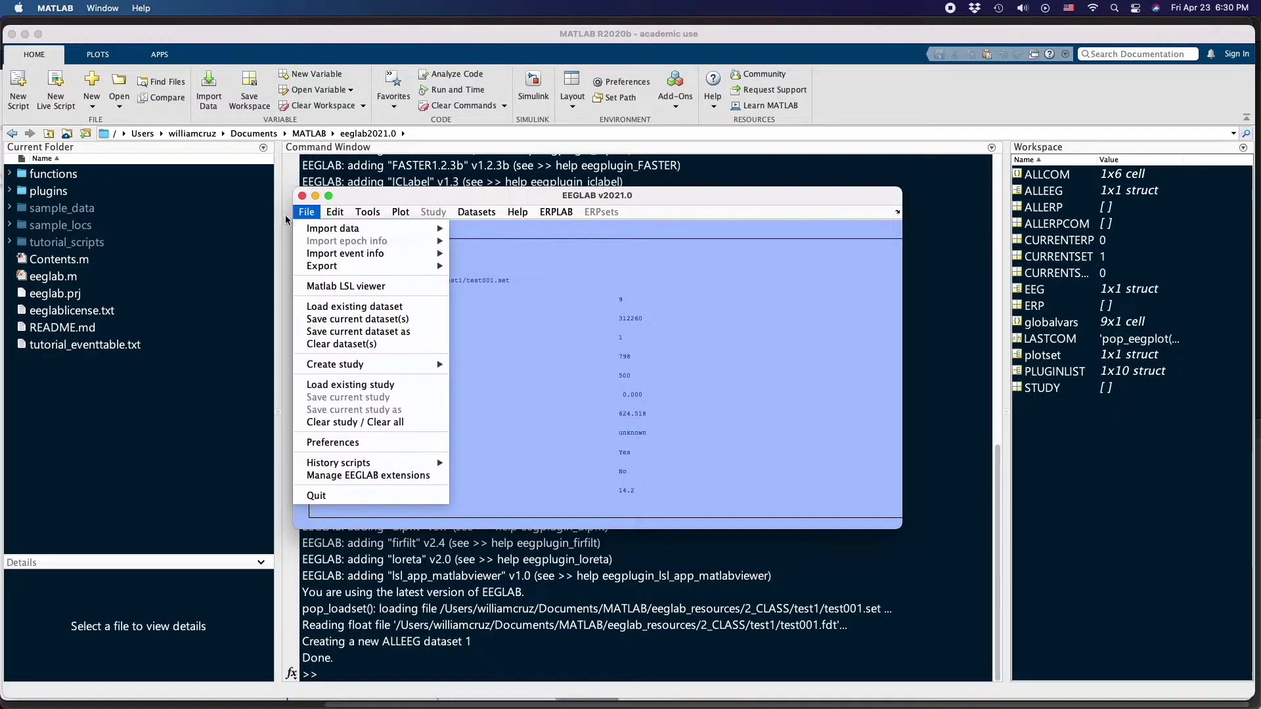
mouse_move(338, 213)
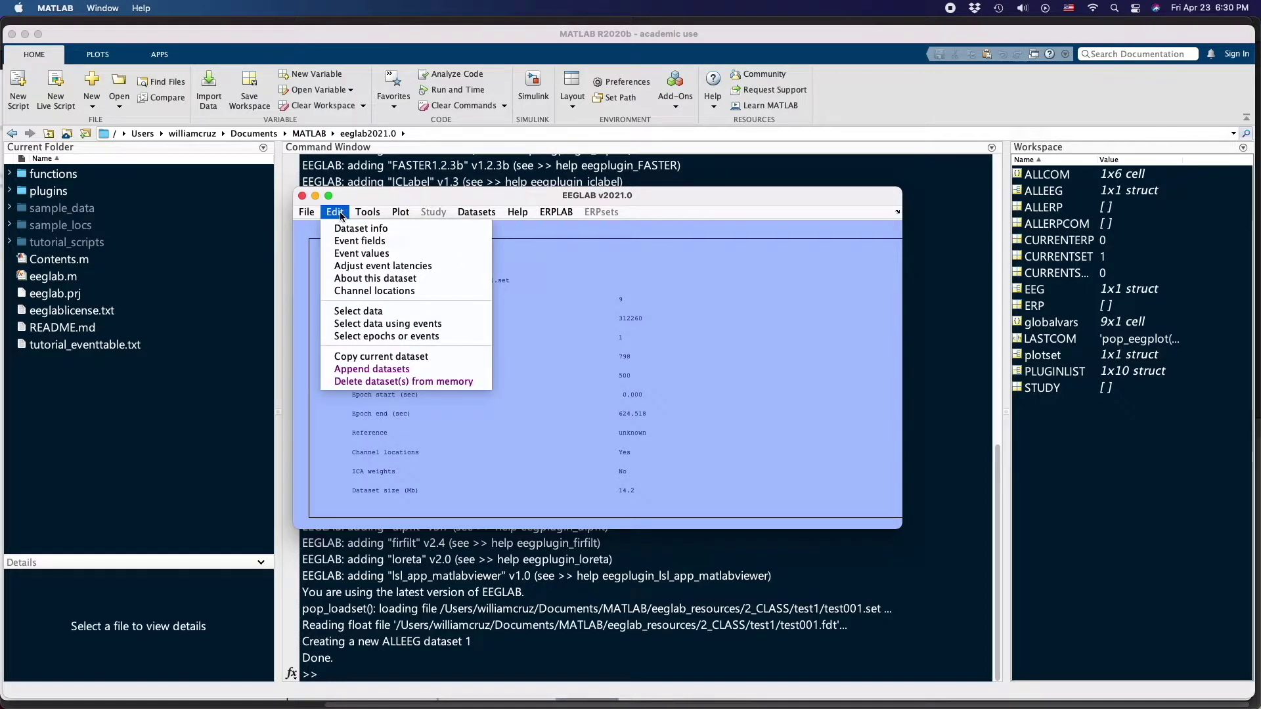
click(375, 313)
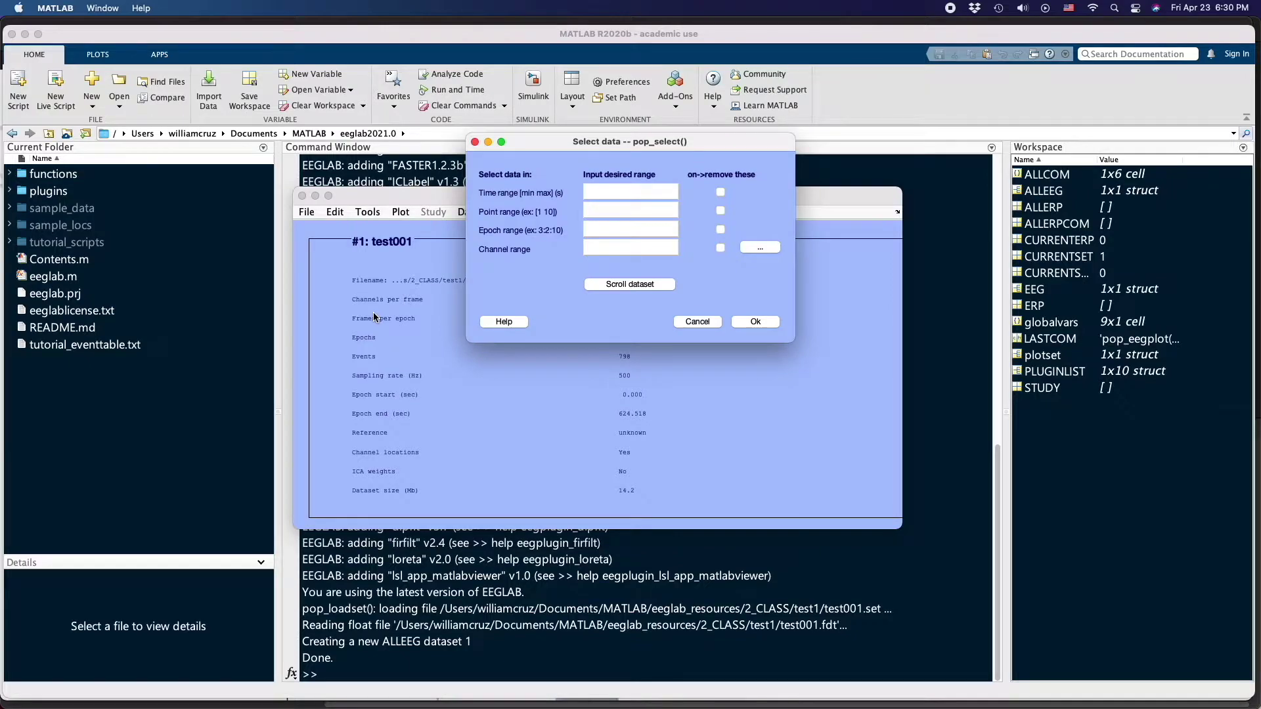
click(629, 192)
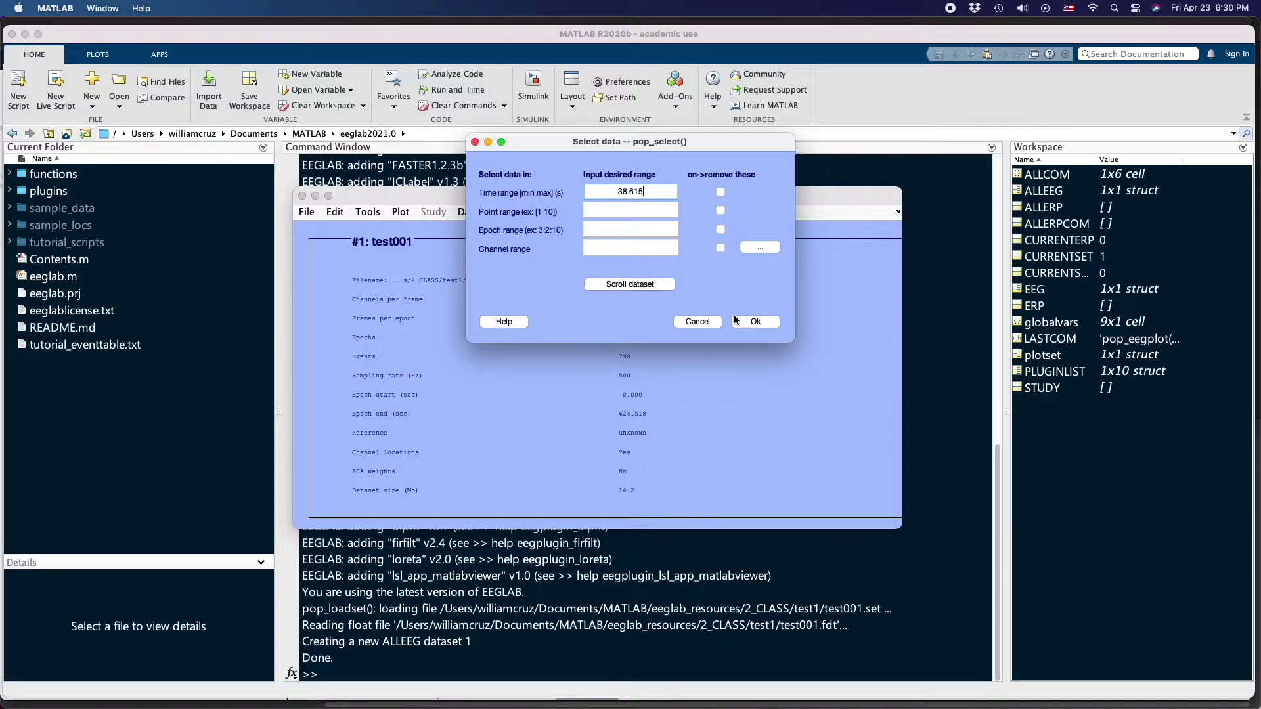
click(755, 322)
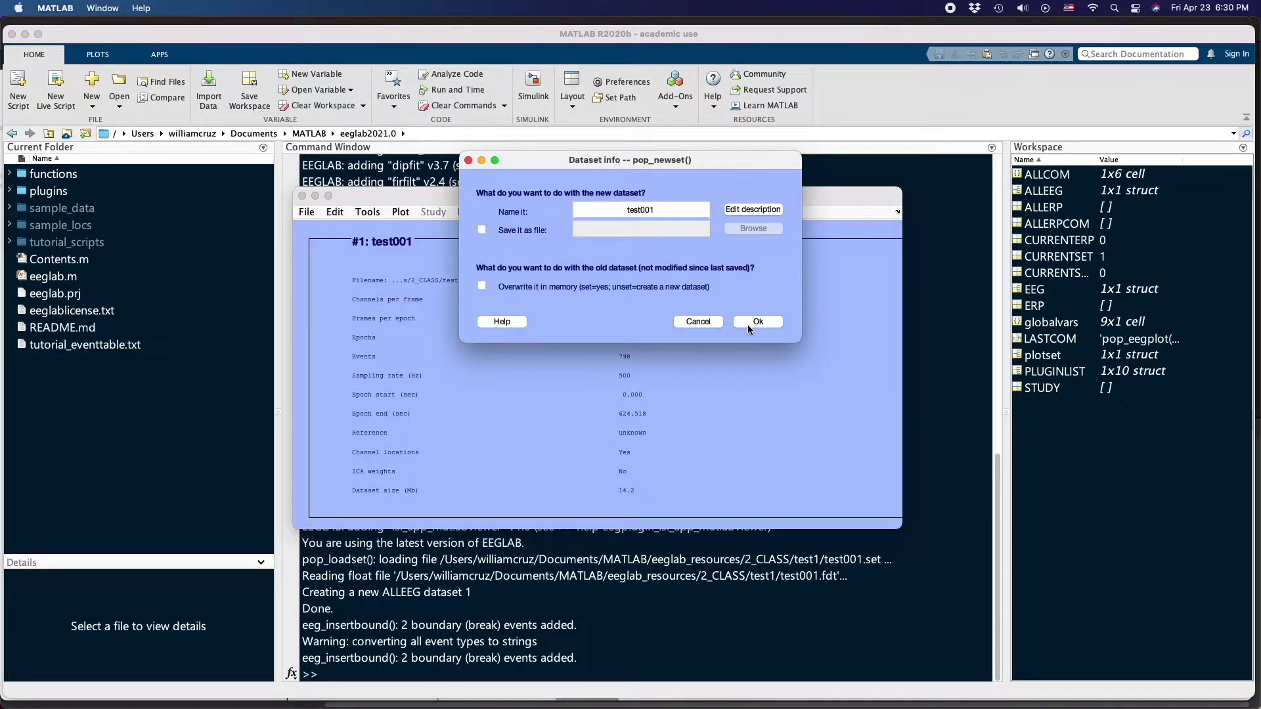
Name the extracted dataset selected_data, create it without overwriting test001, and keep it as the active dataset.
drag(722, 159, 694, 280)
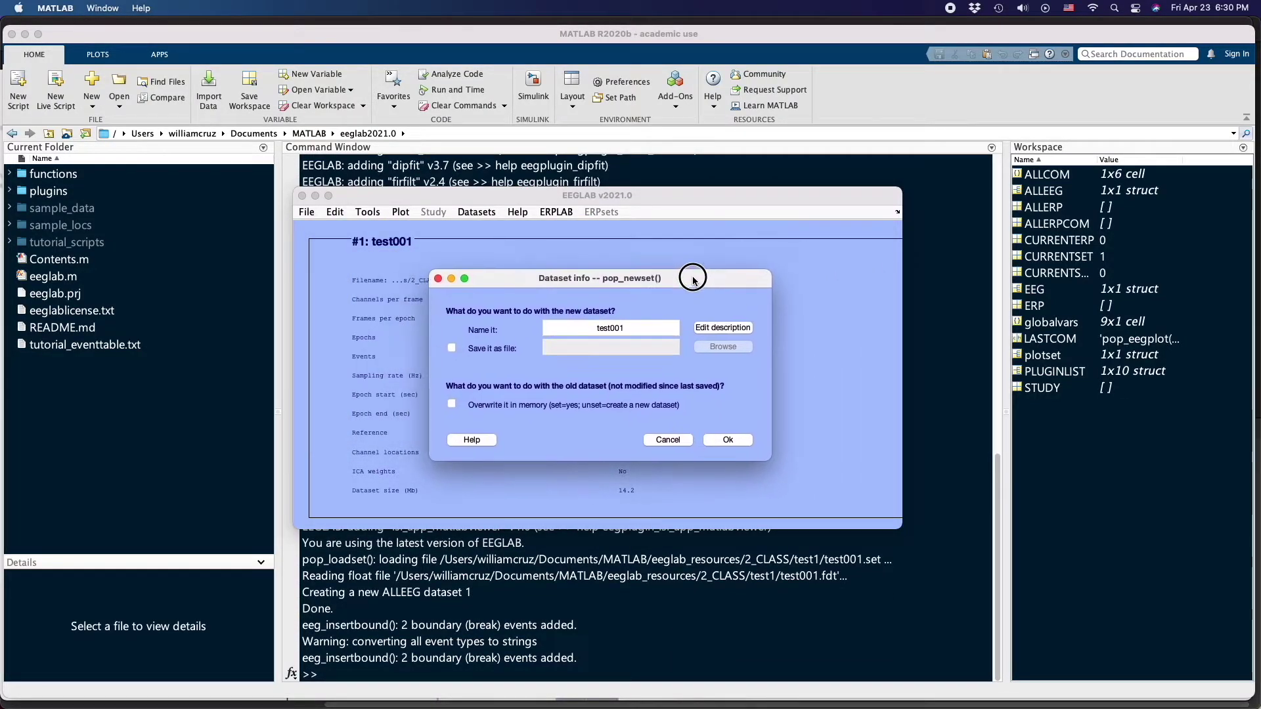
click(631, 326)
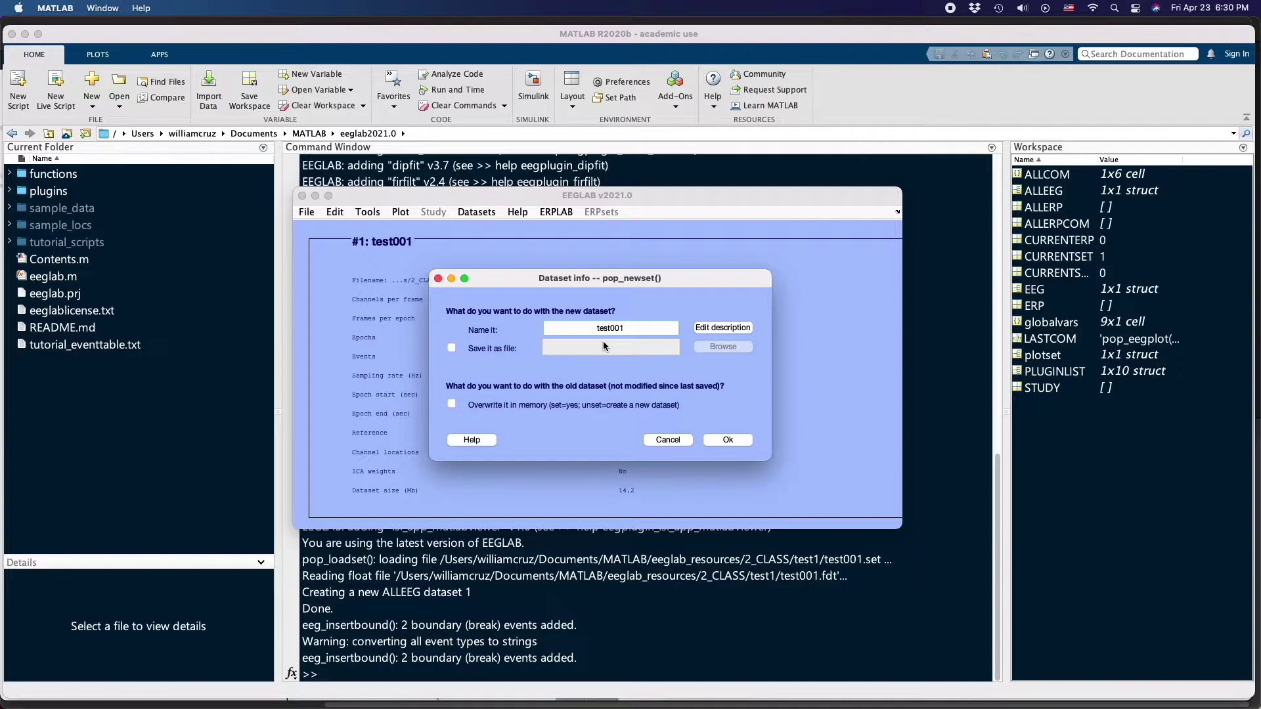
key(BackSpace)
key(BackSpace)
key(BackSpace)
text(SELEC)
key(BackSpace)
key(BackSpace)
key(BackSpace)
key(BackSpace)
key(BackSpace)
text(selected_dasta)
key(BackSpace)
key(BackSpace)
key(BackSpace)
text(ta)
click(739, 438)
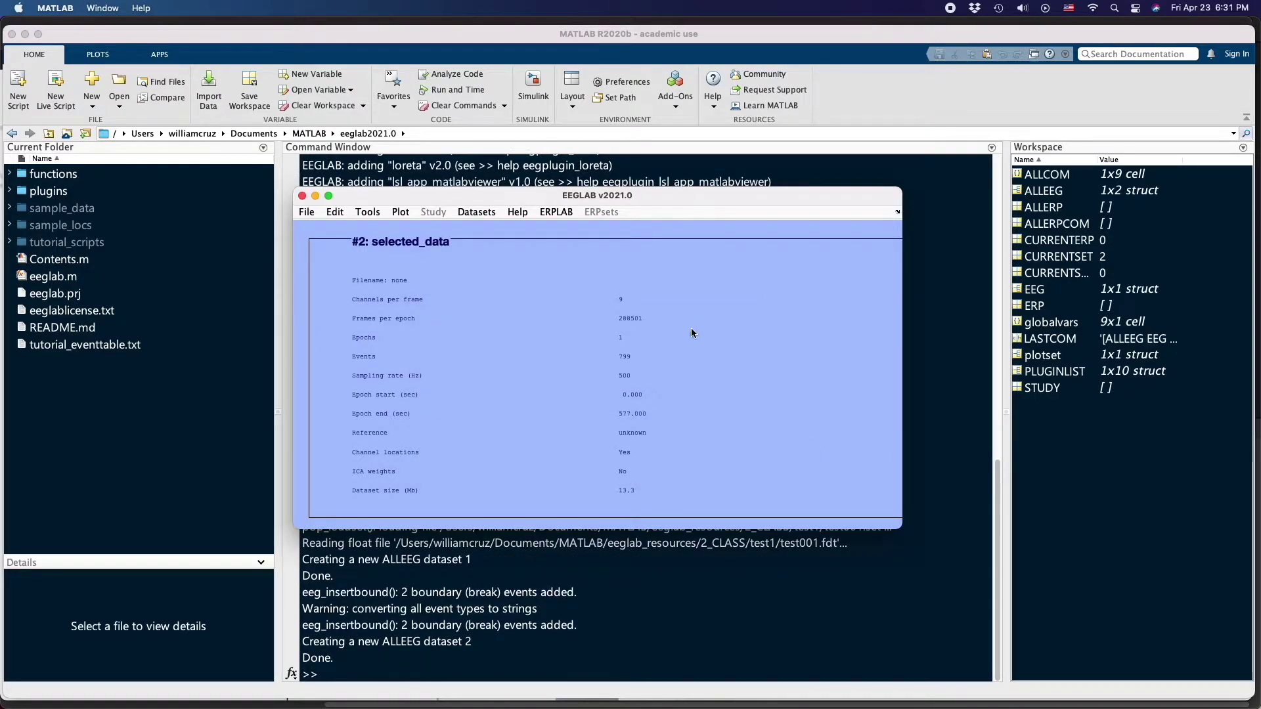
click(476, 212)
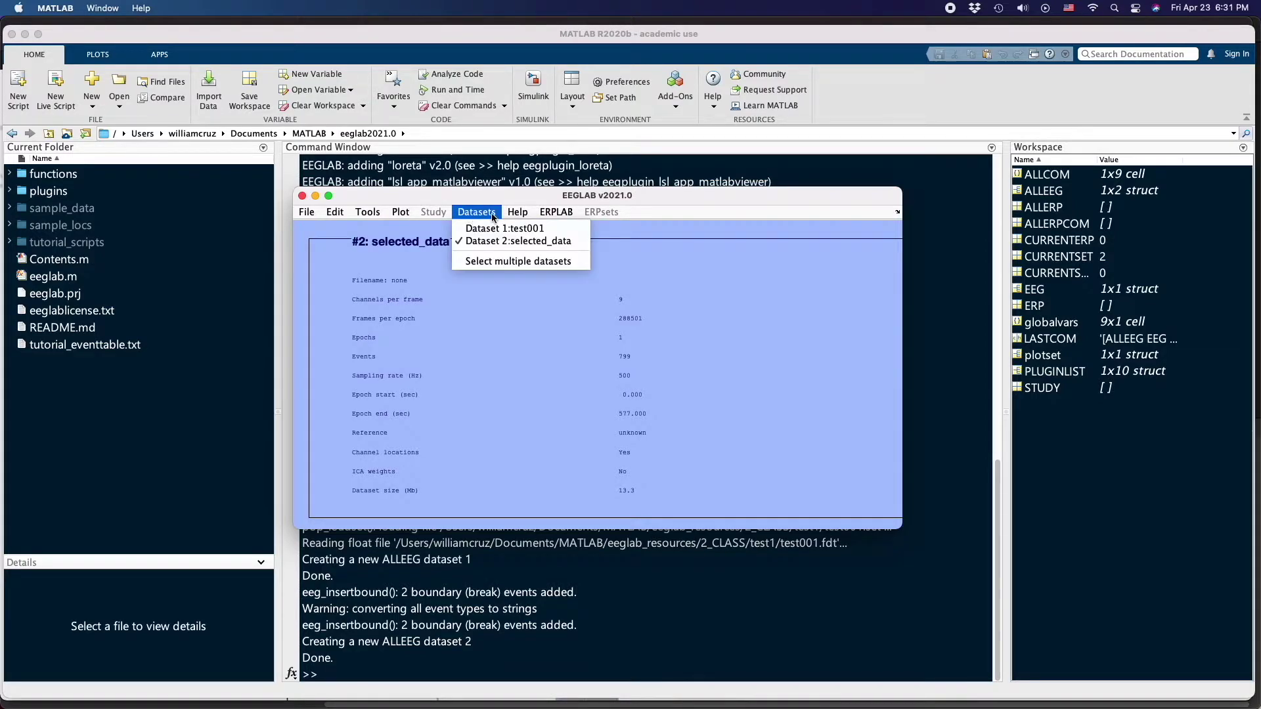
click(532, 243)
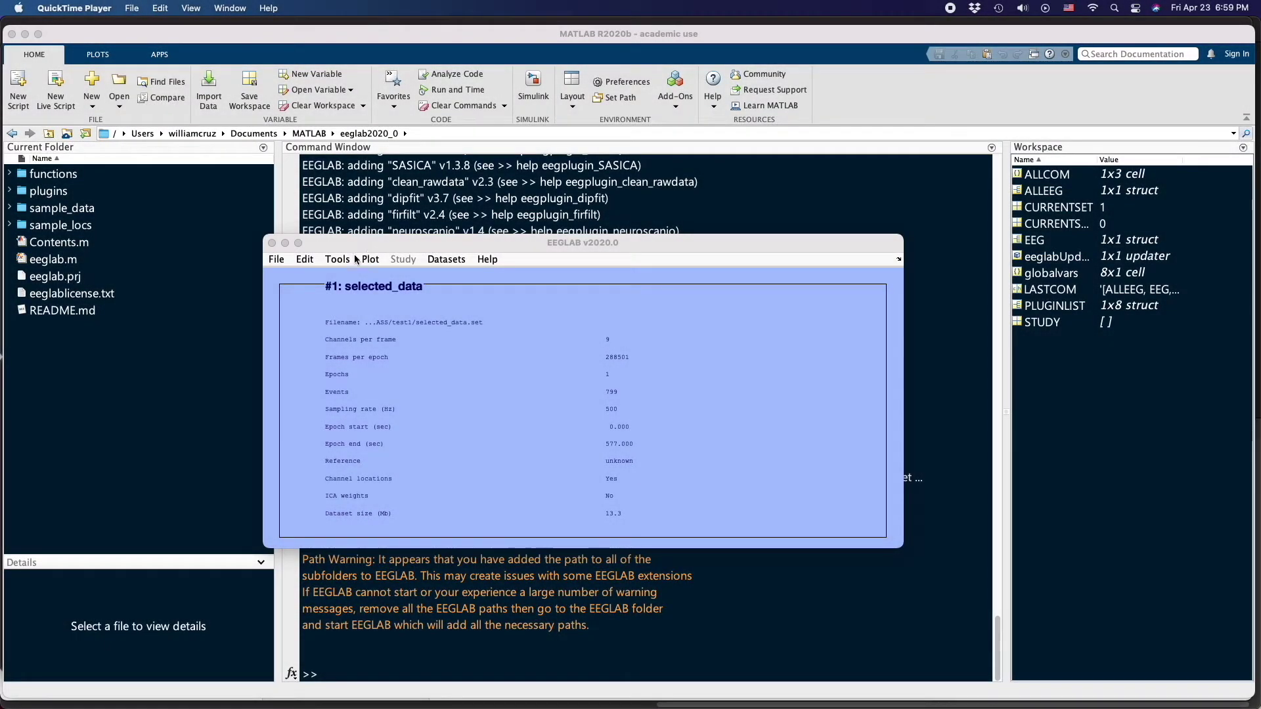
Run an ICA decomposition of selected_data with the fastica algorithm and no extra command-line options.
click(337, 260)
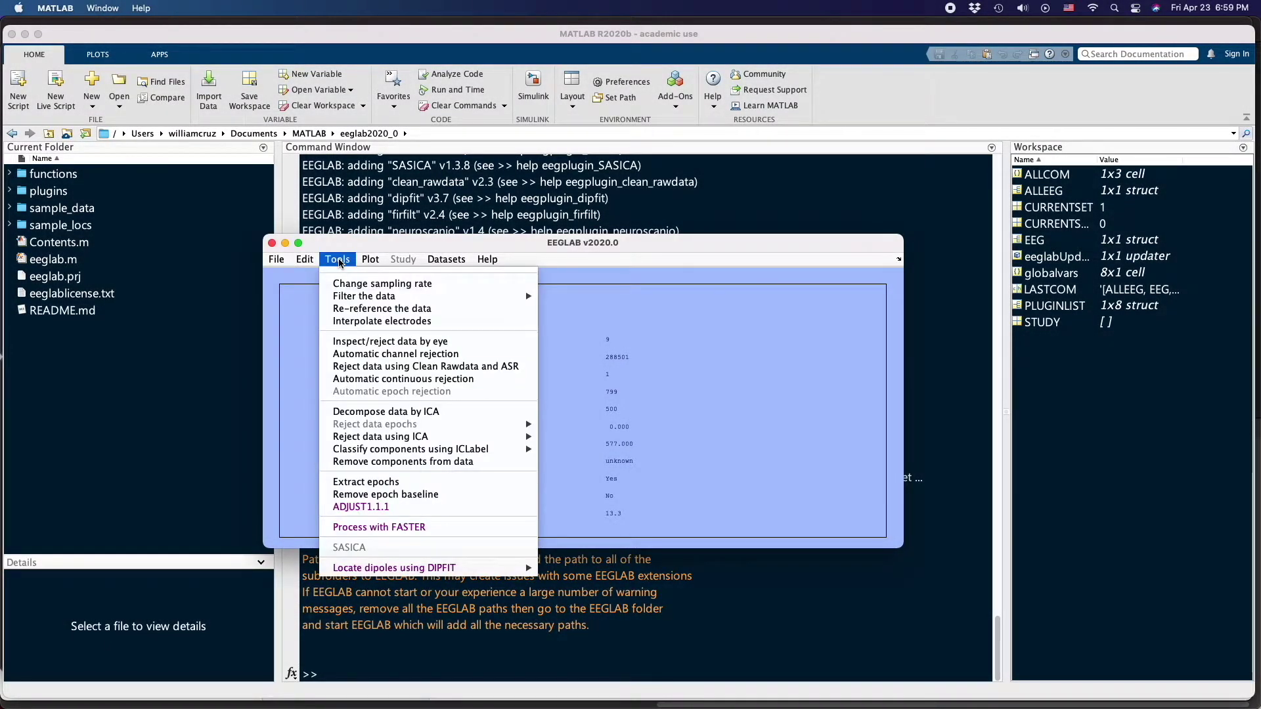
click(436, 412)
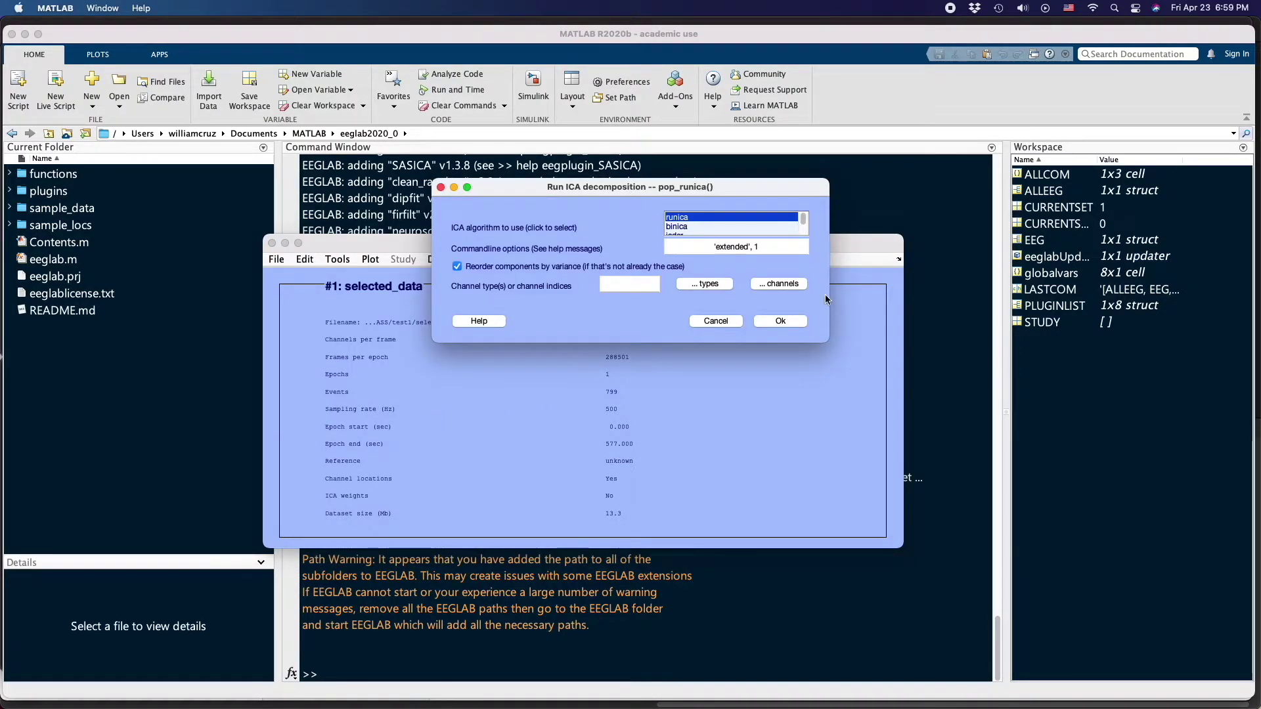
drag(802, 217, 804, 224)
click(691, 224)
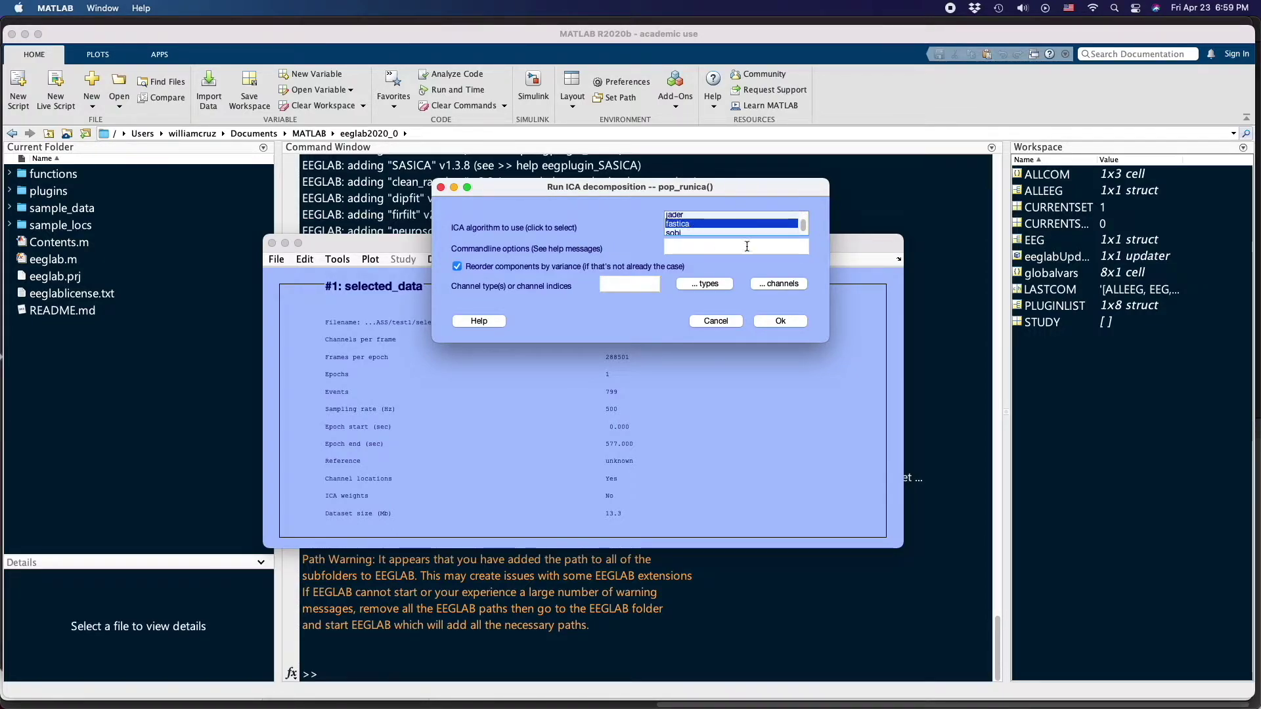
click(781, 322)
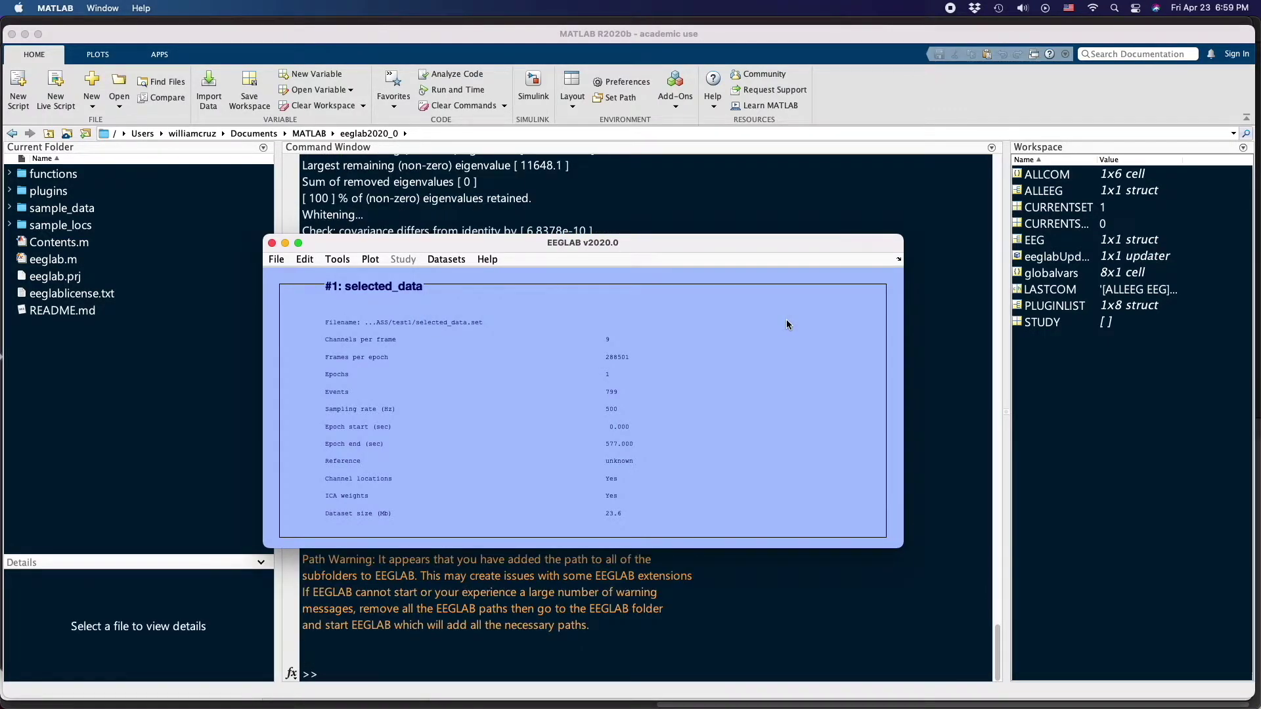
Open SASICA for the decomposed dataset and enable the Autocorrelation, Focal components and Correlation with EOG measures.
click(346, 261)
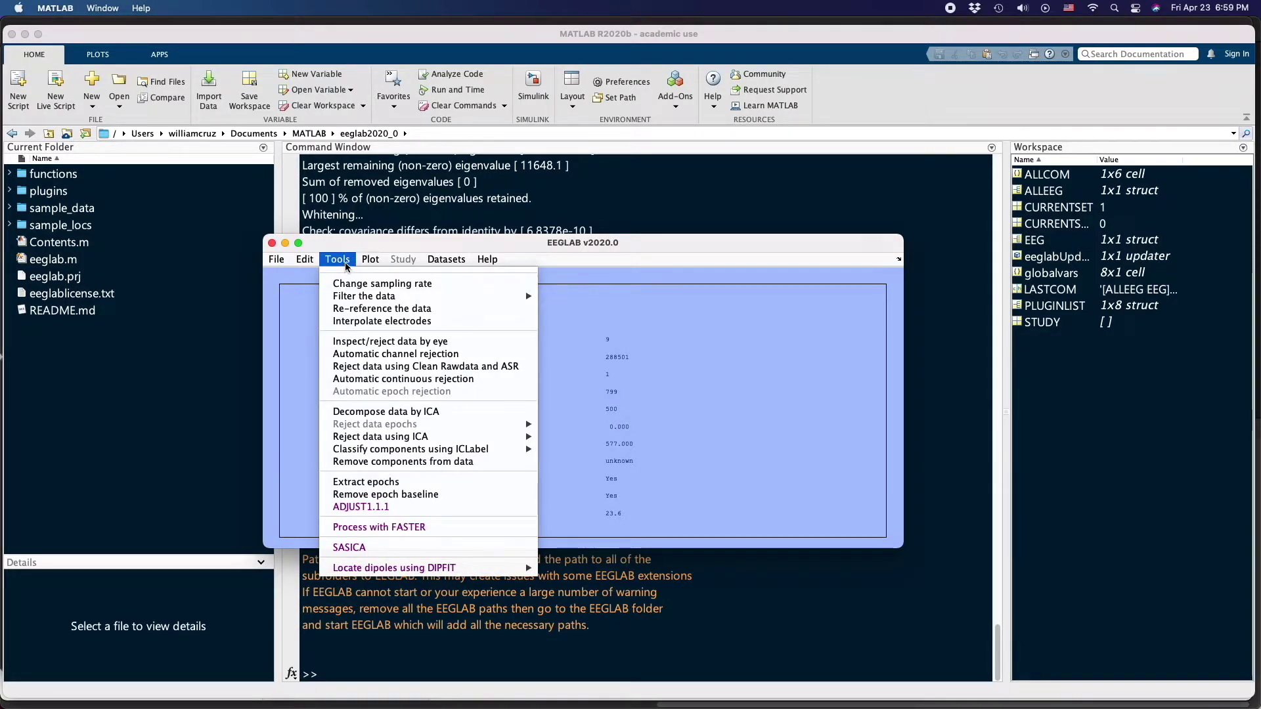
mouse_move(505, 455)
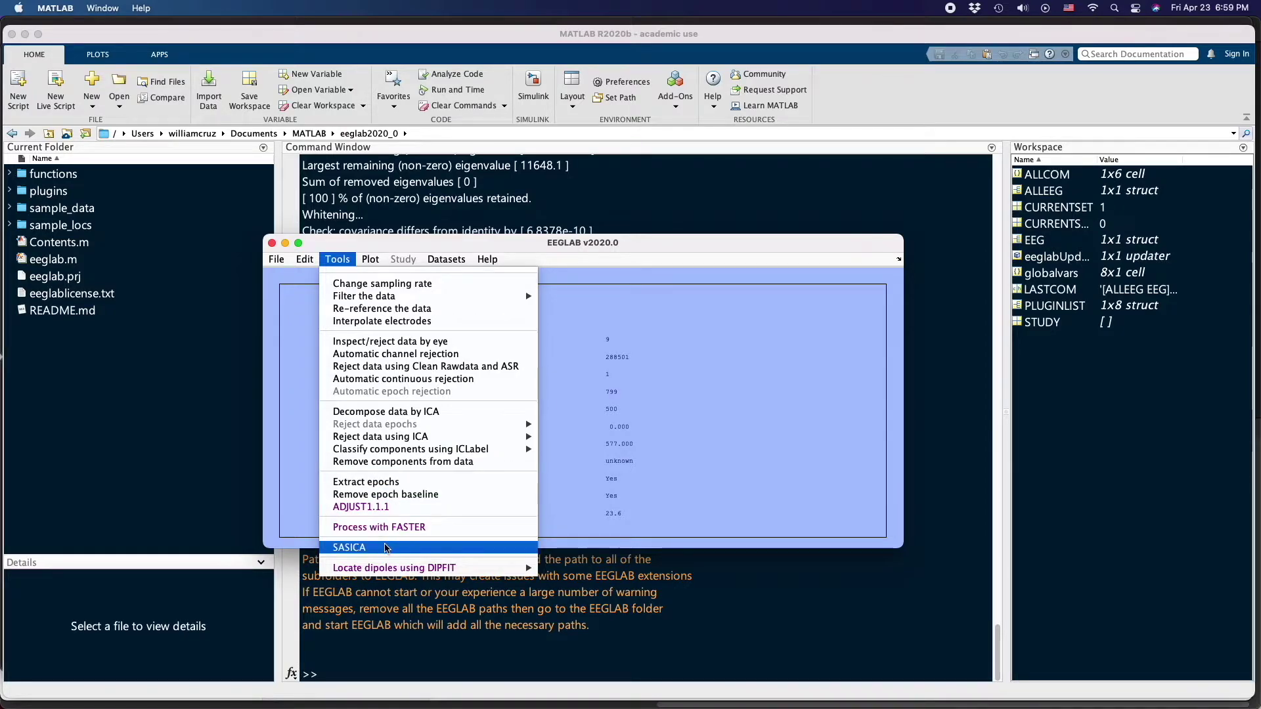
click(386, 548)
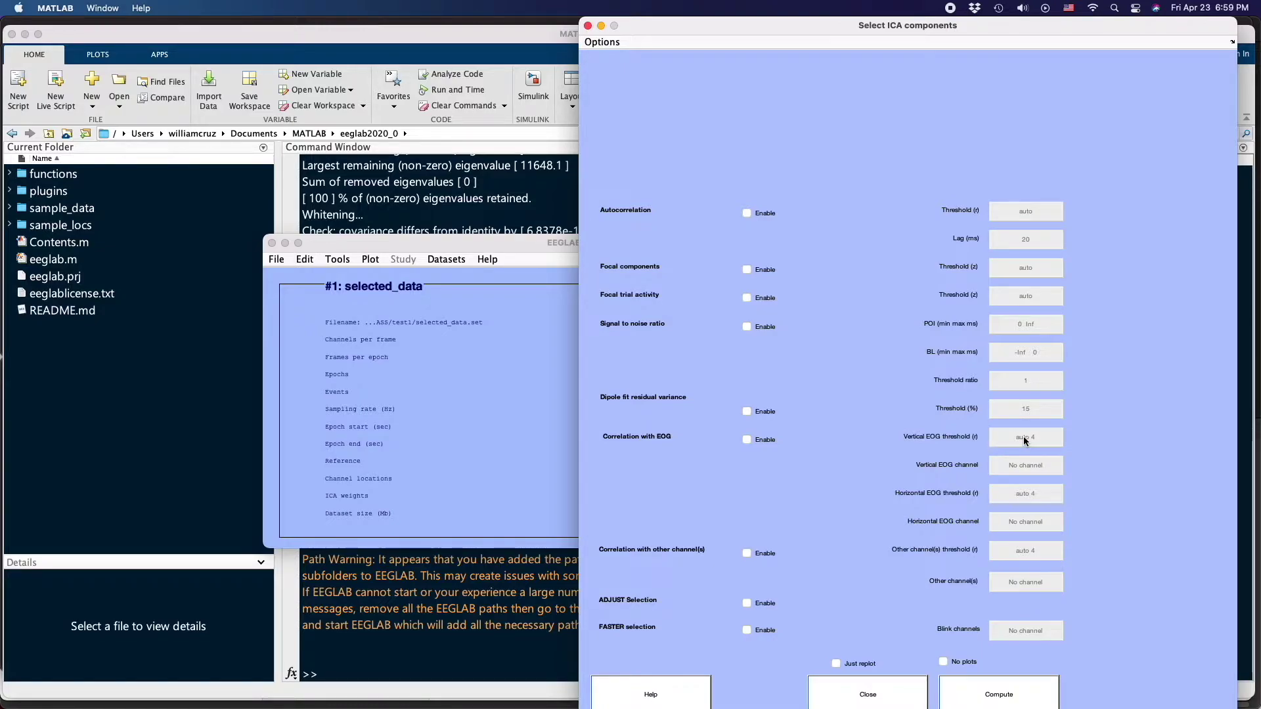
click(747, 214)
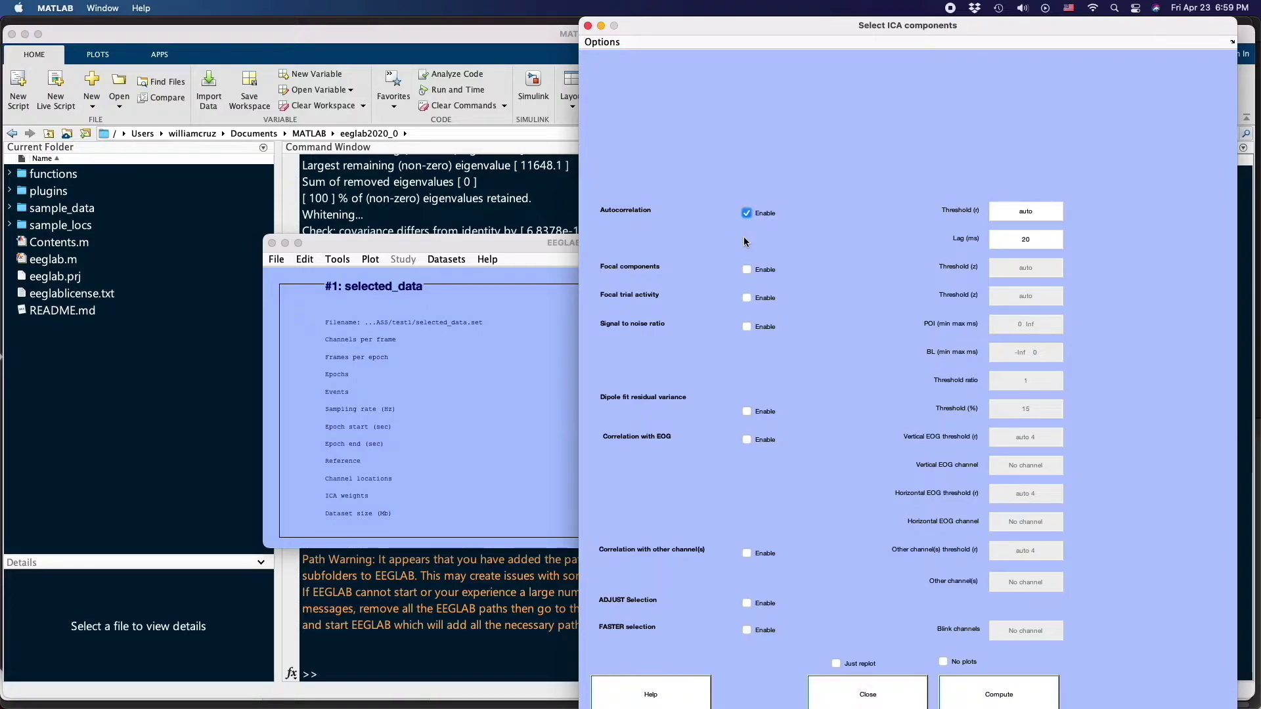
click(749, 271)
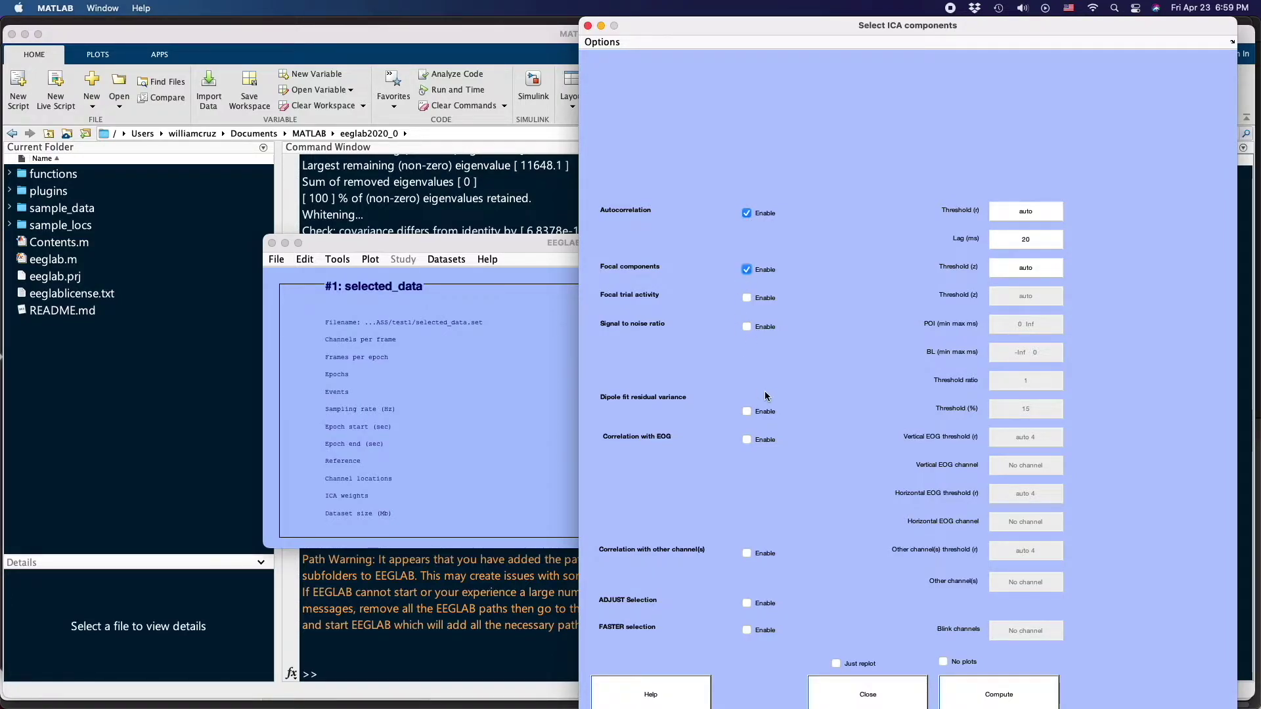
click(747, 441)
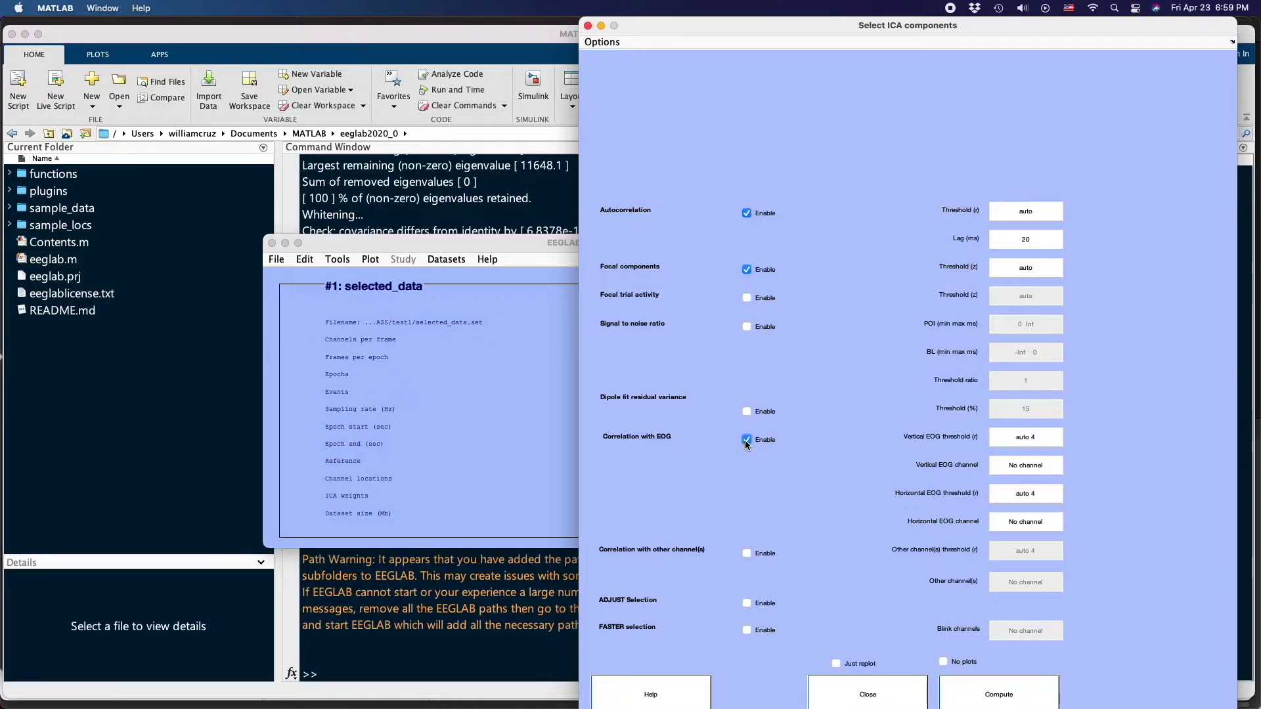
click(1020, 439)
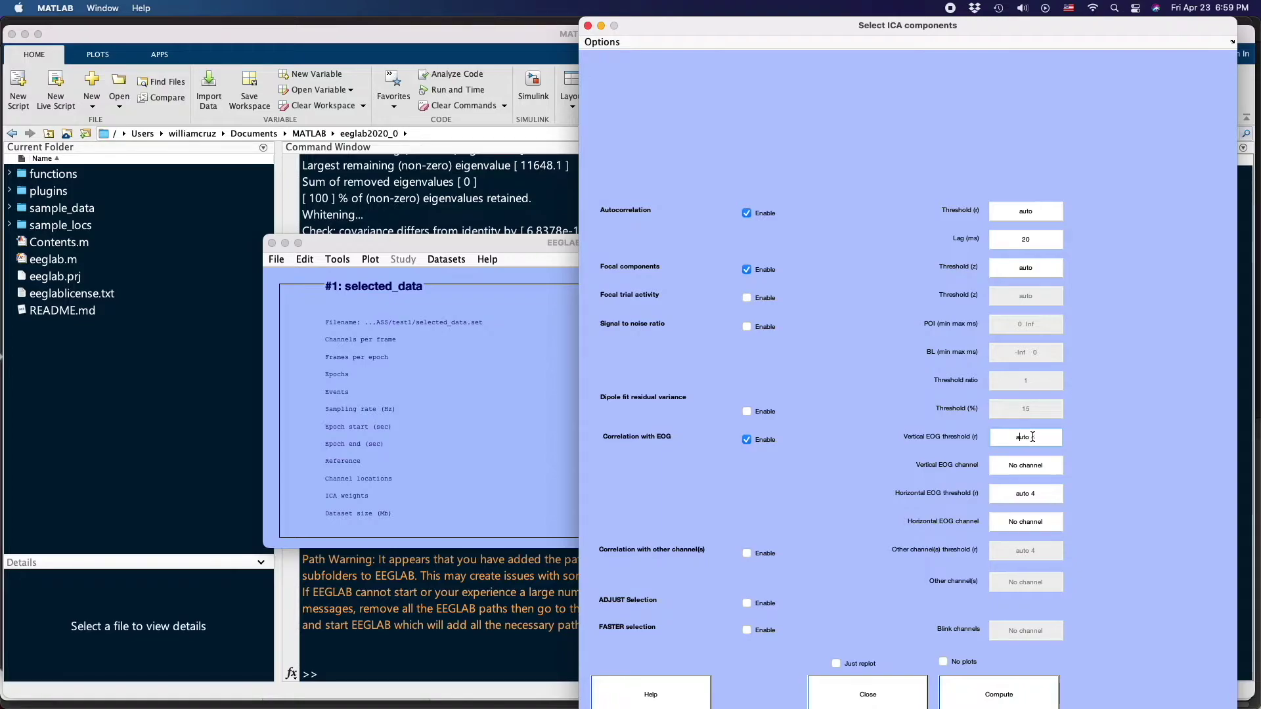
triple_click(1020, 438)
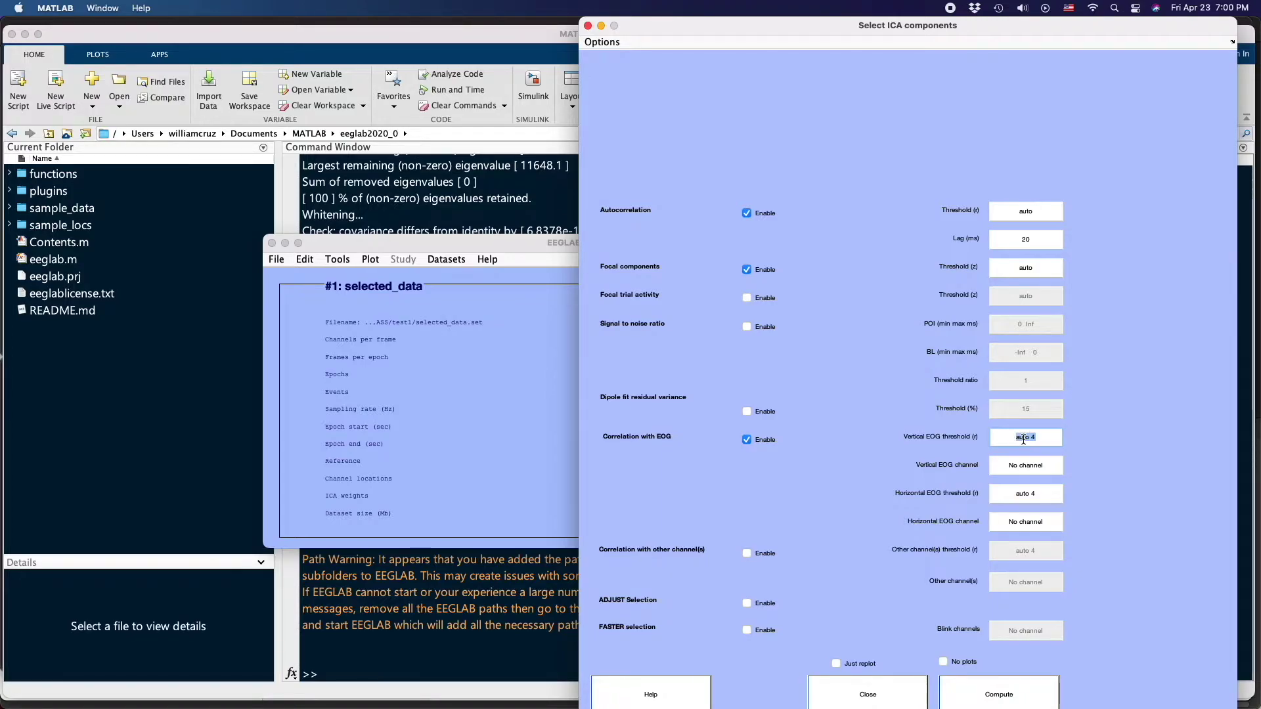
key(BackSpace)
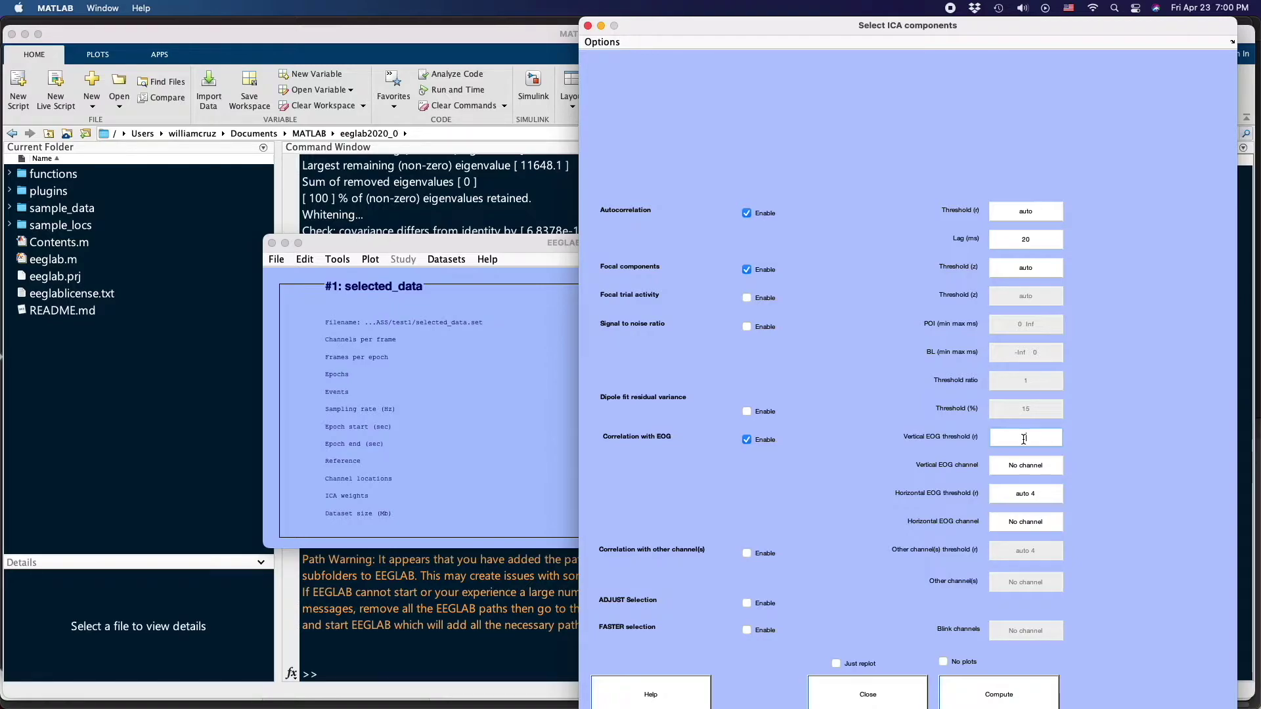
click(1030, 465)
click(1031, 436)
text(auto 4)
click(745, 440)
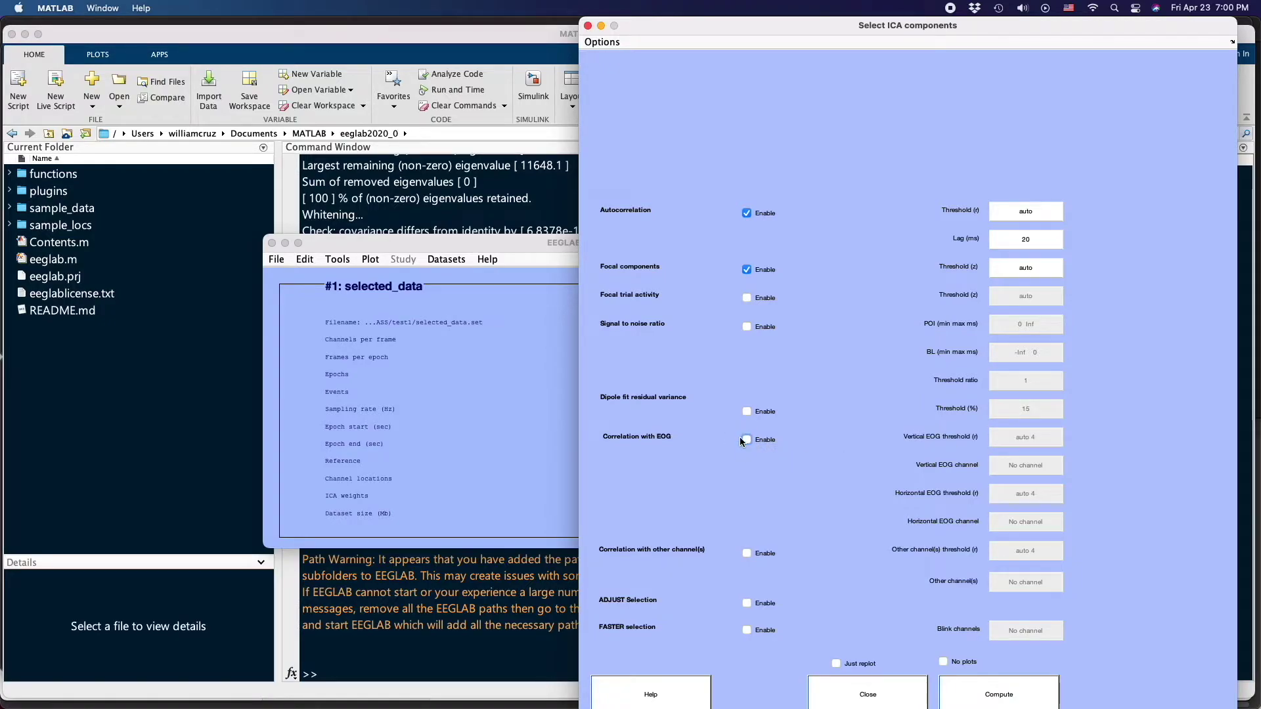
click(746, 440)
Set the vertical EOG channel to HEOL HEOR and the horizontal EOG channel to VEOU VEOL.
double_click(1028, 463)
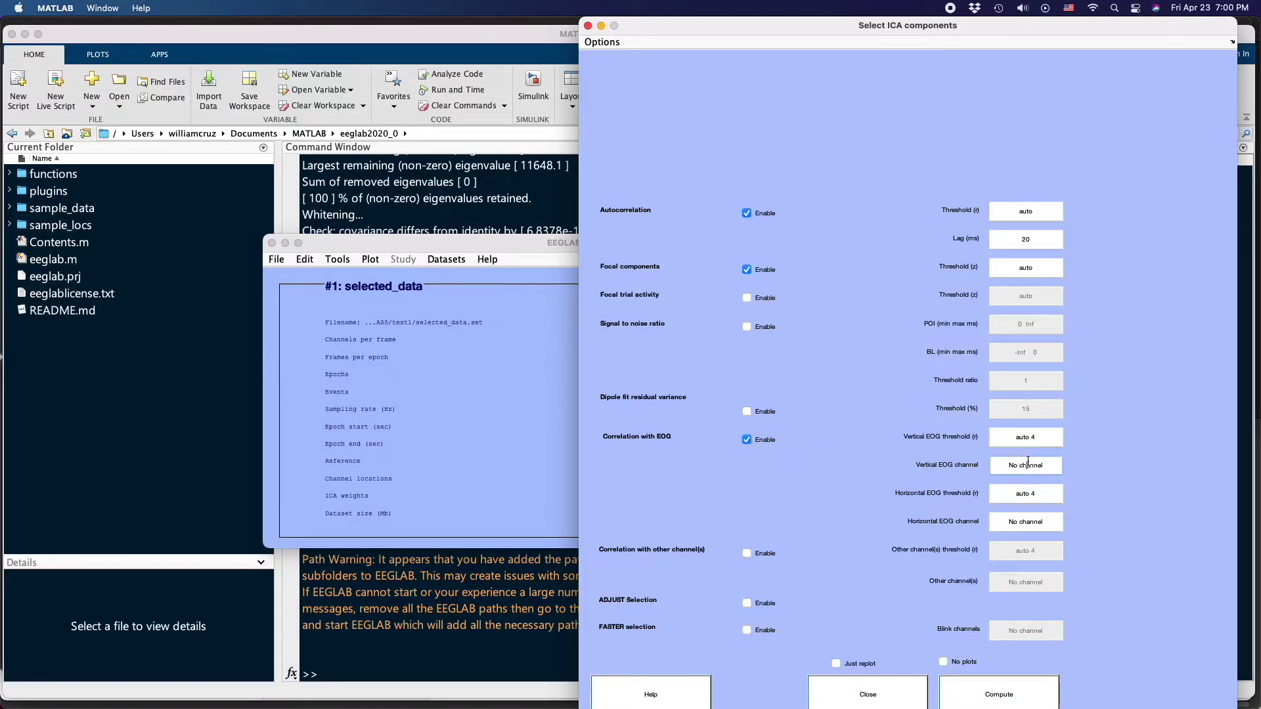
key(BackSpace)
key(BackSpace)
key(BackSpace)
key(BackSpace)
text(HEOL HEOR)
triple_click(1027, 523)
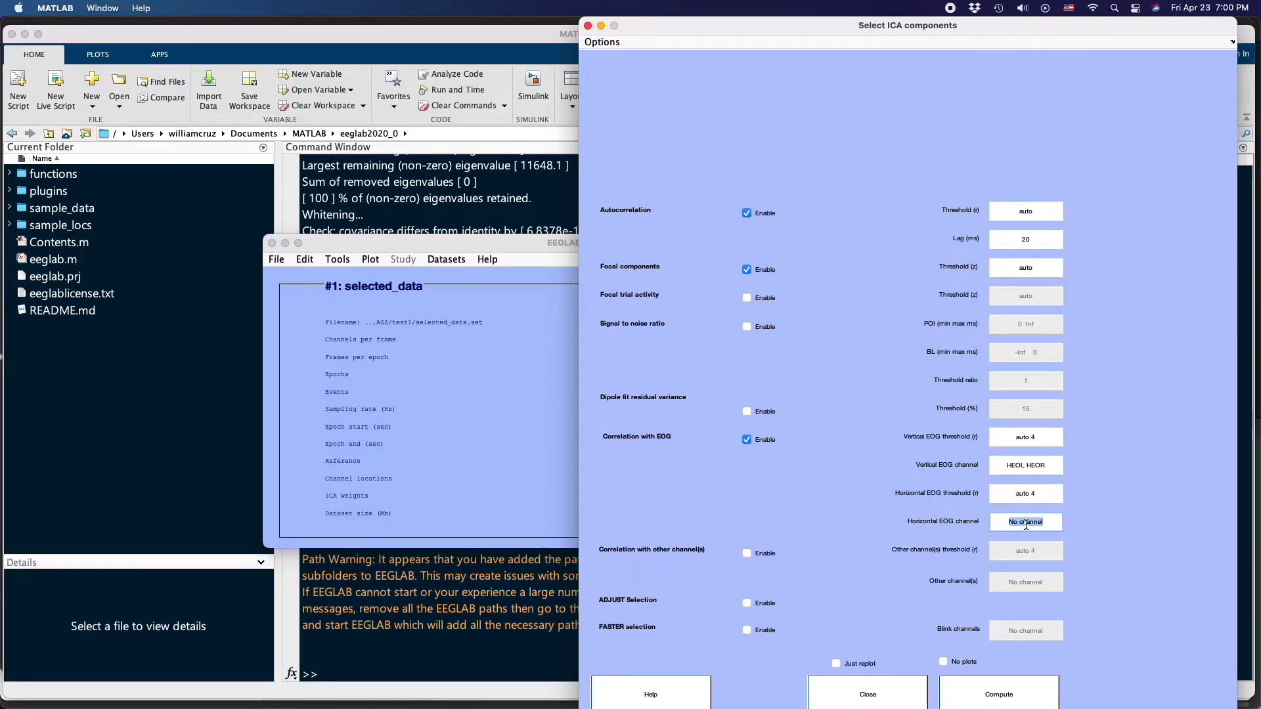
key(BackSpace)
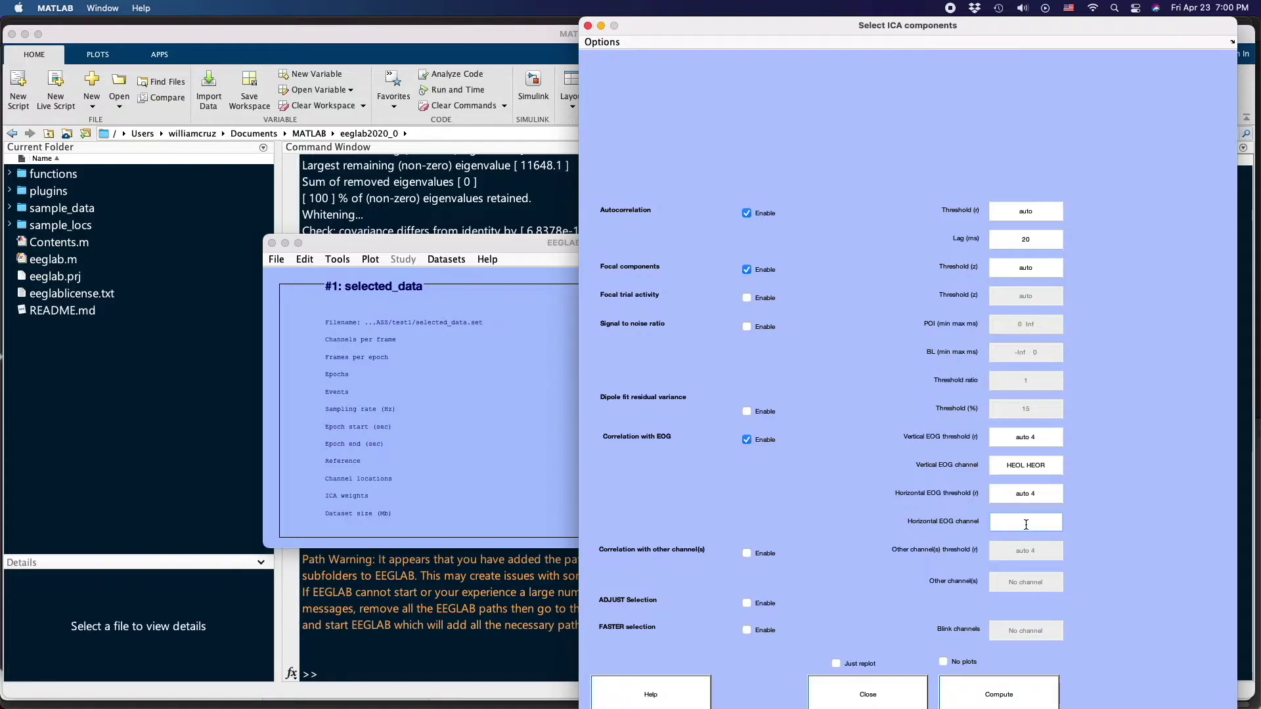
text(VEOU VEOL)
Compute the SASICA measures, accept the component rejection marks, and dismiss the reminder about subtracting components.
click(999, 694)
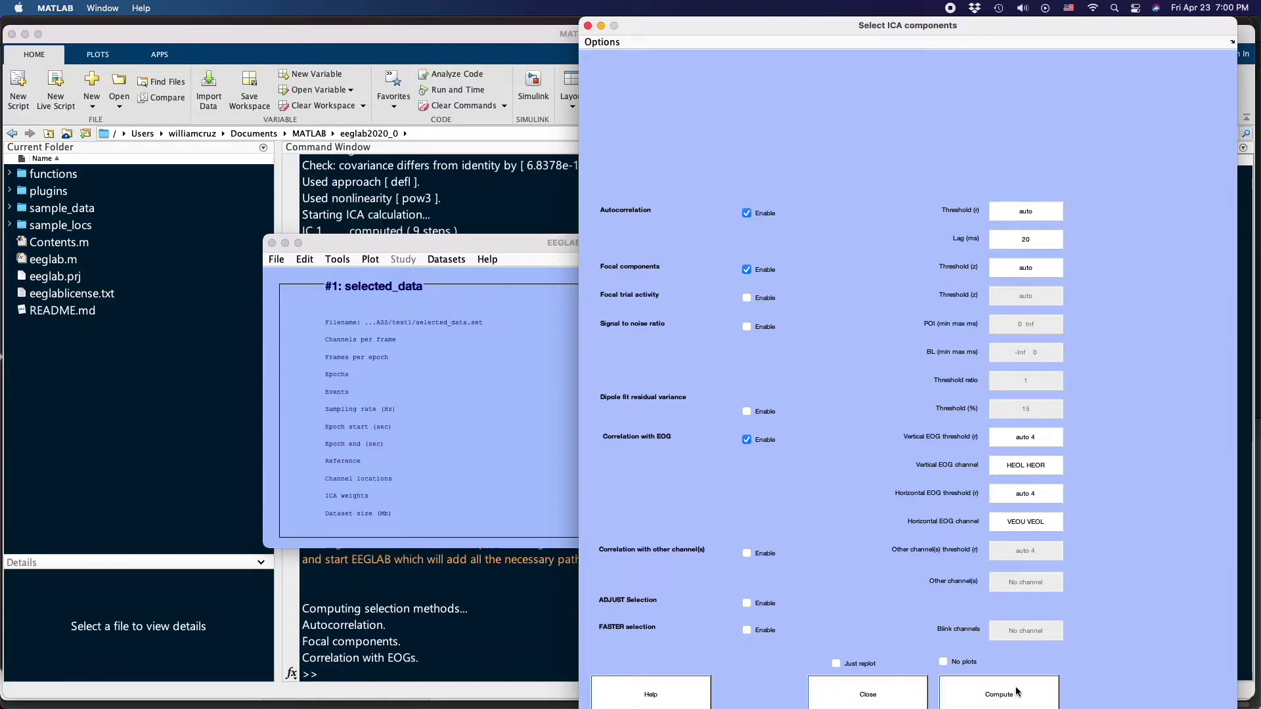
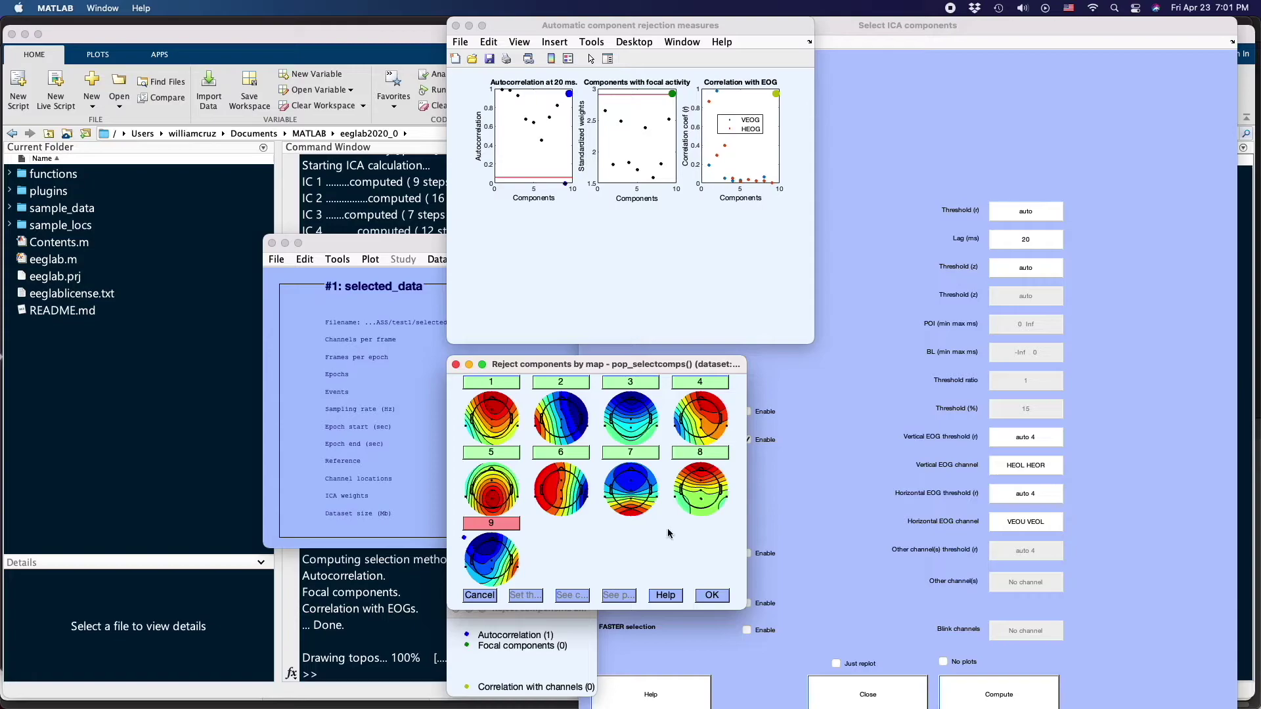
click(713, 595)
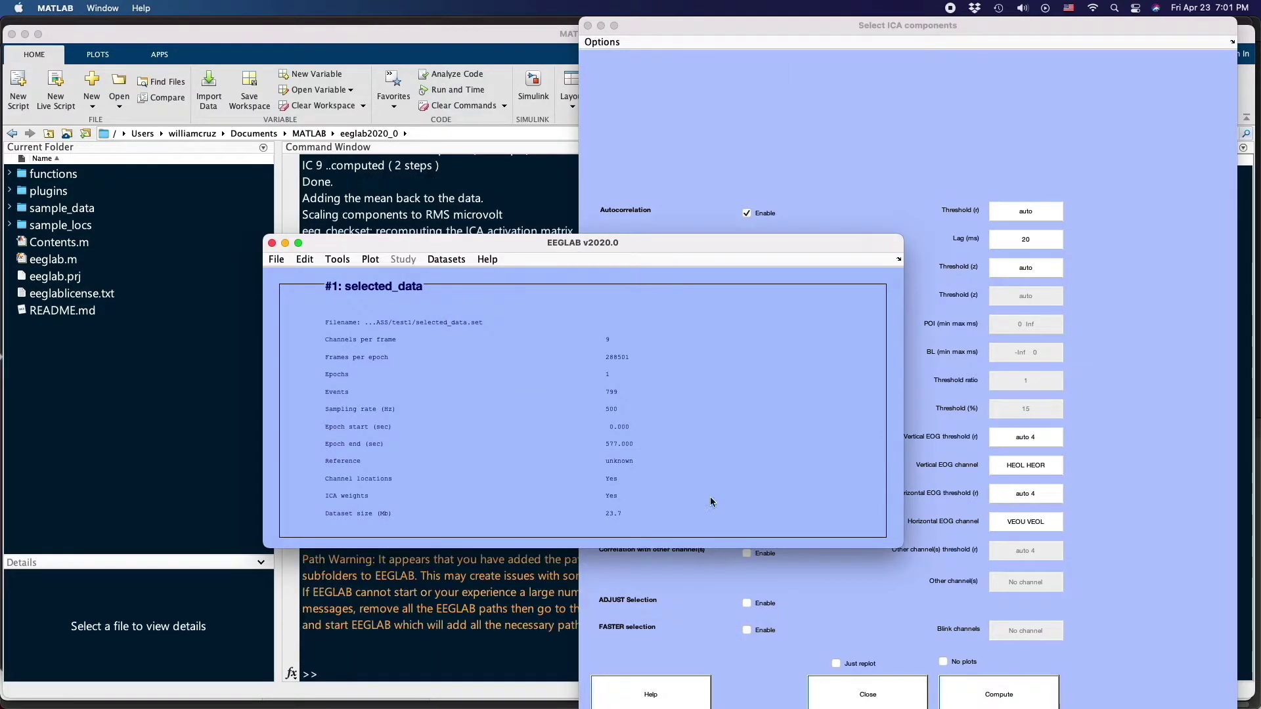
click(673, 222)
drag(673, 221, 637, 301)
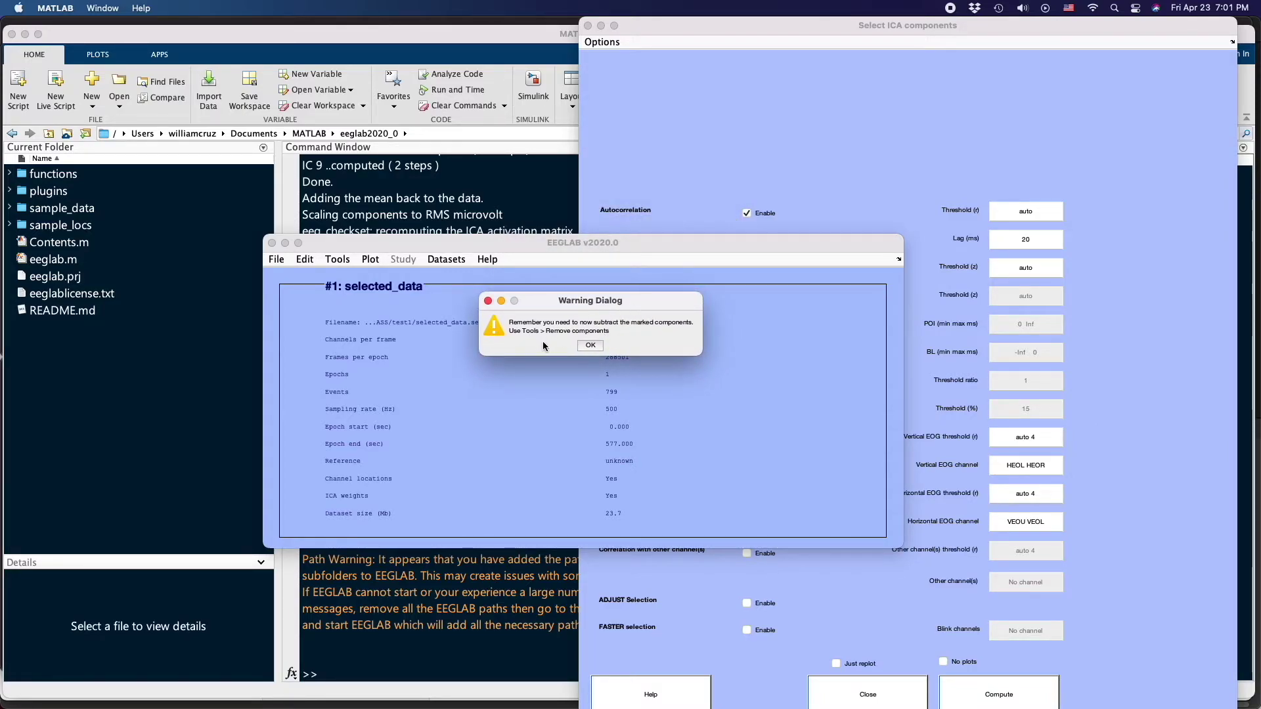
click(591, 347)
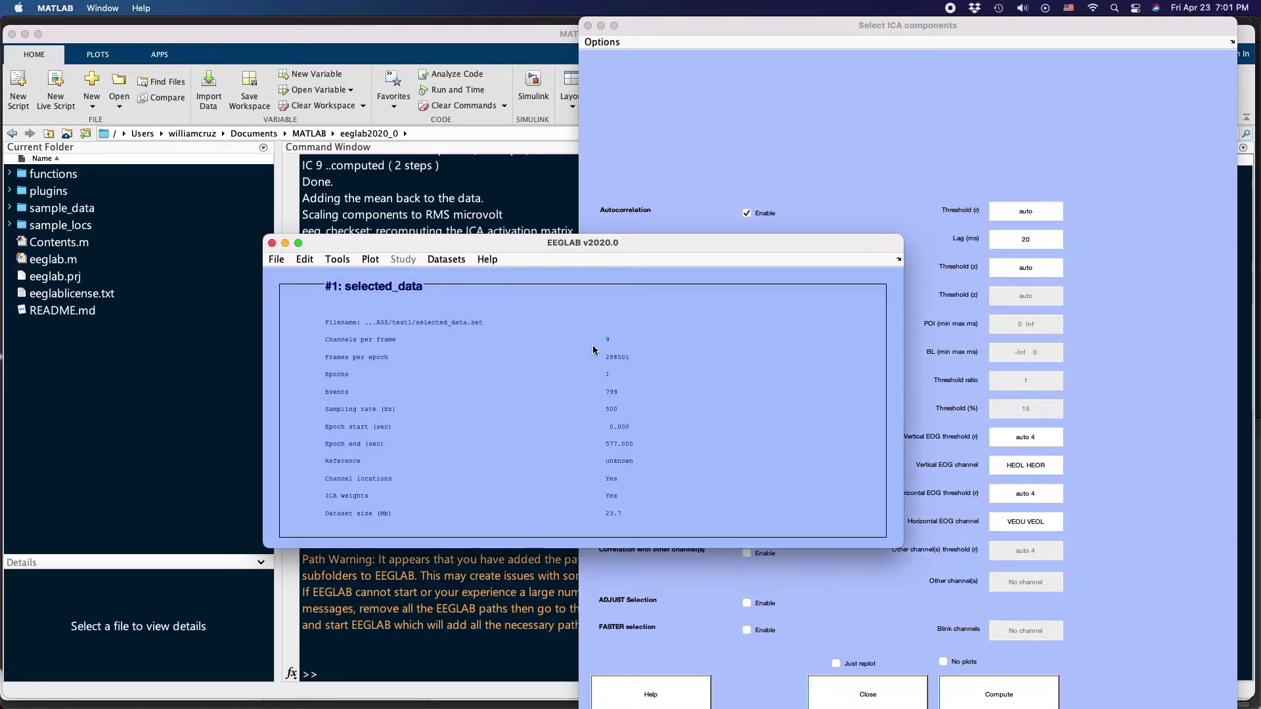
Remove component 9 from selected_data and keep the result as a new dataset named selected_data pruned with ICA.
click(342, 261)
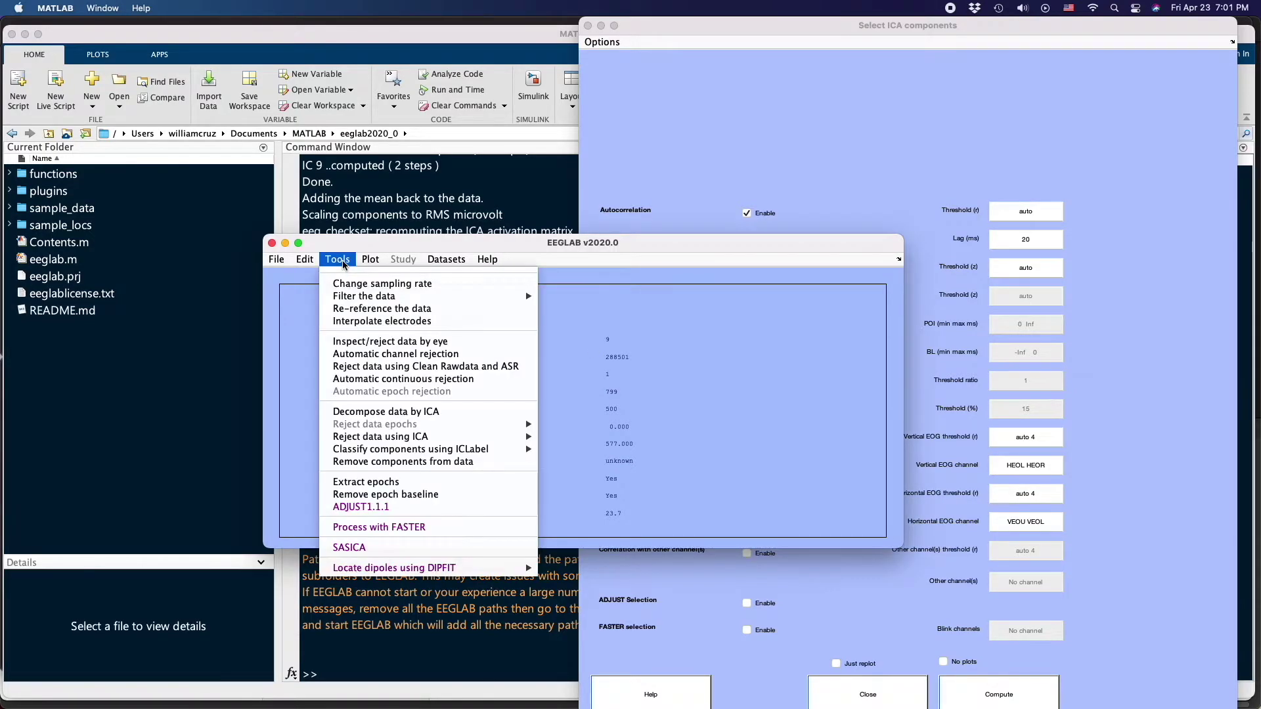
click(417, 461)
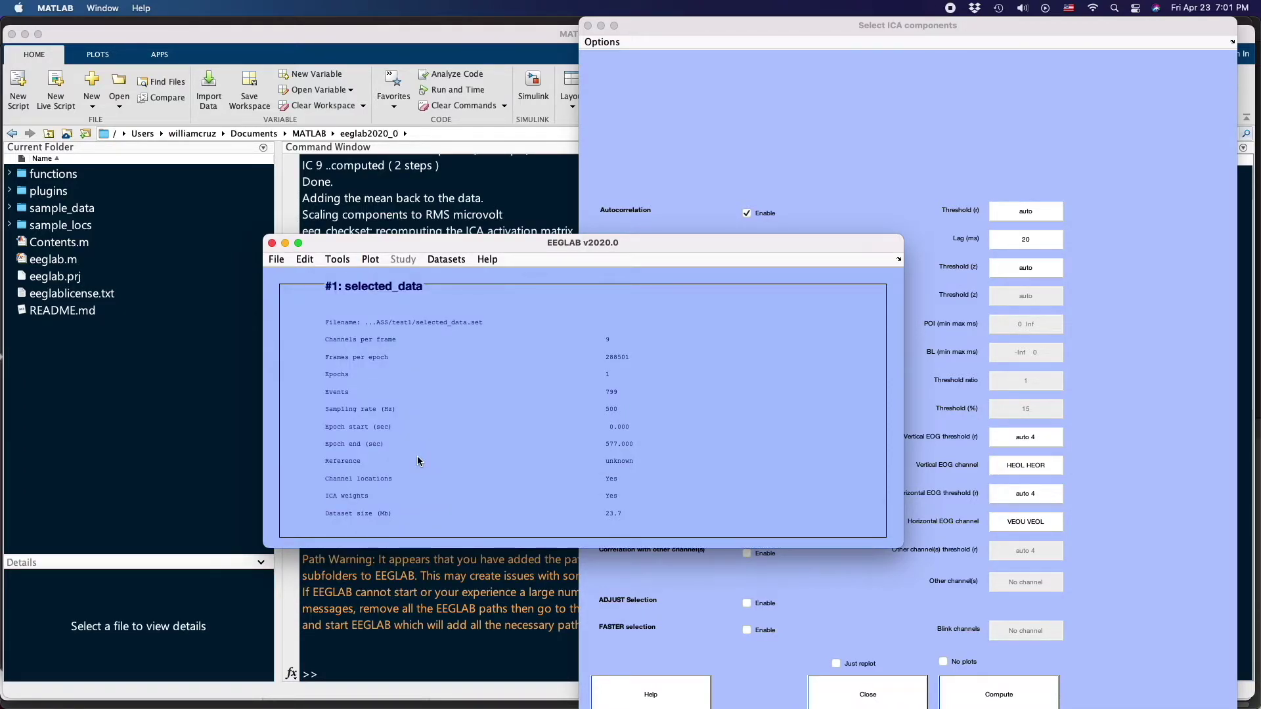
click(336, 260)
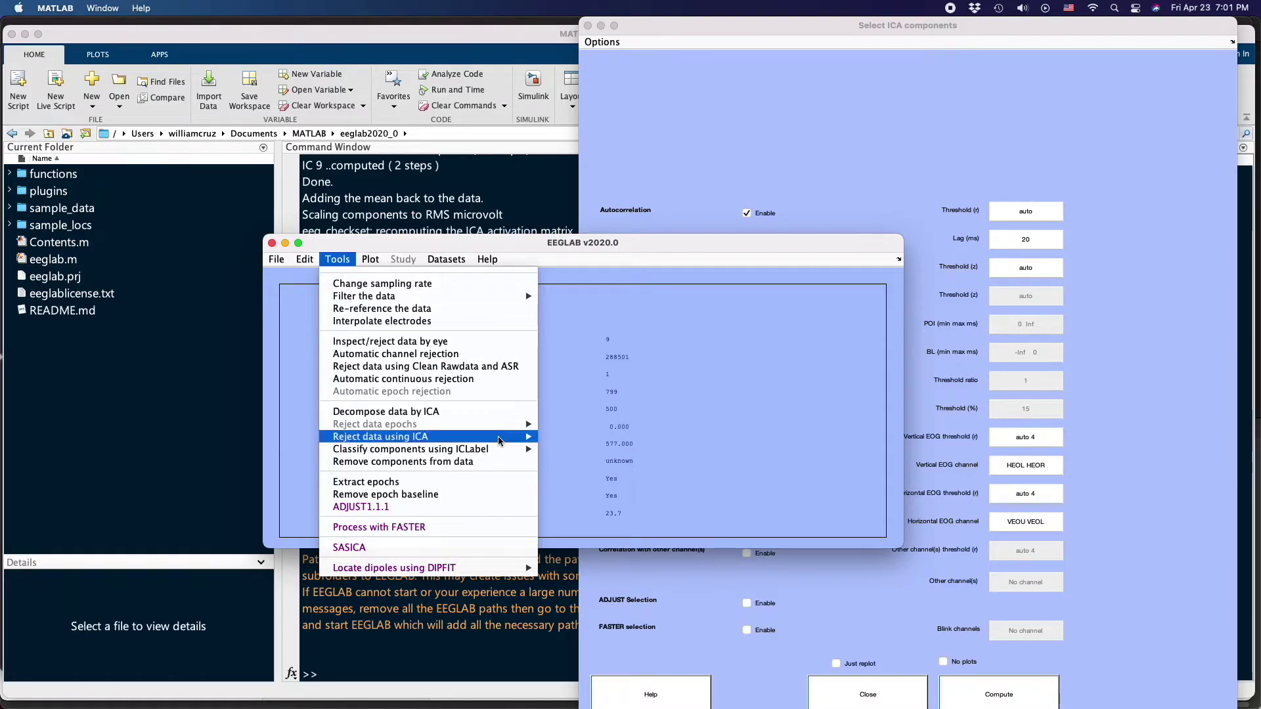
click(463, 462)
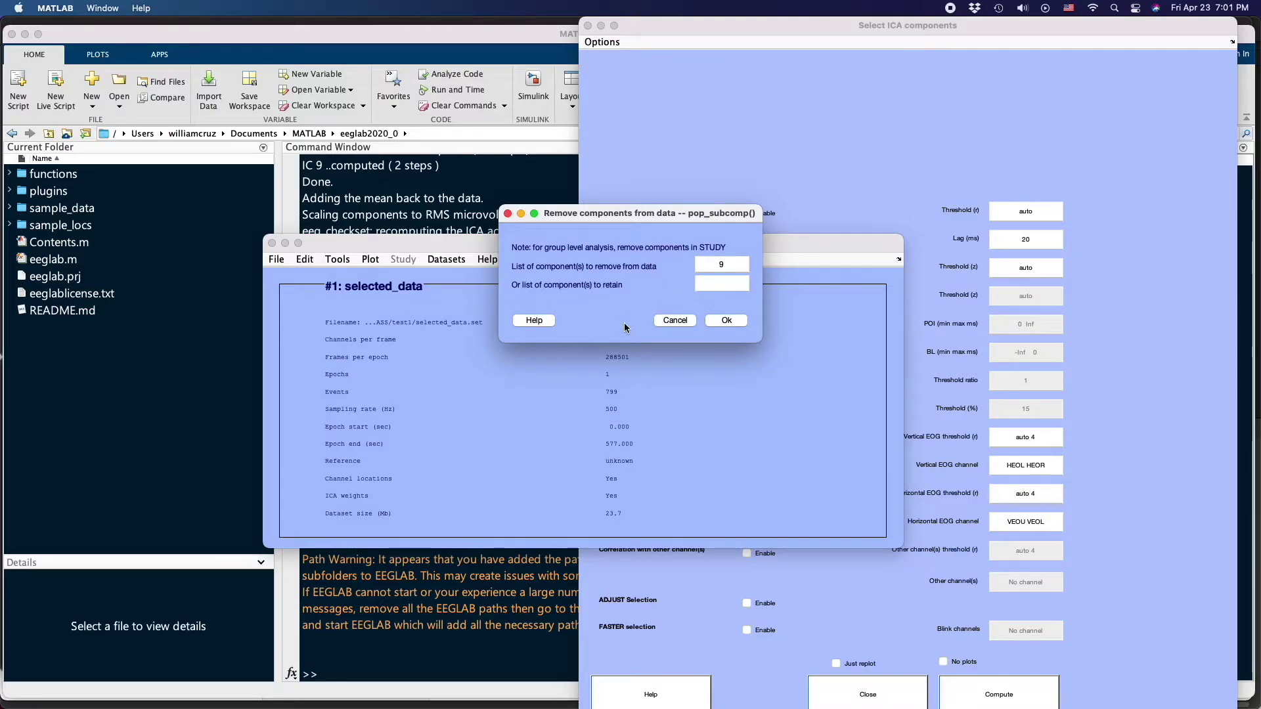
click(727, 321)
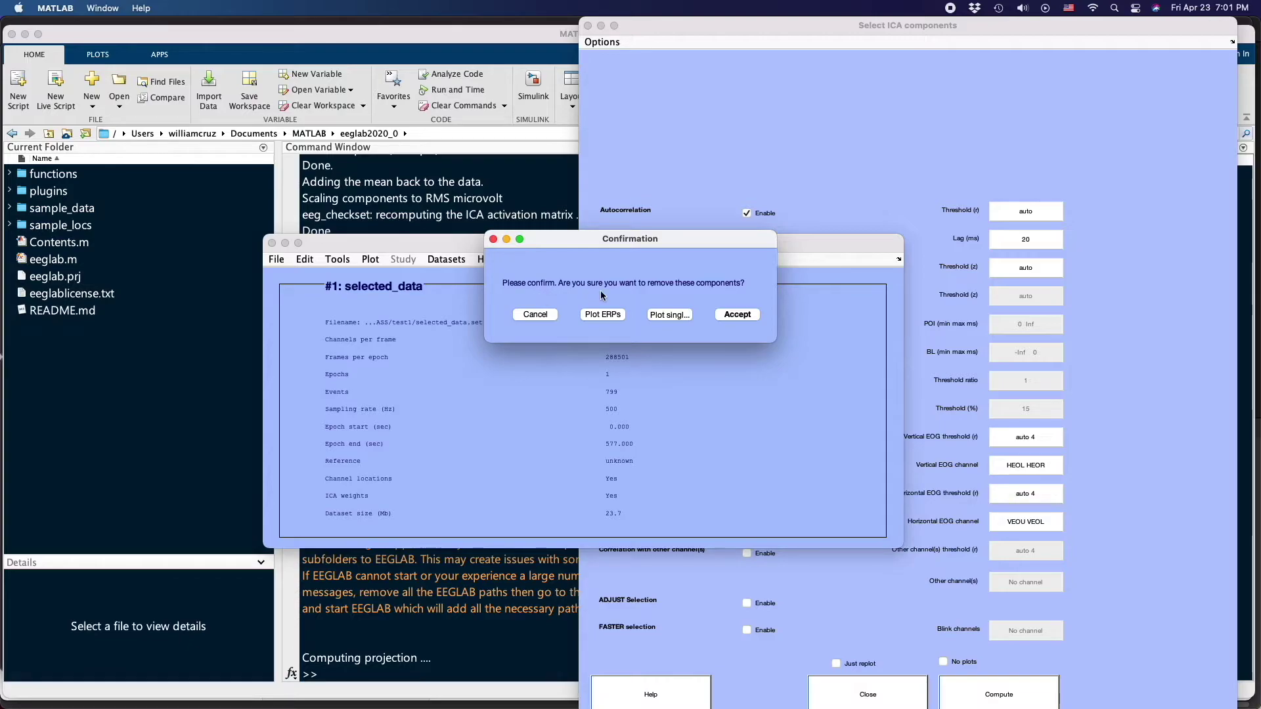
click(737, 315)
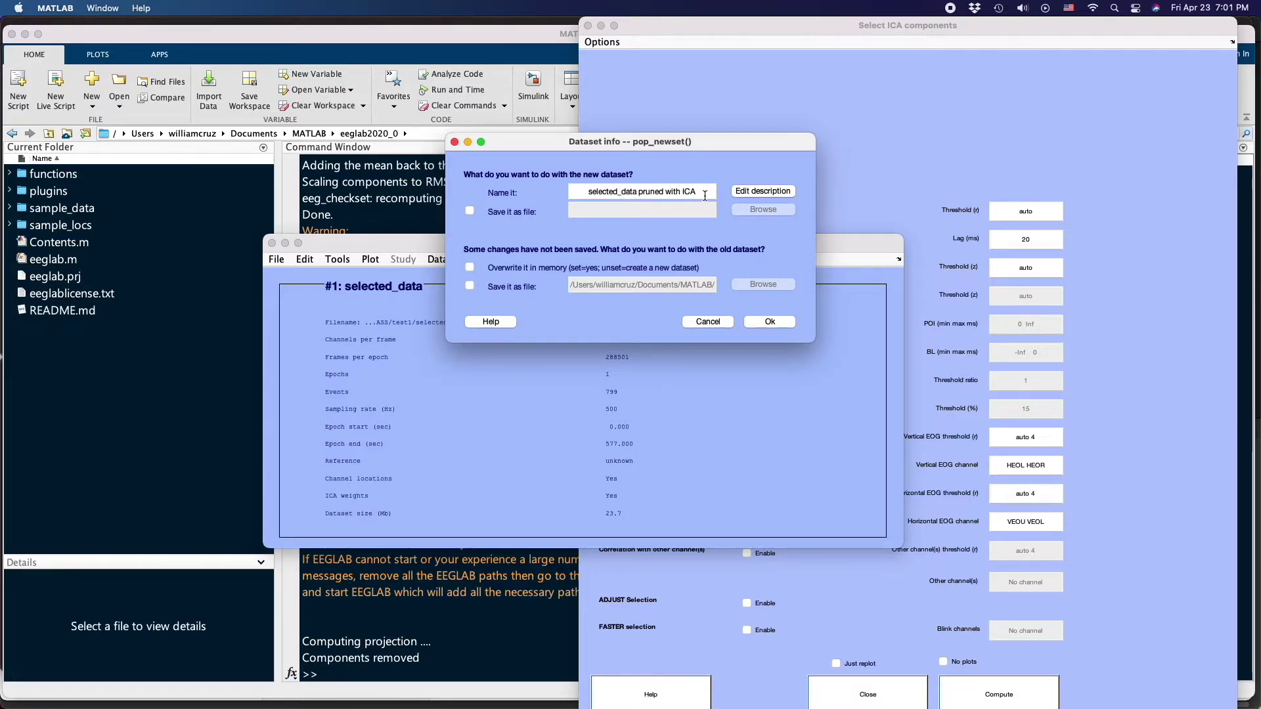
click(773, 322)
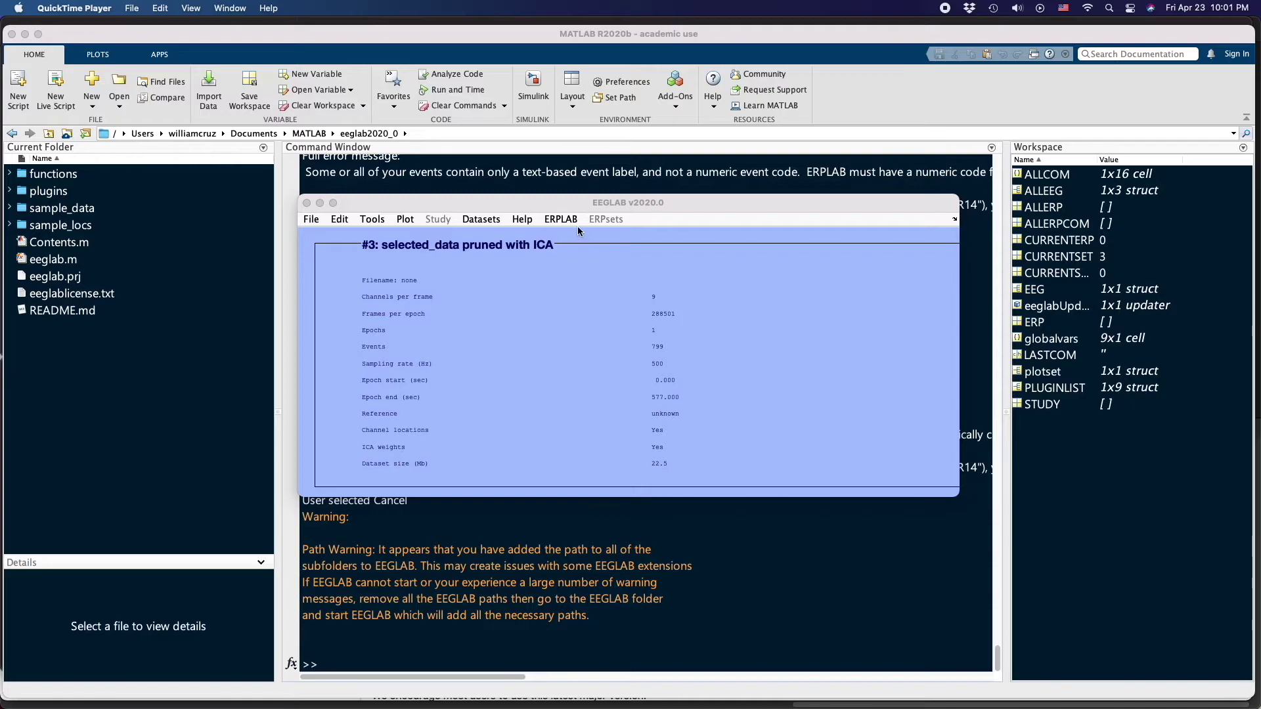
Start creating an EEG EventList for the ICA-pruned dataset with ERPLAB and enable exporting it to a text file.
click(561, 219)
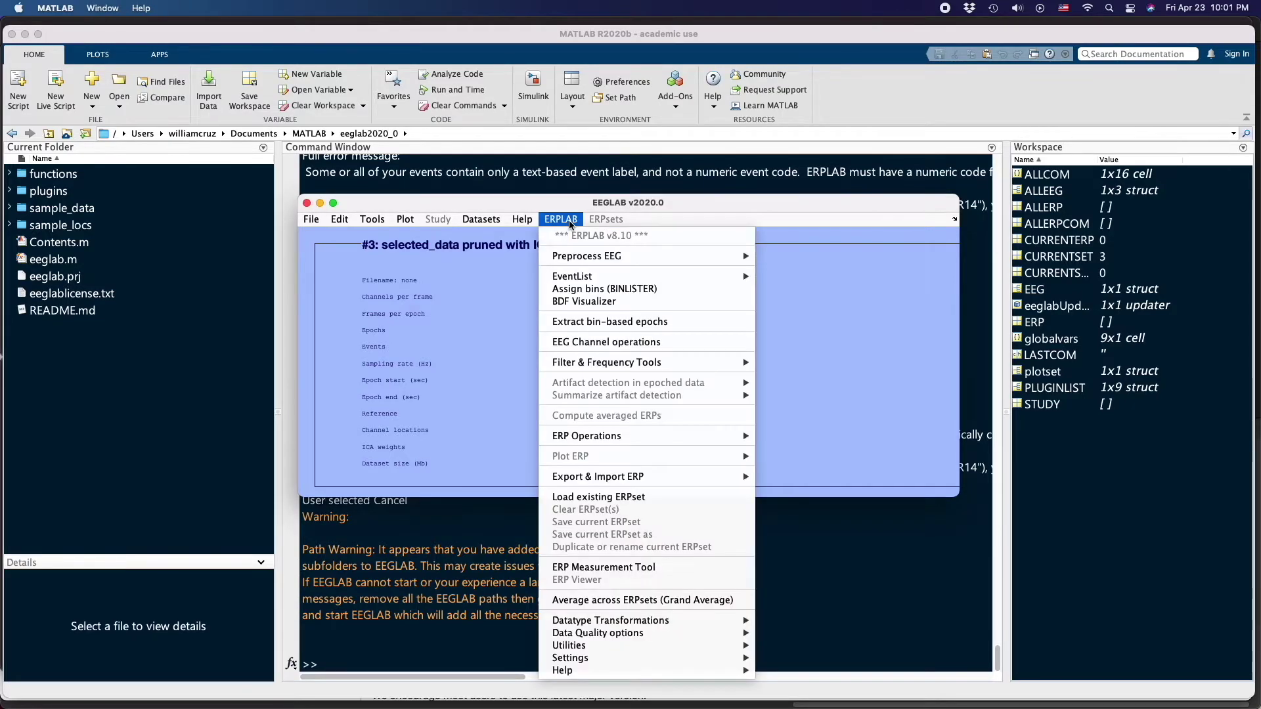
mouse_move(603, 278)
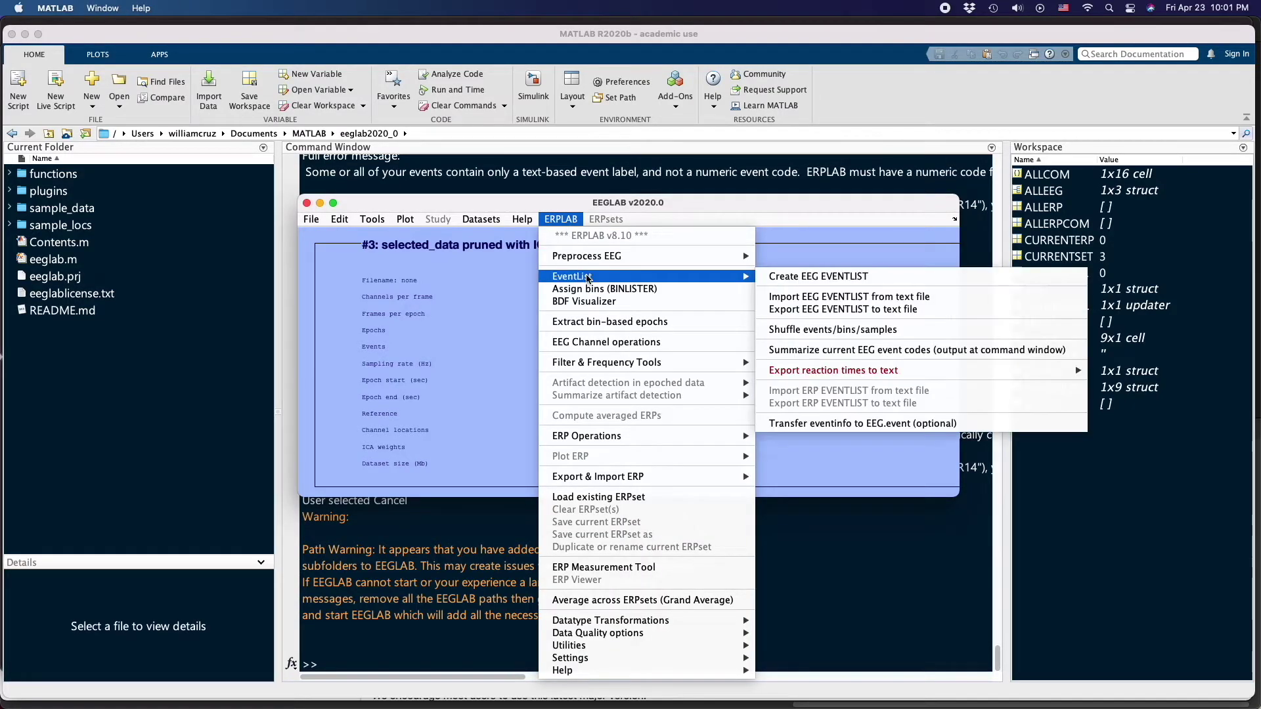
click(794, 277)
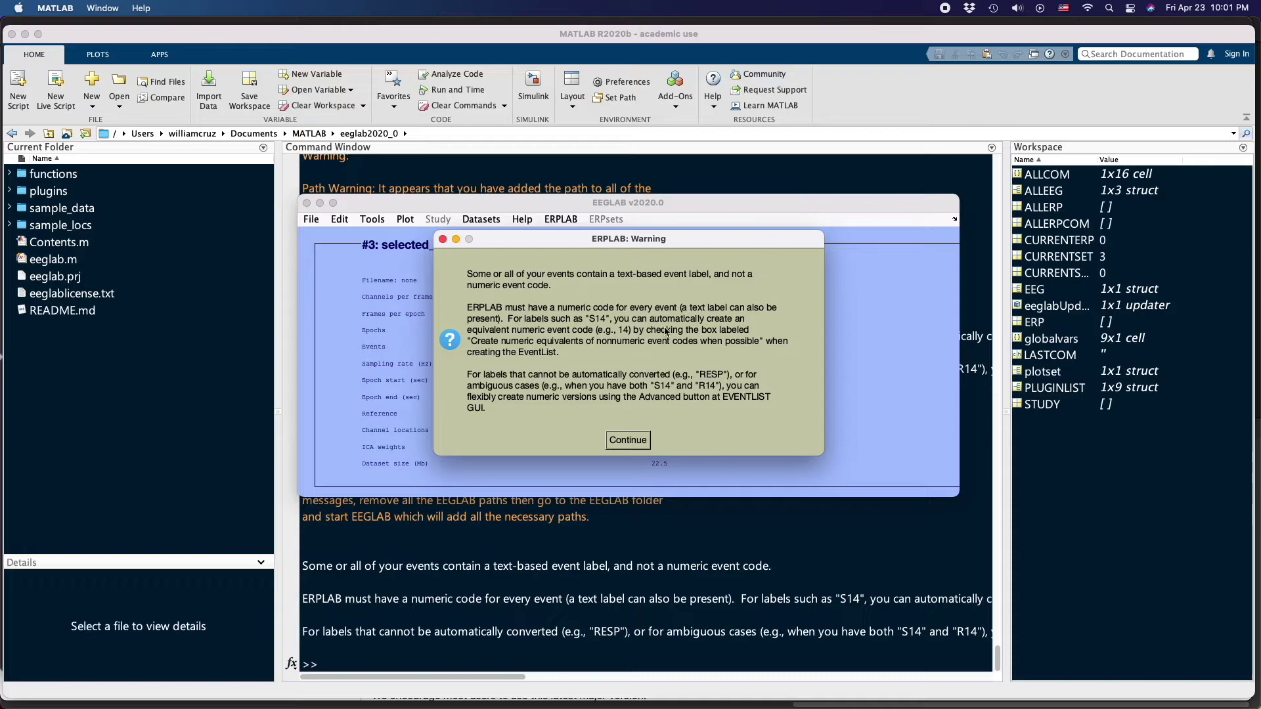
click(626, 441)
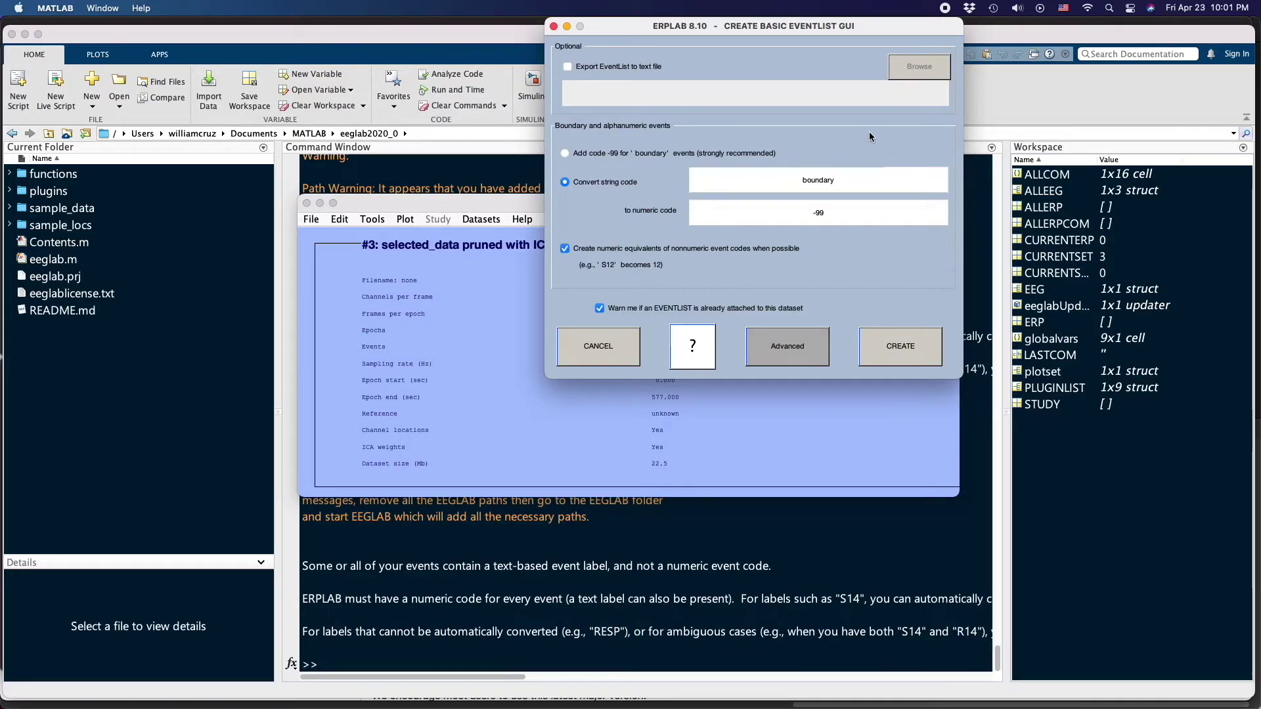
click(568, 67)
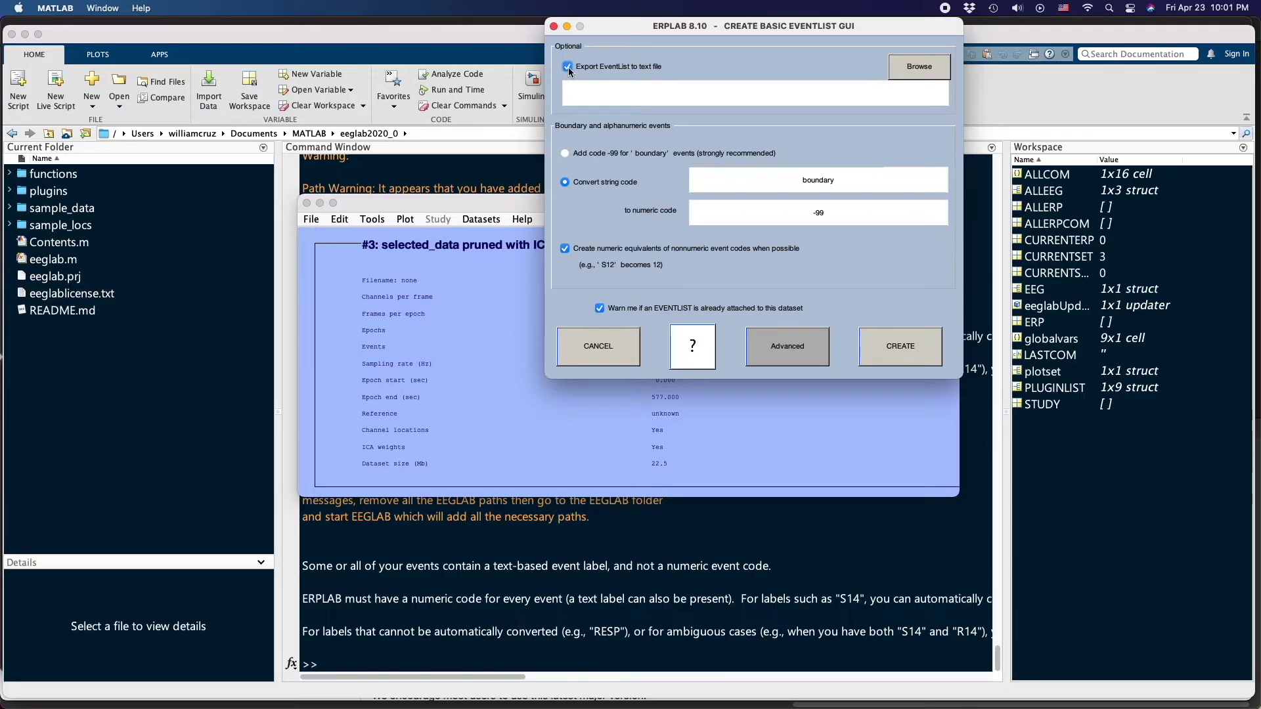
Set the EventList export file to oddball_elist_equation.txt in the 2_CLASS eventlist and binlist folder, replacing the existing file.
click(920, 66)
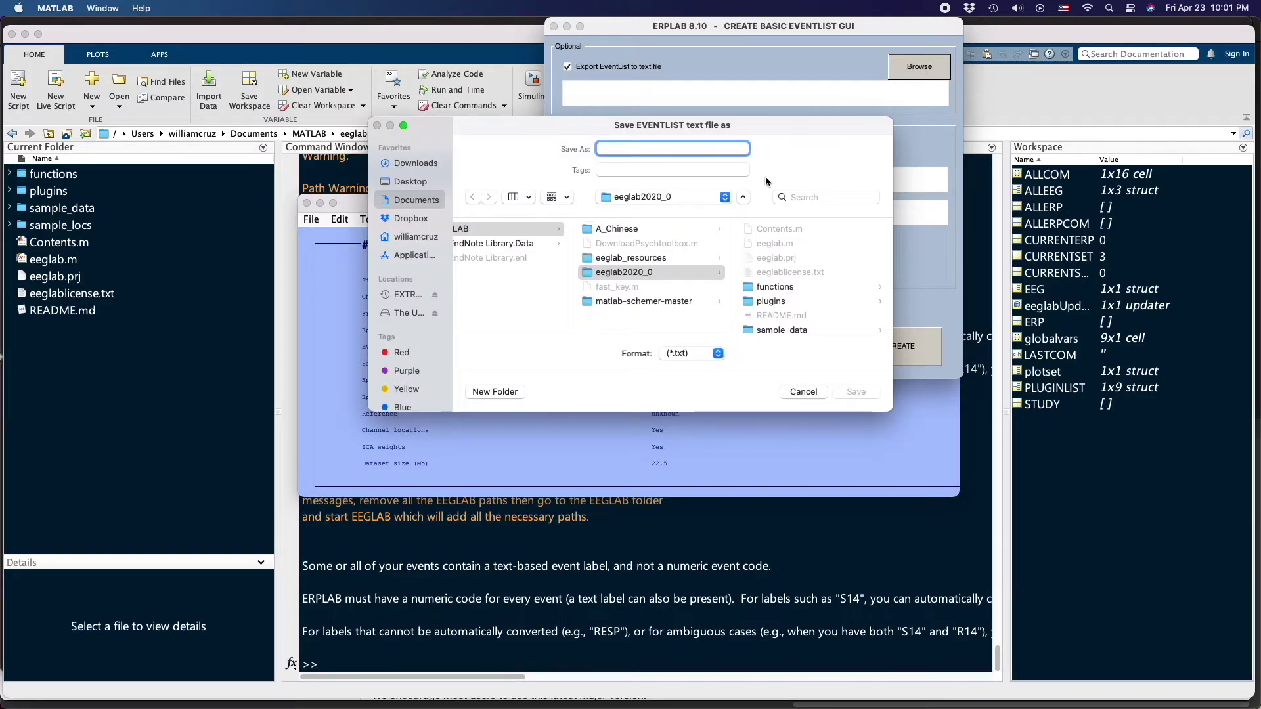
click(668, 265)
click(777, 246)
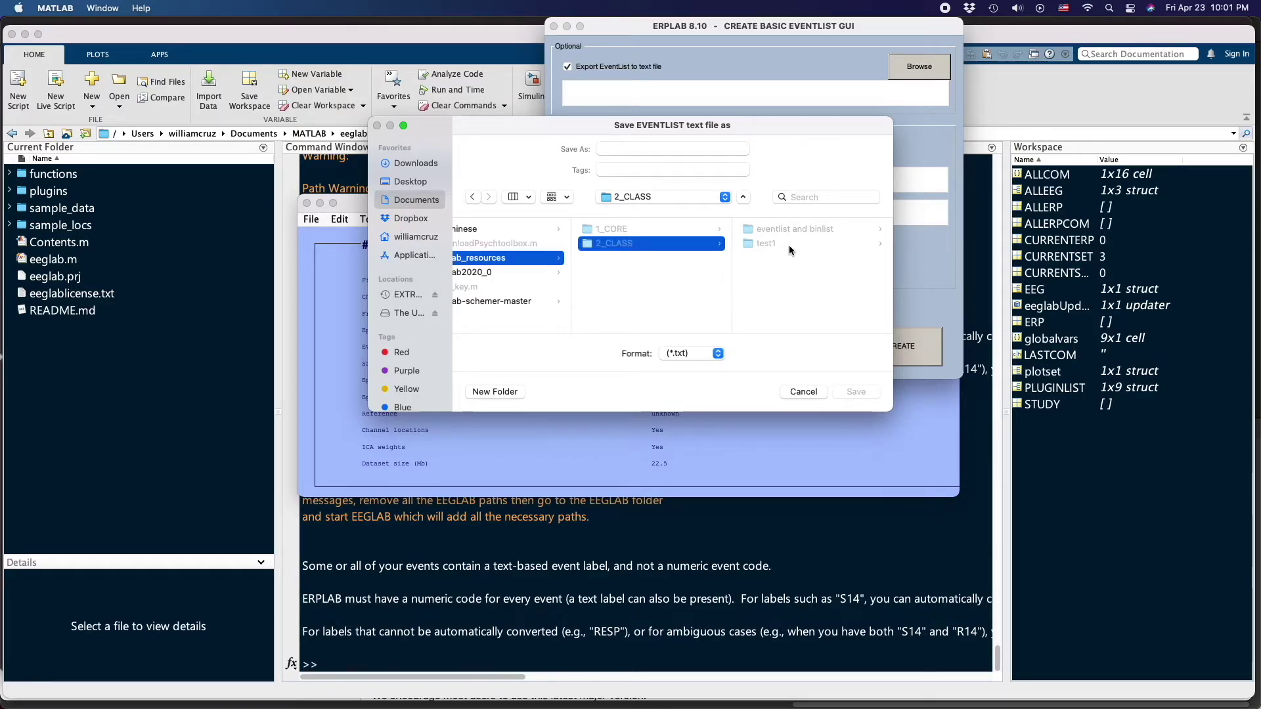
click(794, 231)
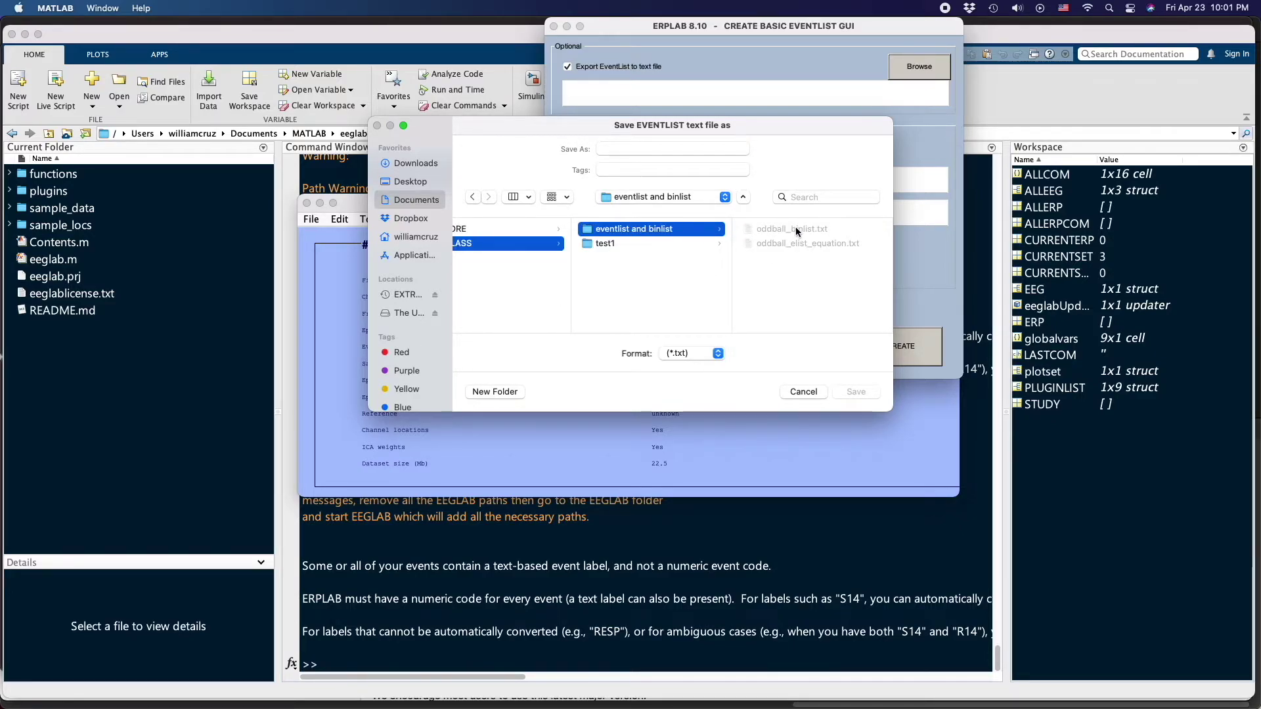
click(793, 243)
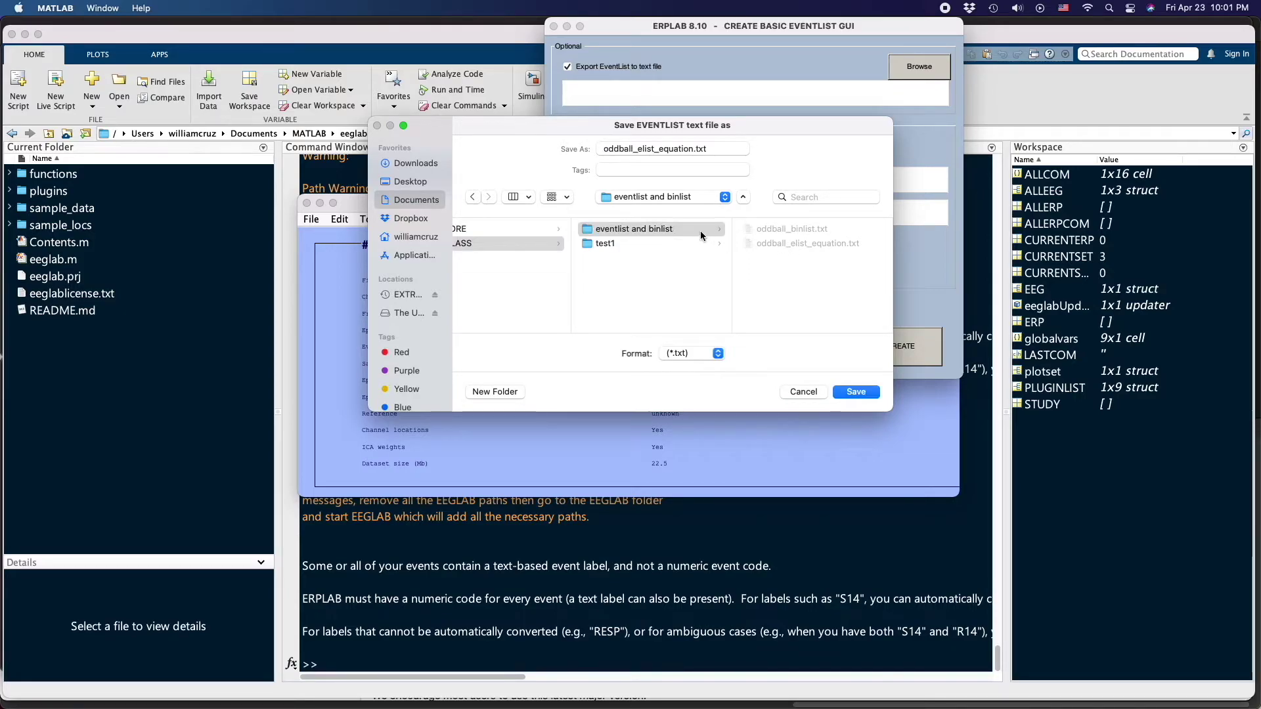
click(784, 230)
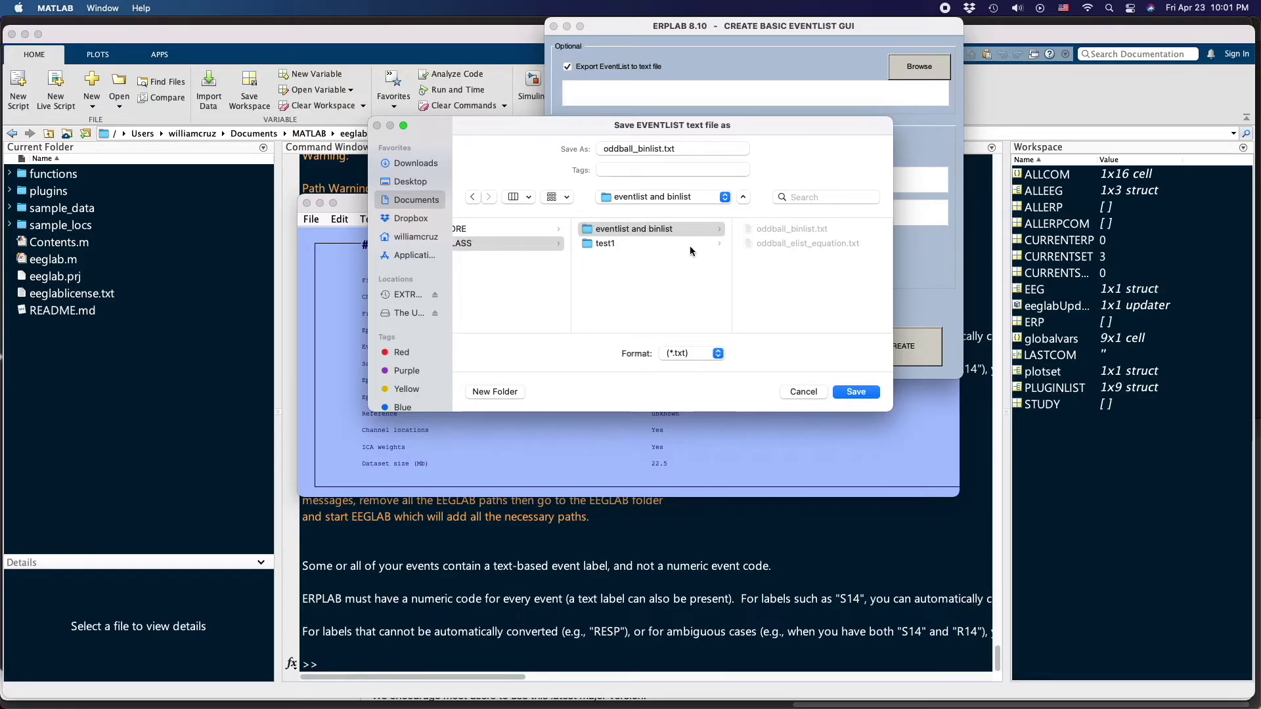
click(690, 244)
scroll(791, 289, down, 2)
scroll(789, 294, up, 2)
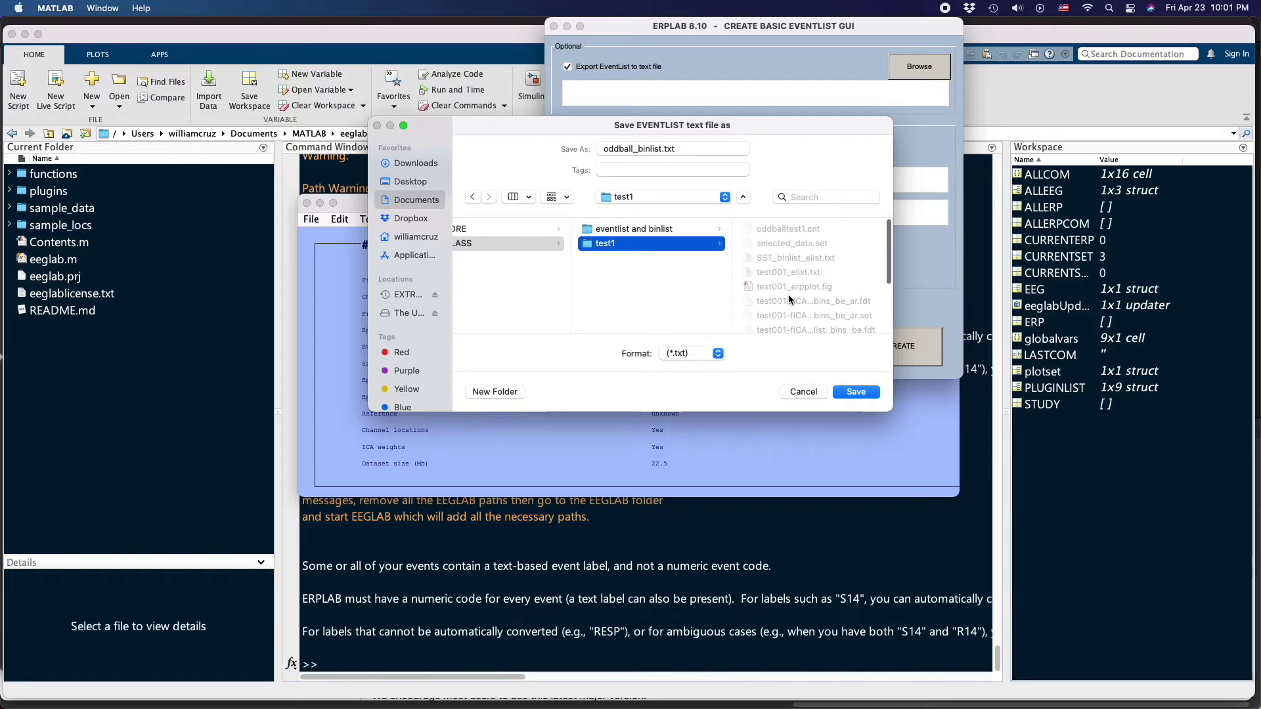
click(657, 228)
click(797, 243)
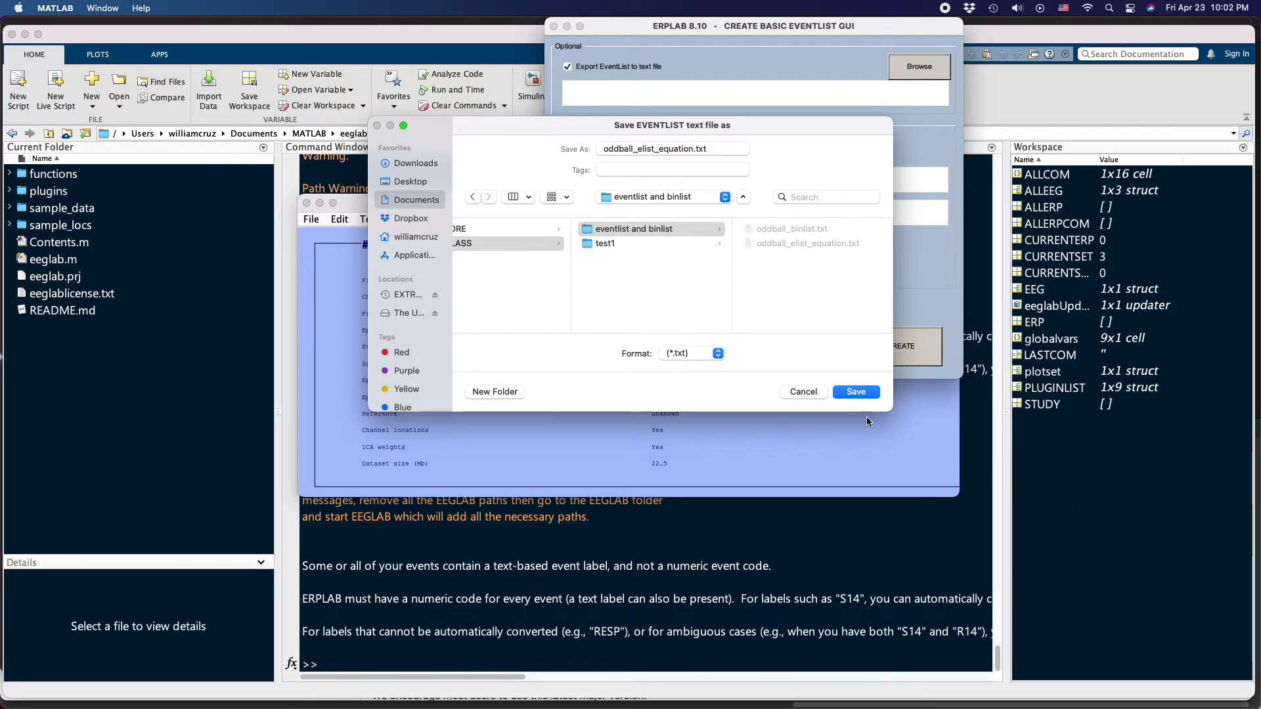
click(856, 392)
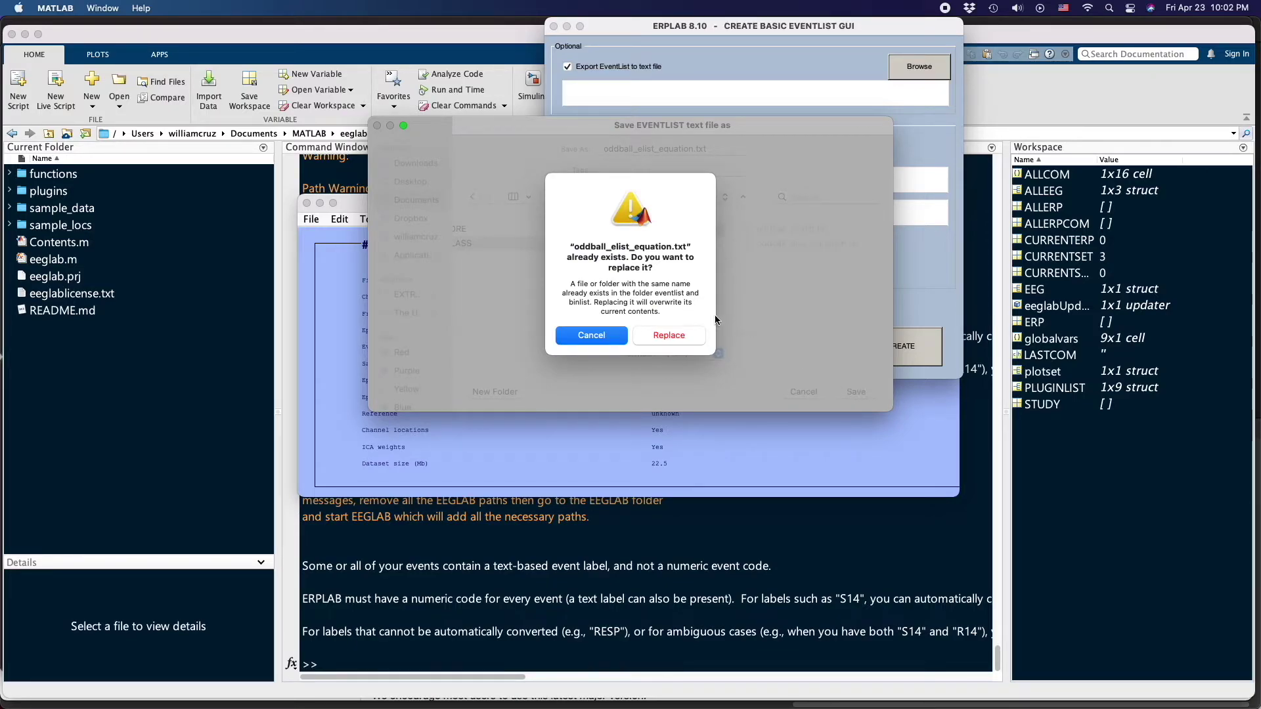
click(672, 335)
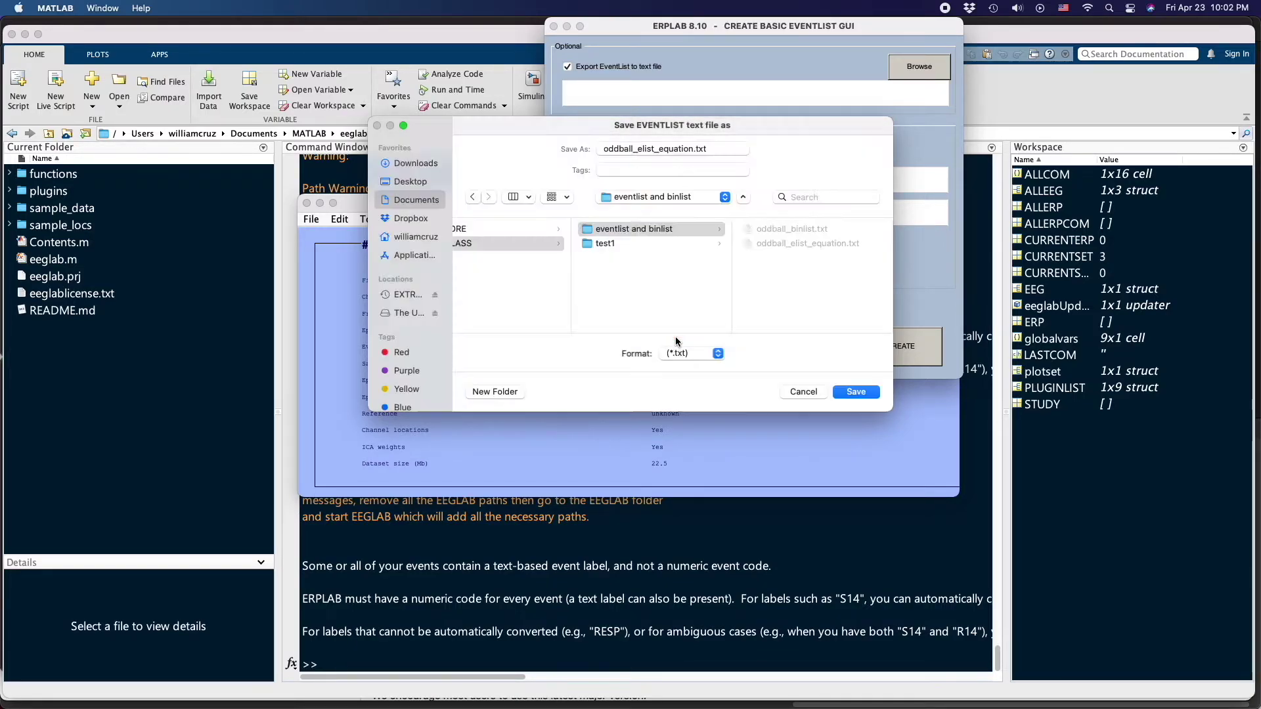
Create the EventList and keep the result as a new dataset named selected_data pruned with ICA_elist.
click(905, 346)
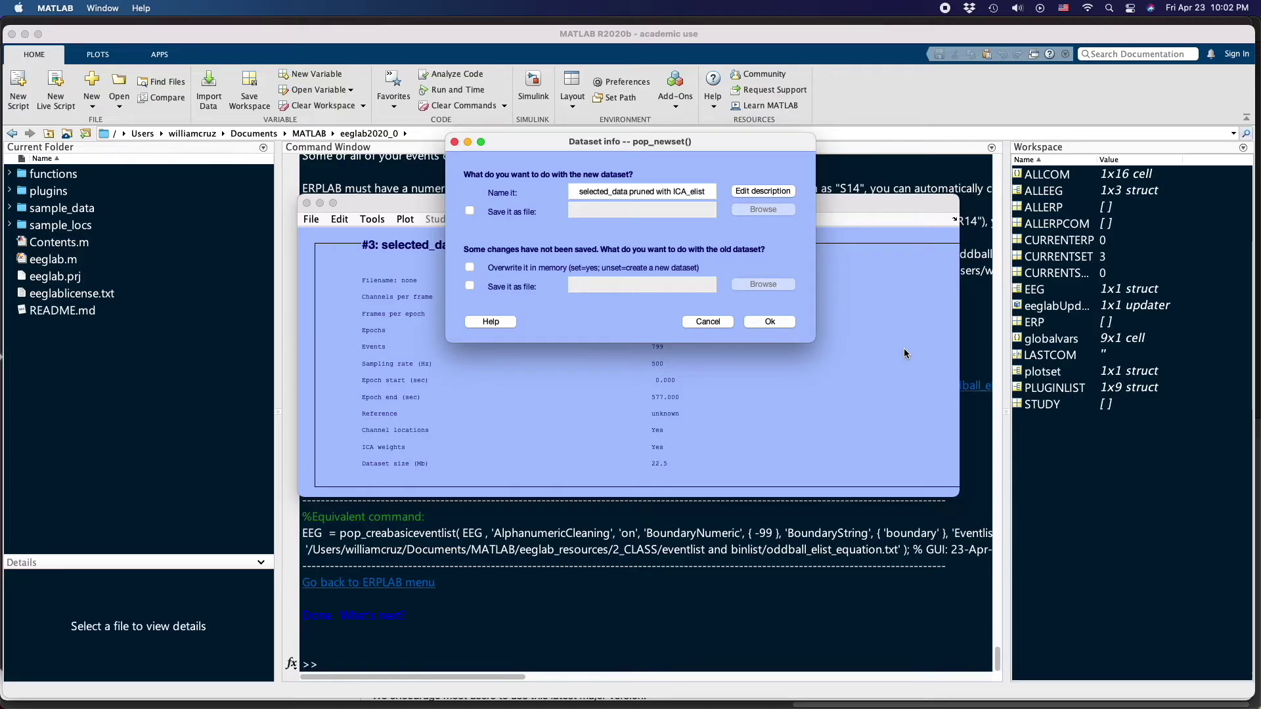
click(770, 323)
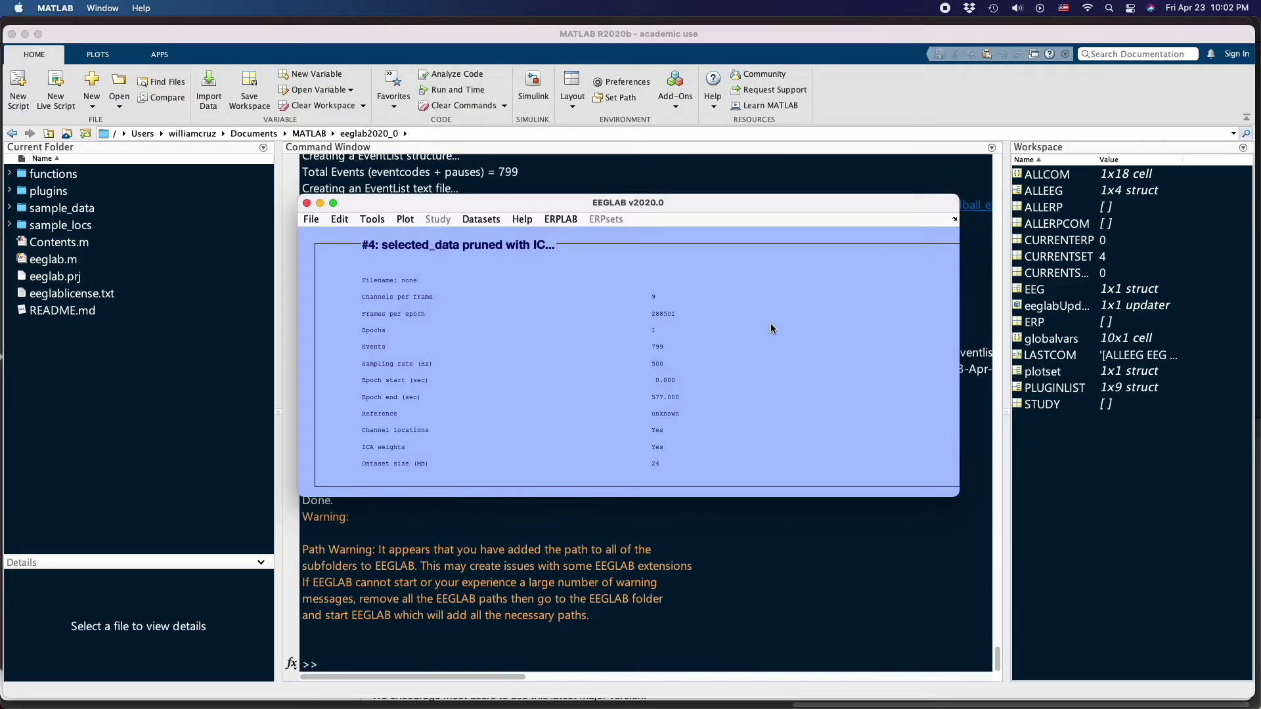
drag(719, 198, 796, 220)
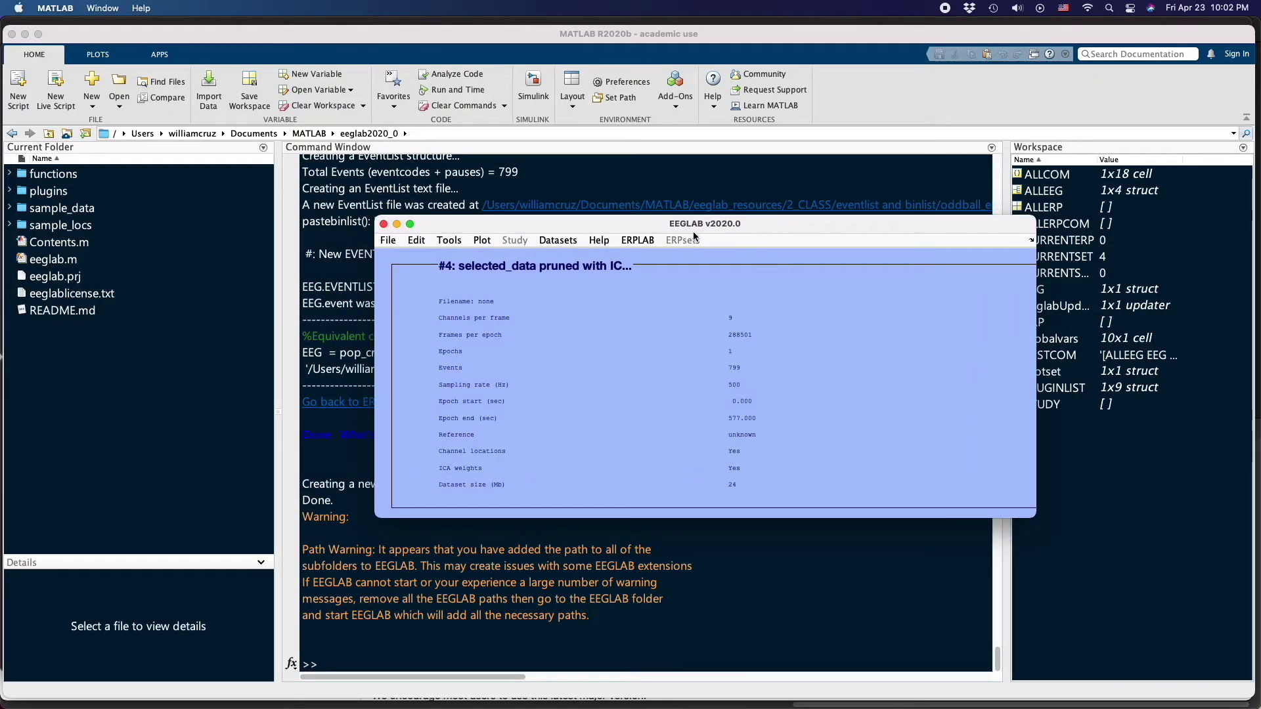
Open BINLISTER for the EventList dataset and load oddball_binlist.txt from the eventlist and binlist folder as the bin descriptor file.
click(643, 241)
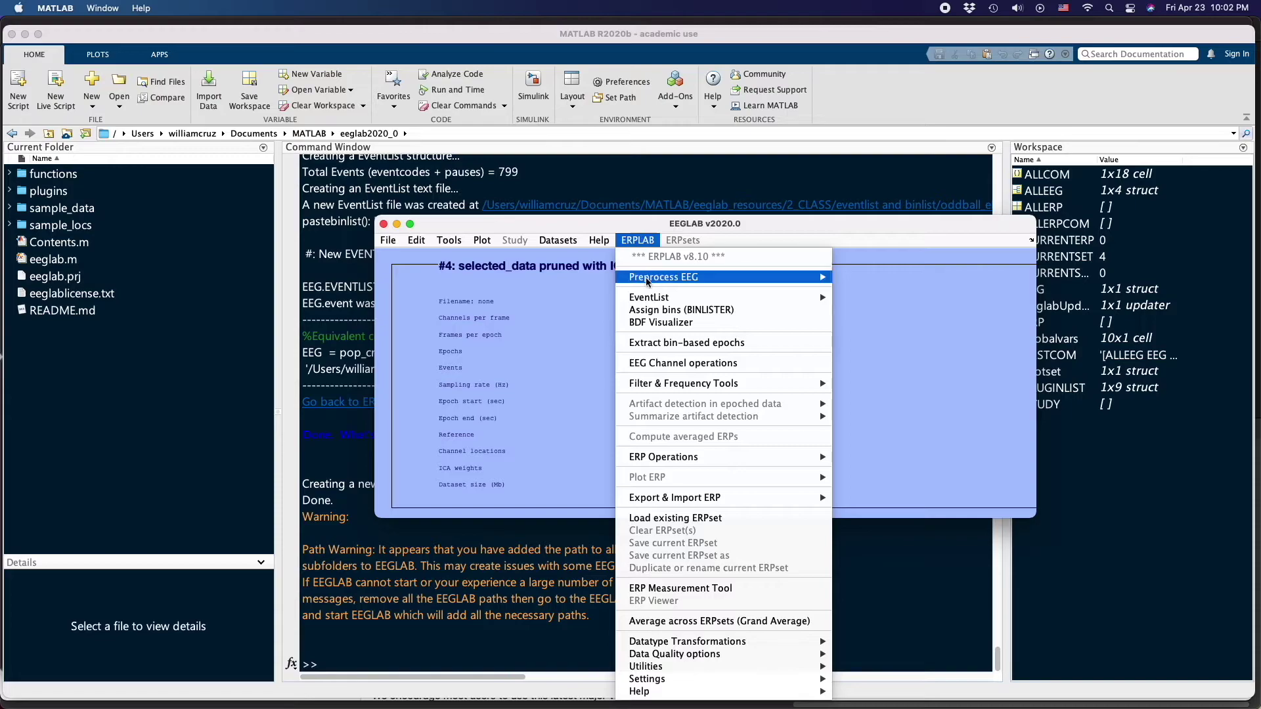
mouse_move(680, 300)
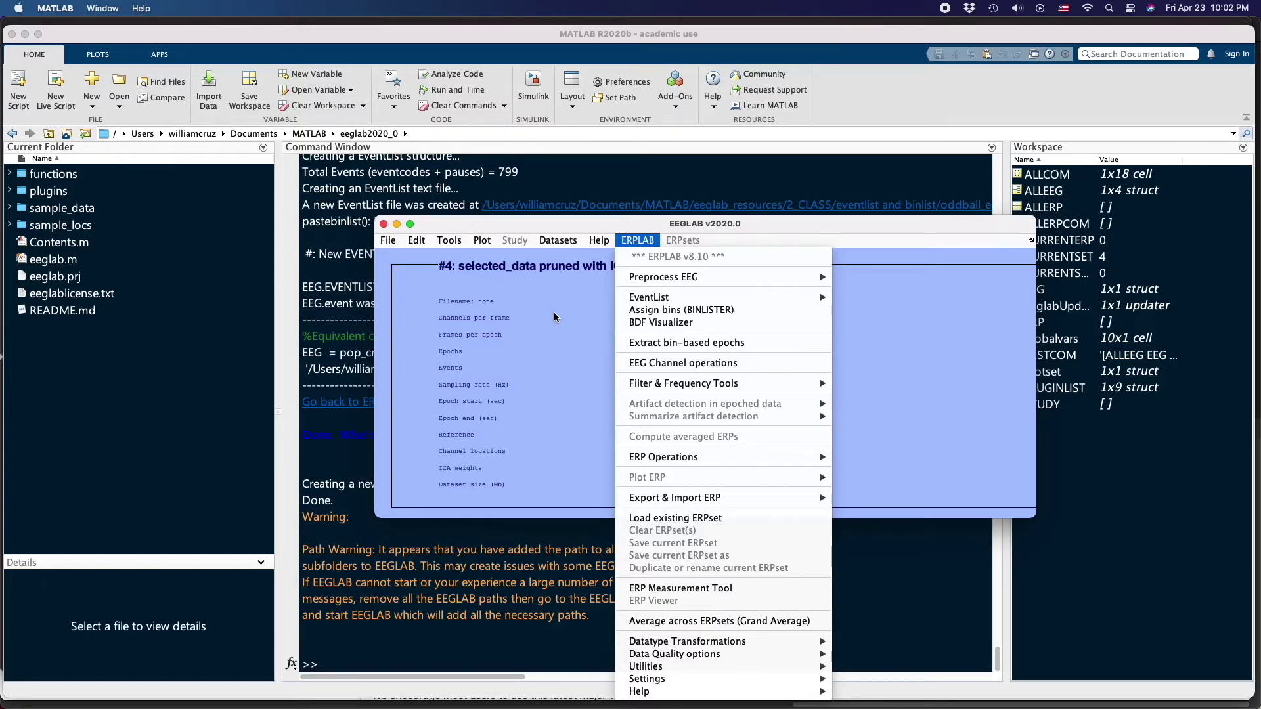
click(713, 310)
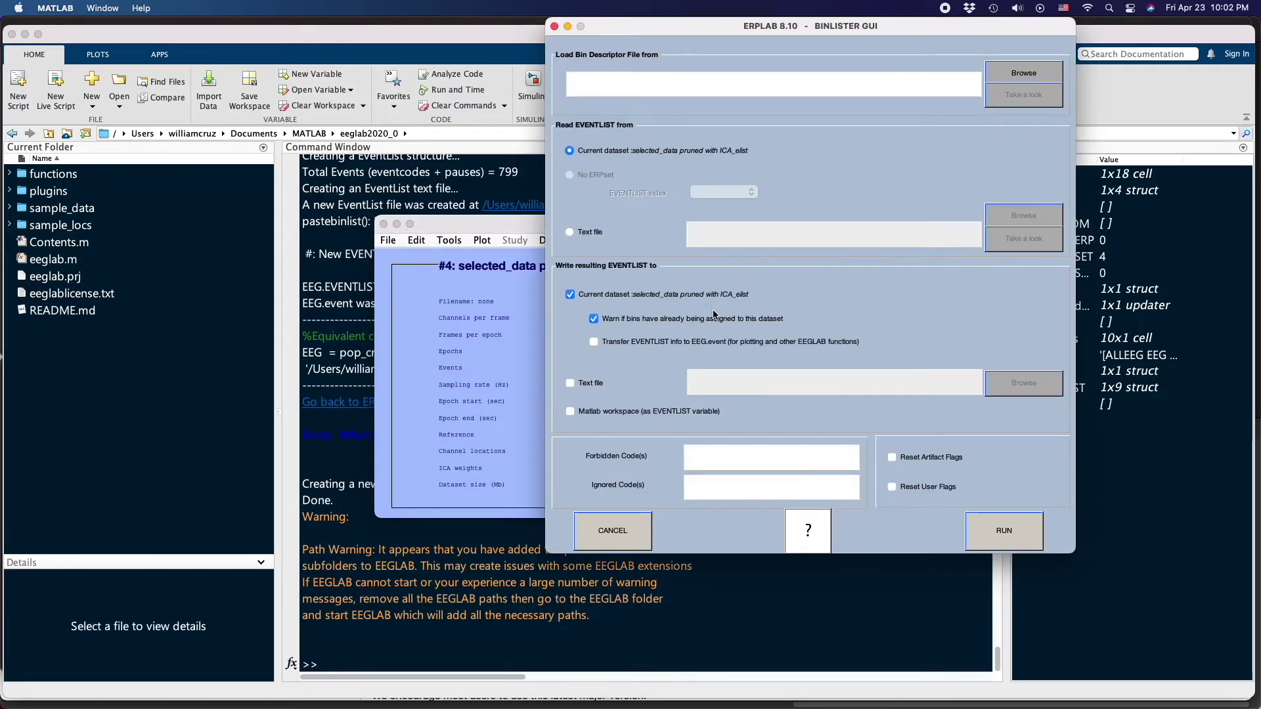
click(1031, 75)
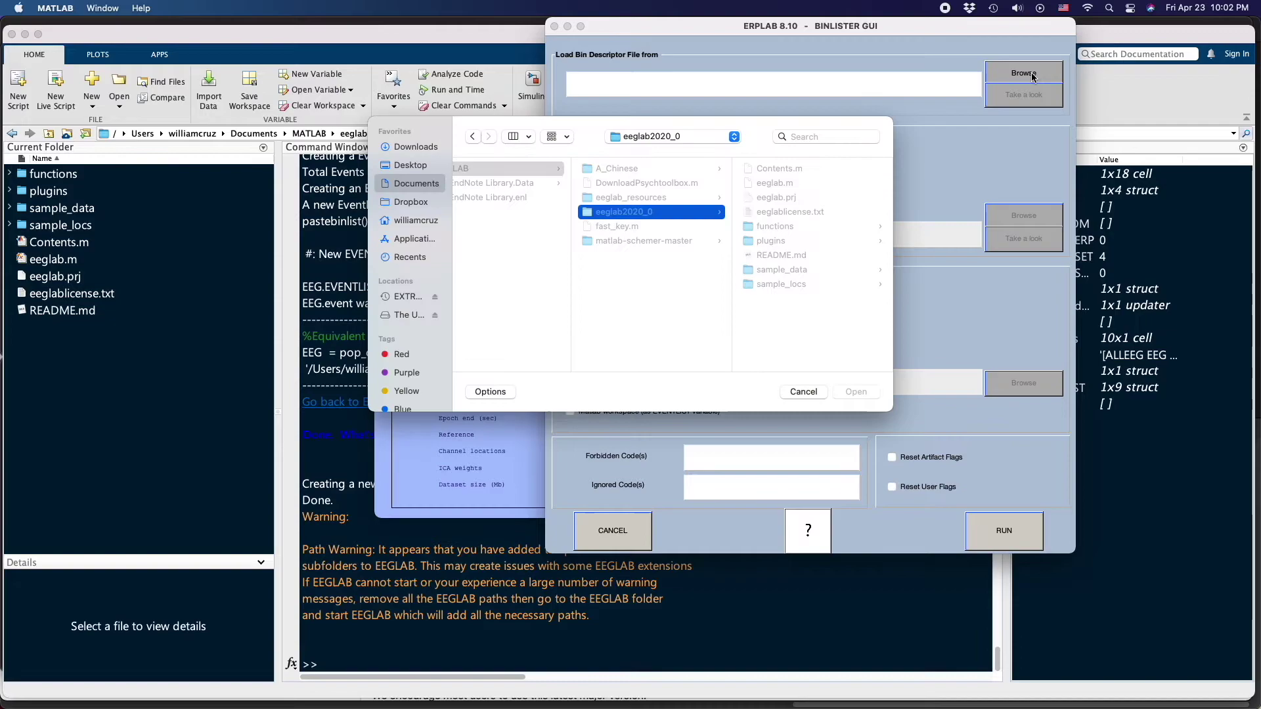
click(658, 197)
click(798, 182)
click(796, 169)
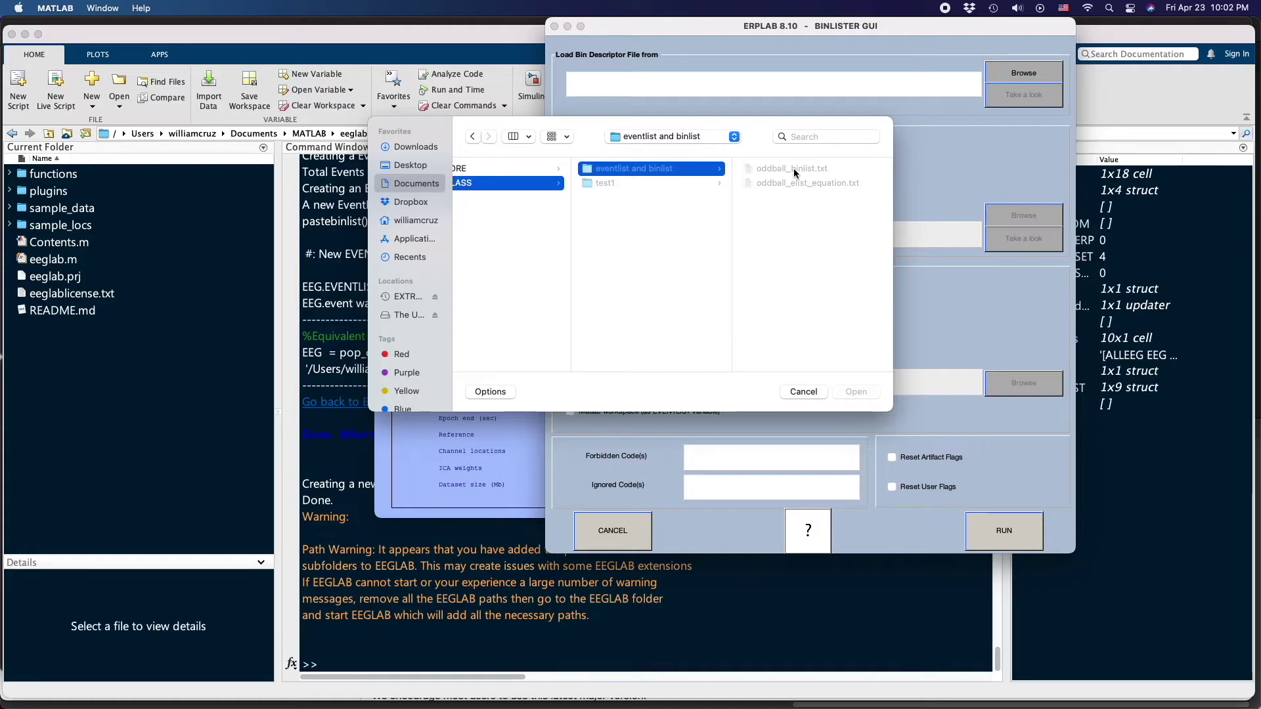
click(793, 169)
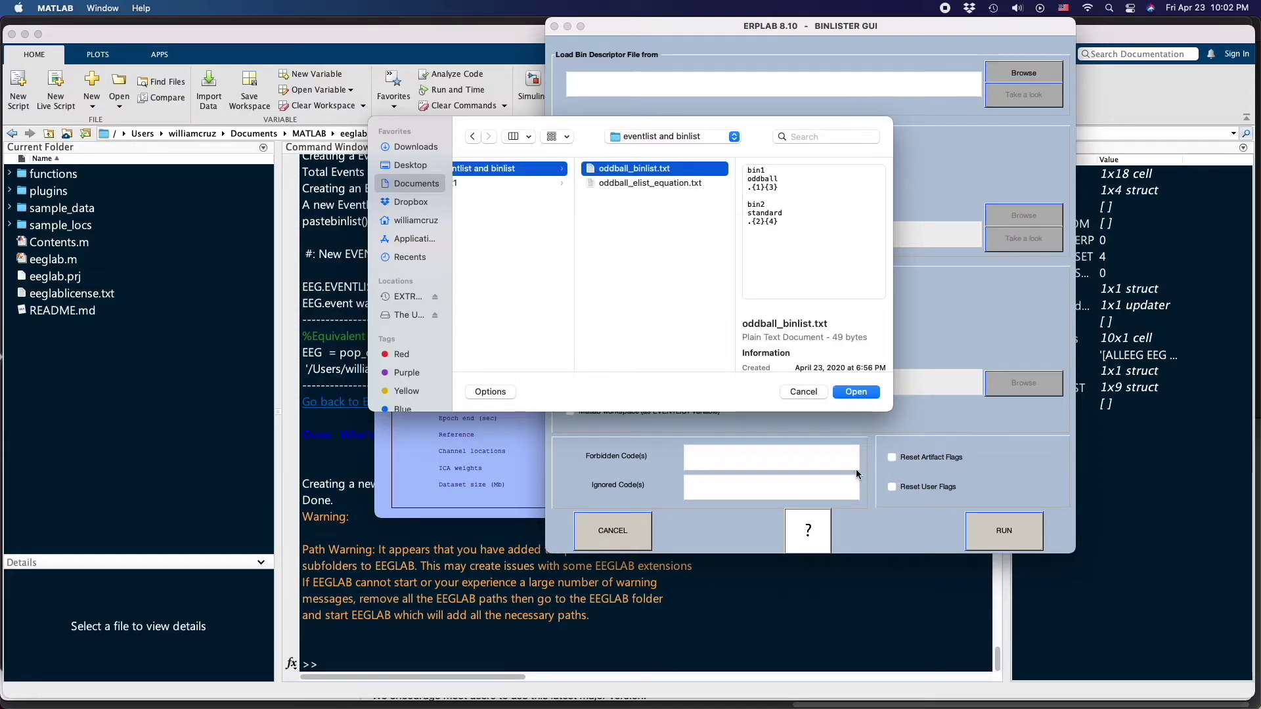
click(856, 392)
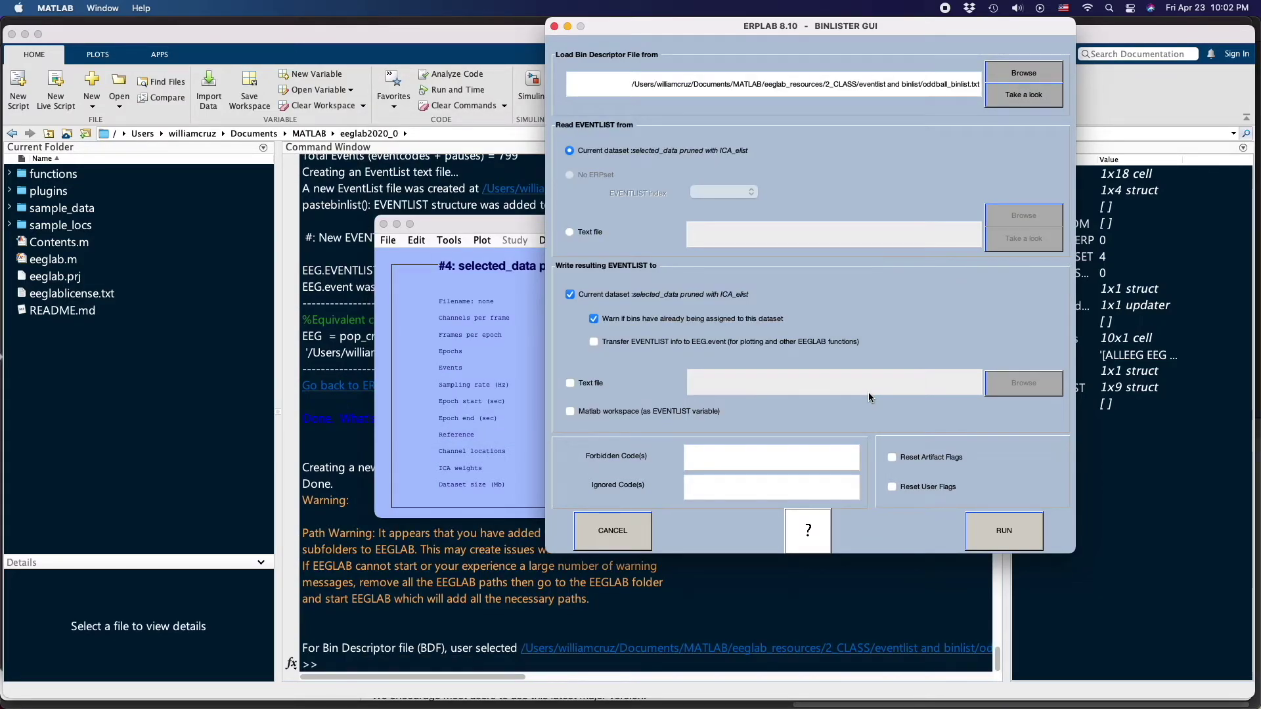
Run the bin assignment and keep the result as a new dataset named selected_data pruned with ICA_elist_bins.
click(995, 529)
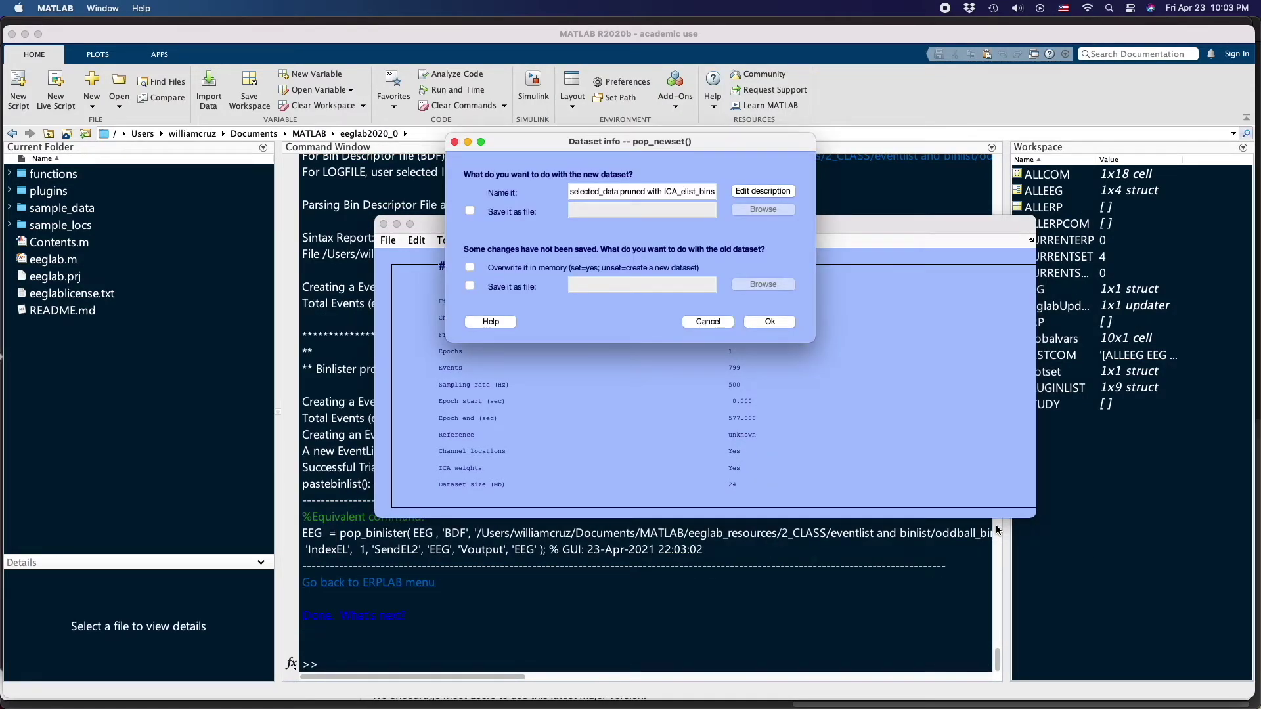
drag(691, 139, 671, 261)
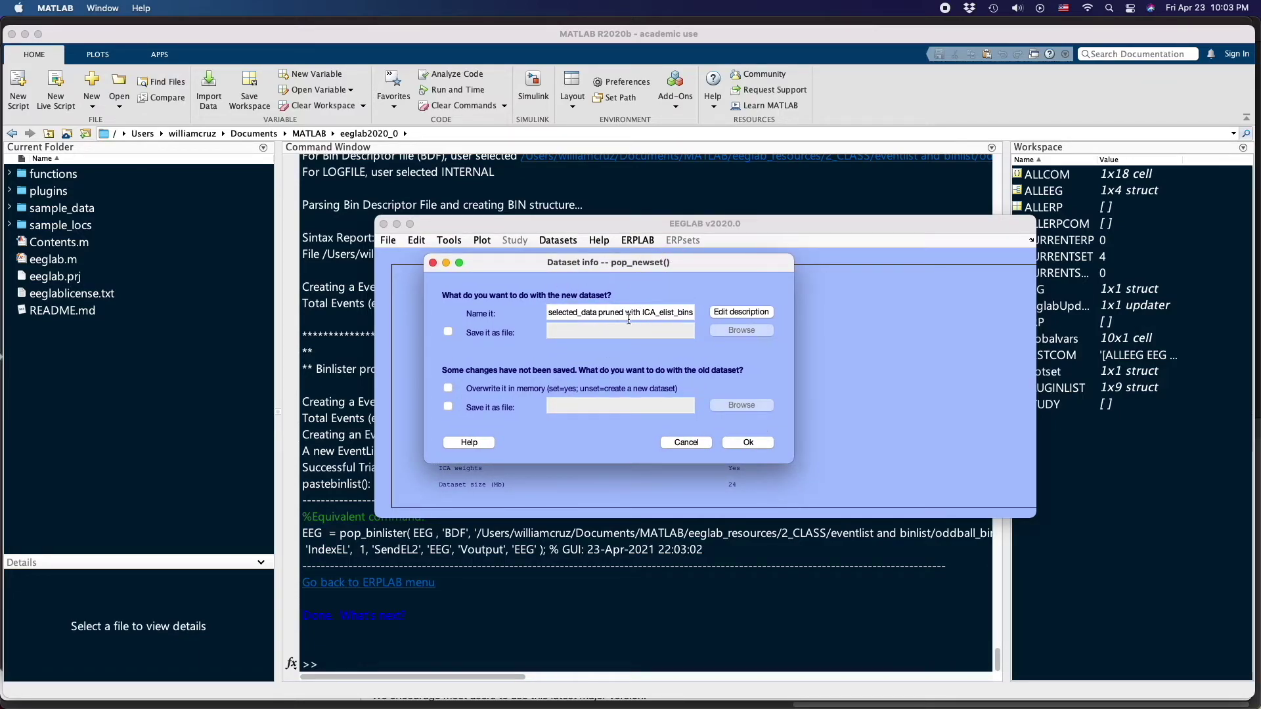
click(749, 442)
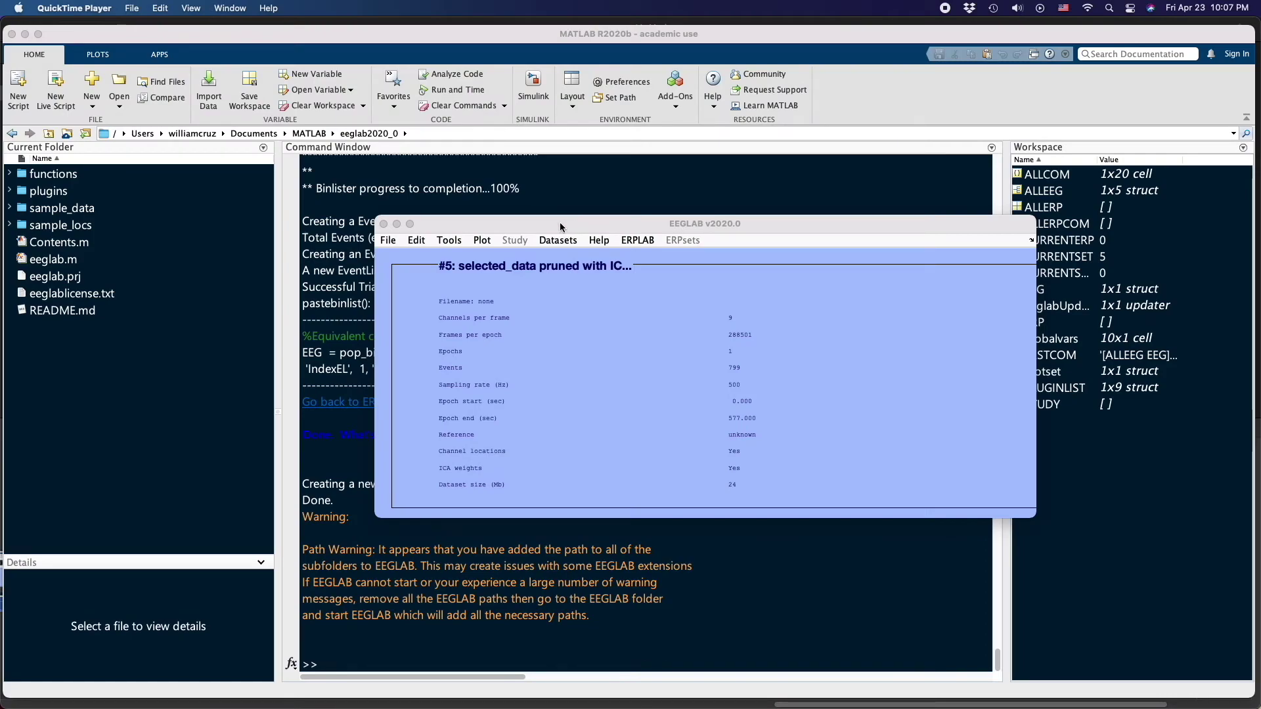
Extract bin-based epochs from -200 to 800 ms with pre-stimulus baseline correction and keep the result as a new dataset.
click(645, 241)
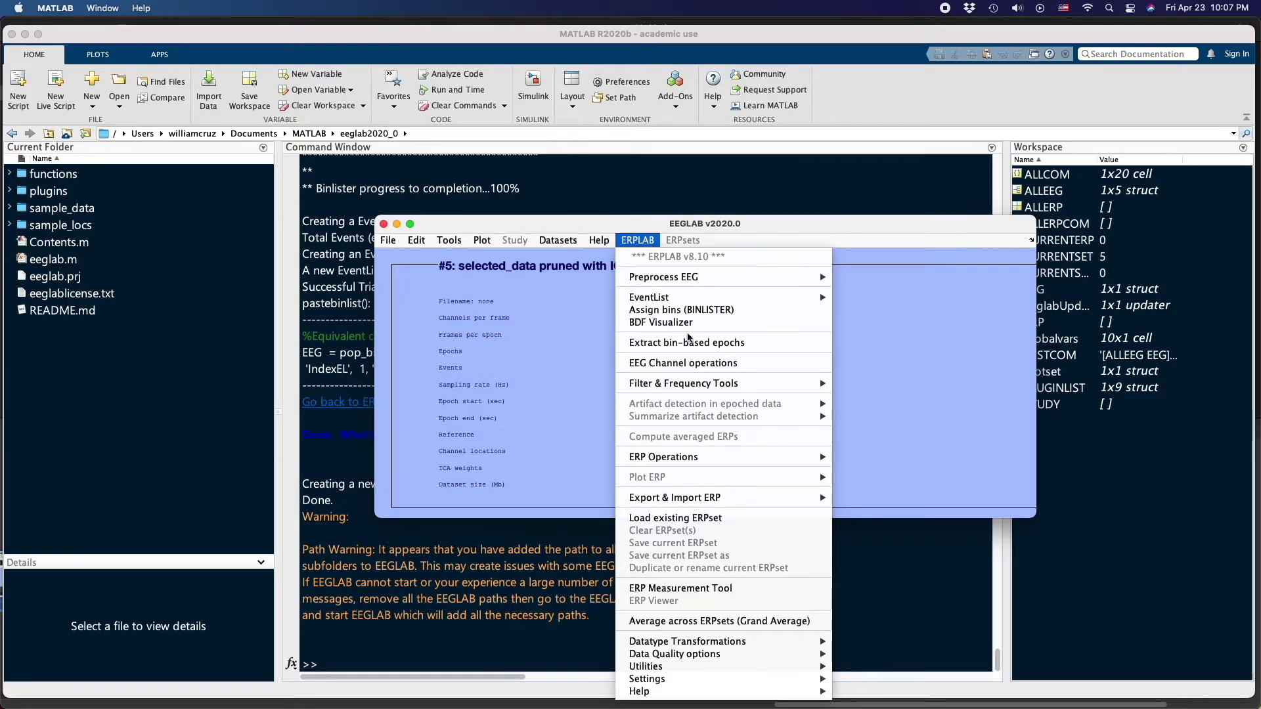
click(762, 343)
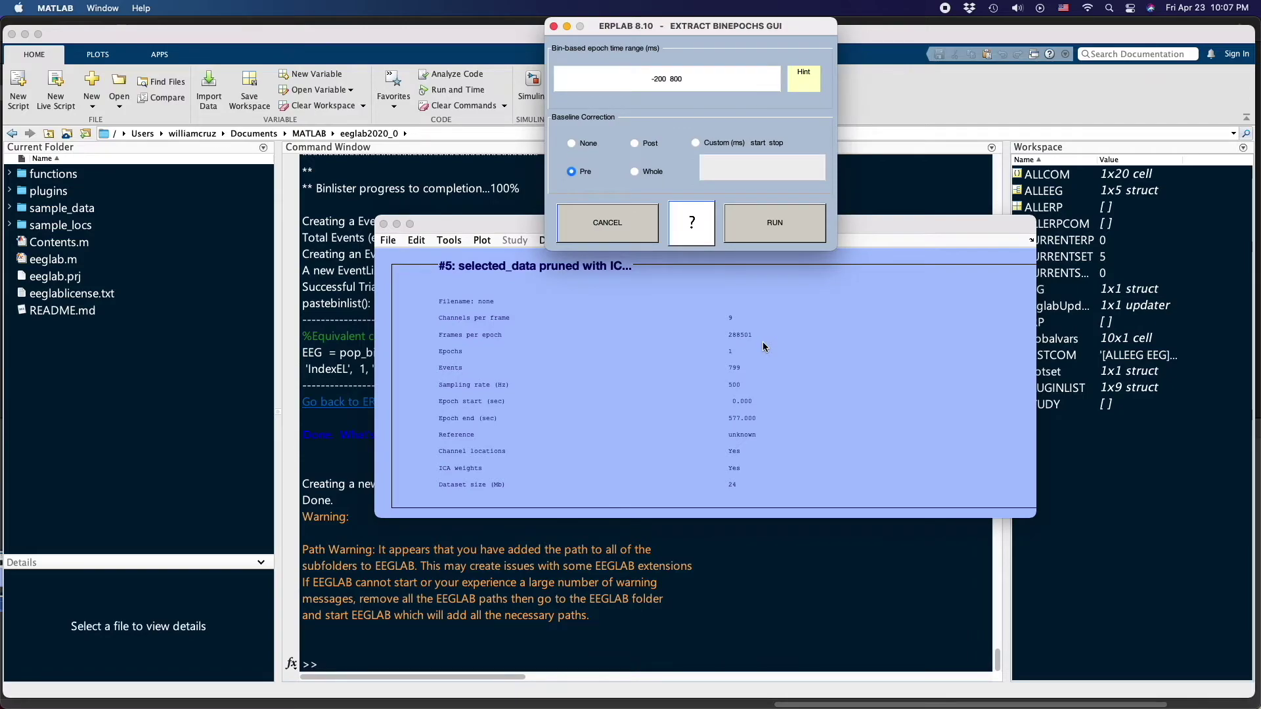
drag(697, 23, 832, 255)
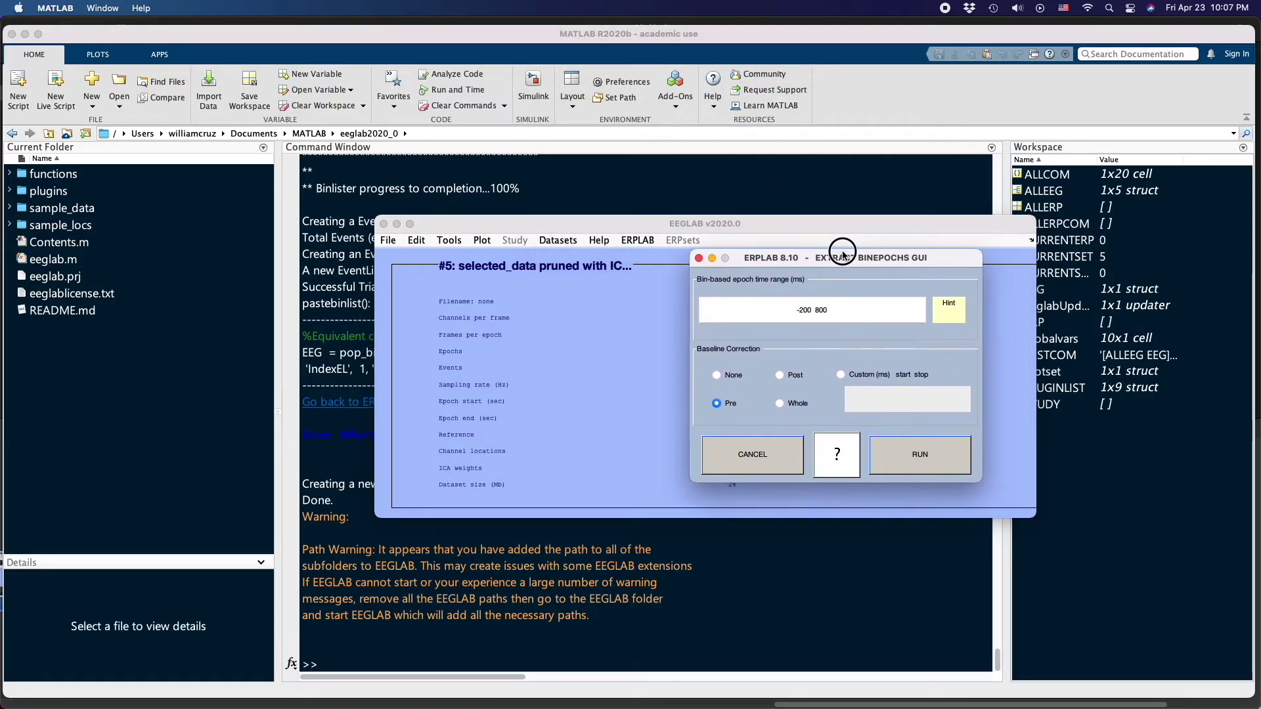
drag(798, 309, 825, 309)
click(835, 312)
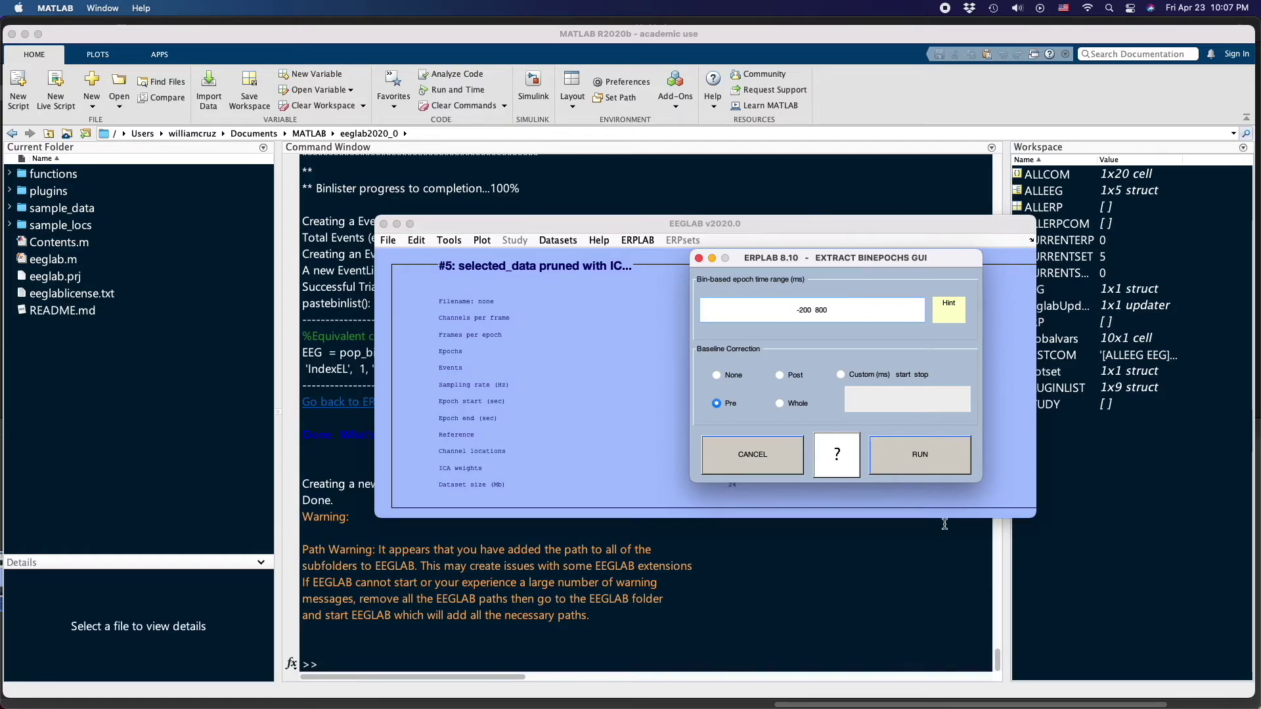
click(905, 452)
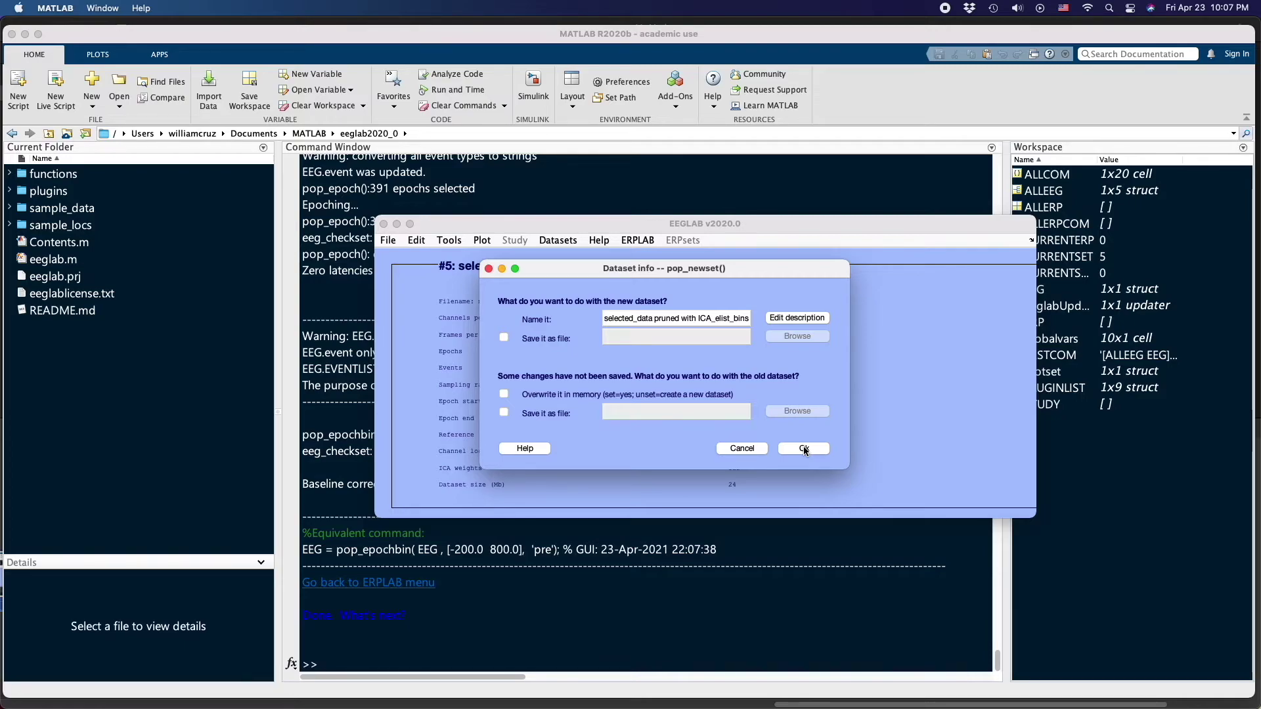
click(805, 449)
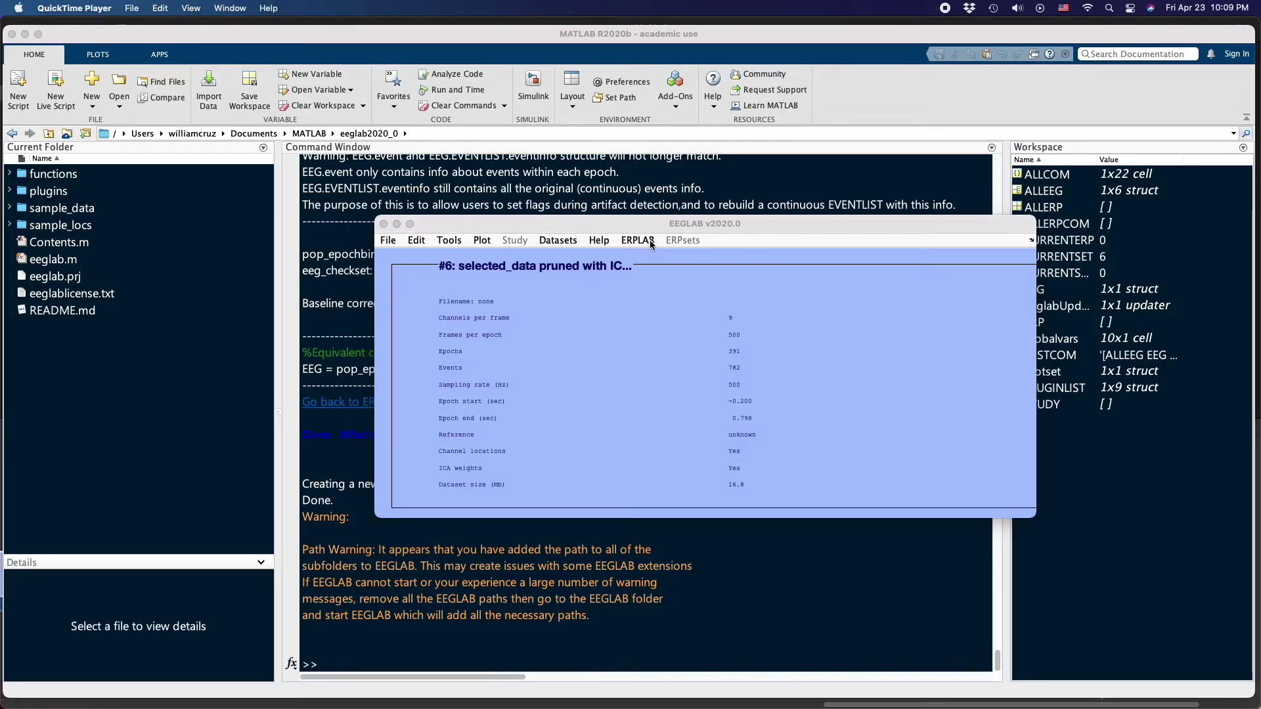
Run simple voltage threshold artifact detection on channels 1:9 with limits -100 to 100 µV over -200 to 798 ms, keeping a new dataset.
click(637, 241)
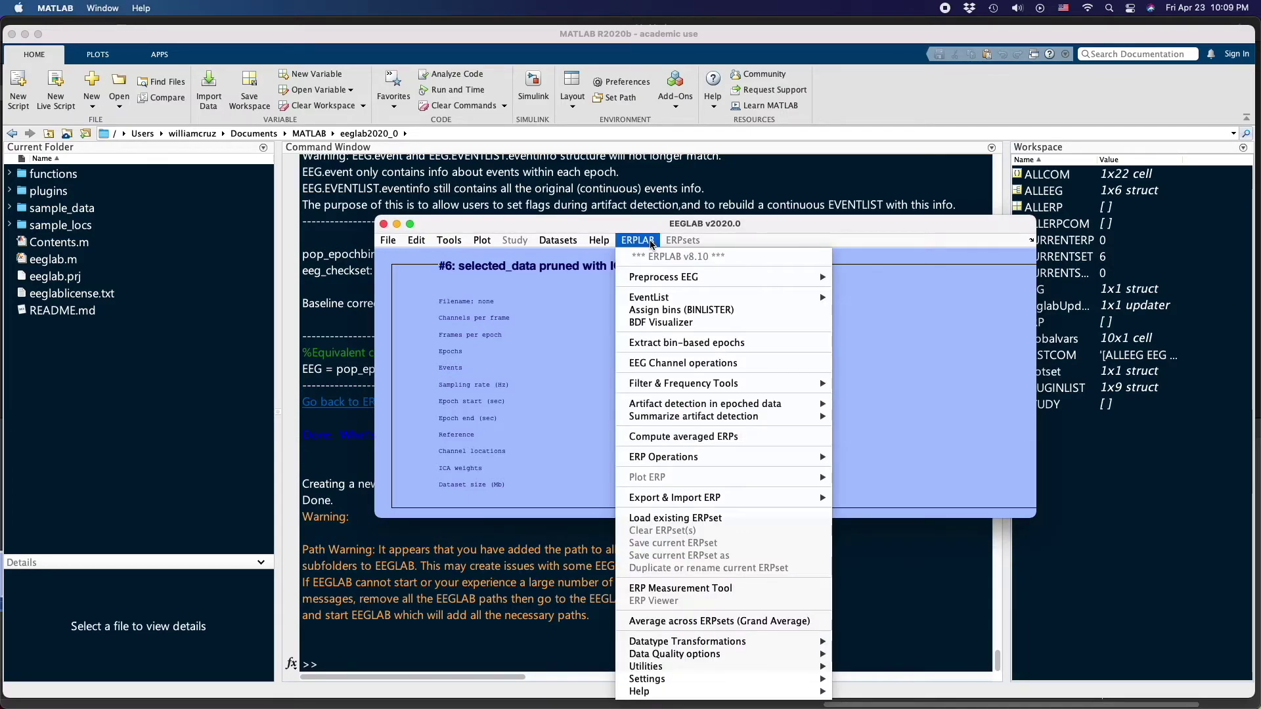
mouse_move(762, 403)
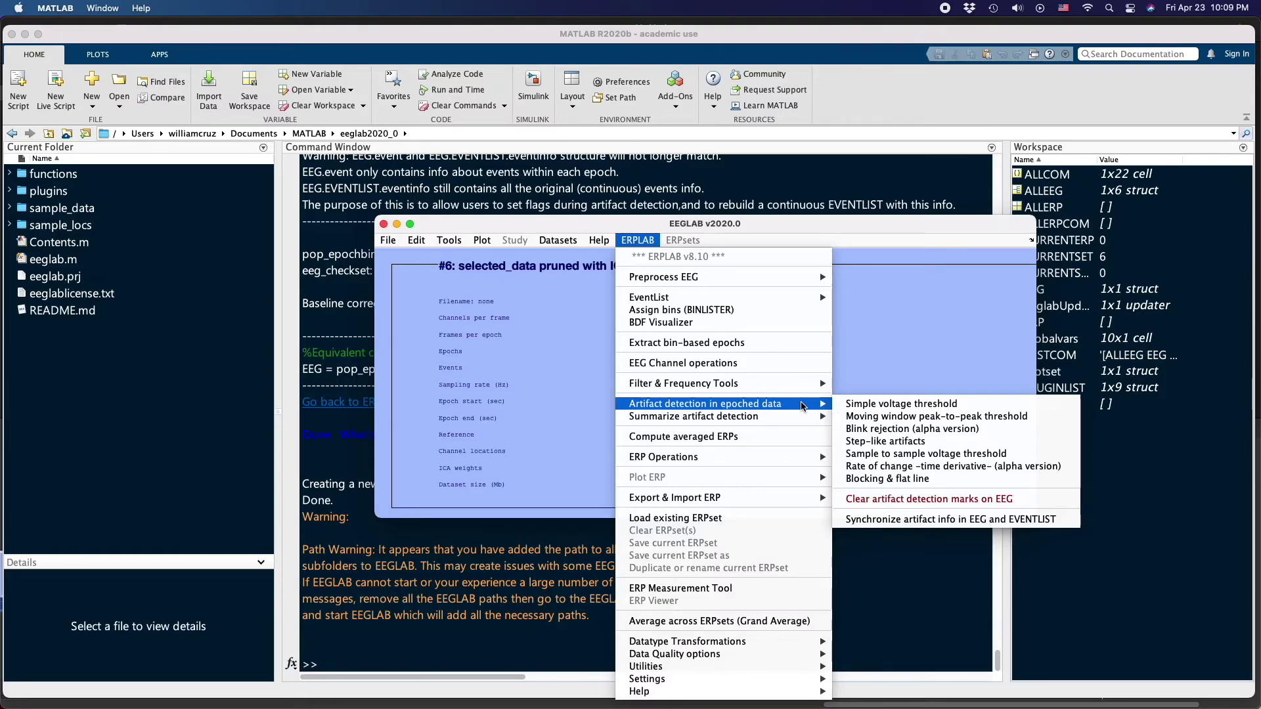
click(980, 411)
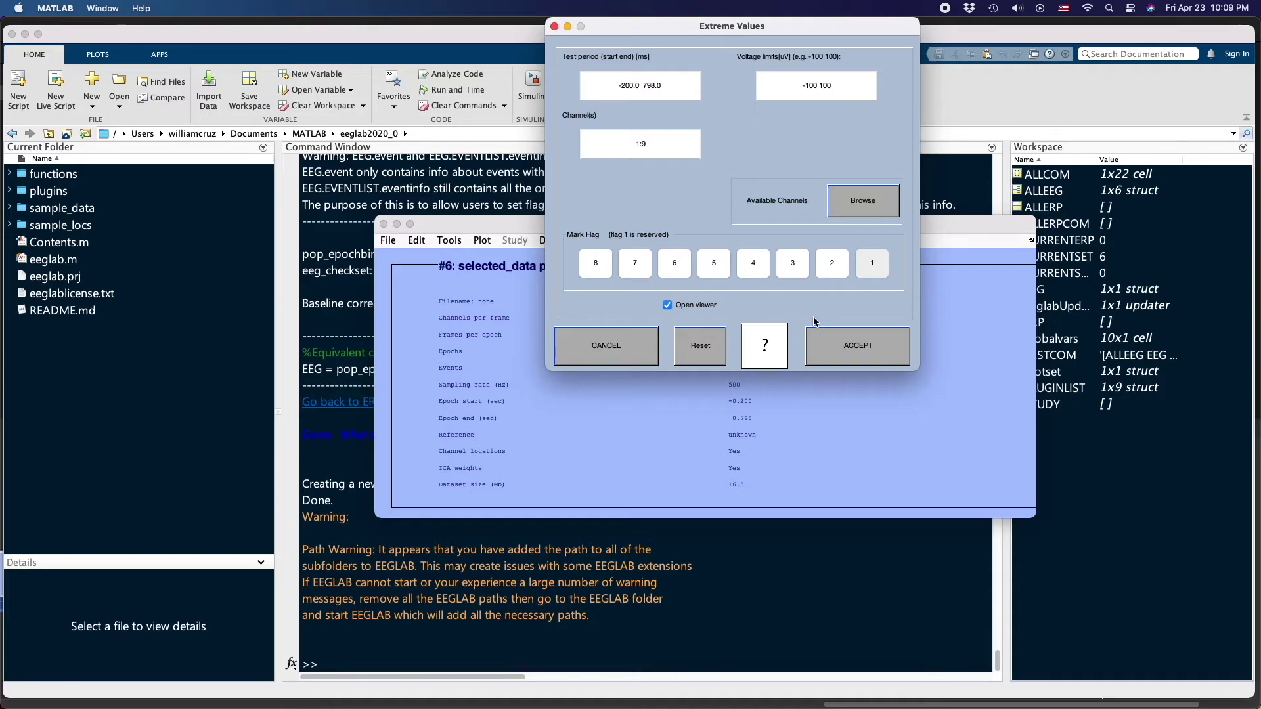
click(857, 350)
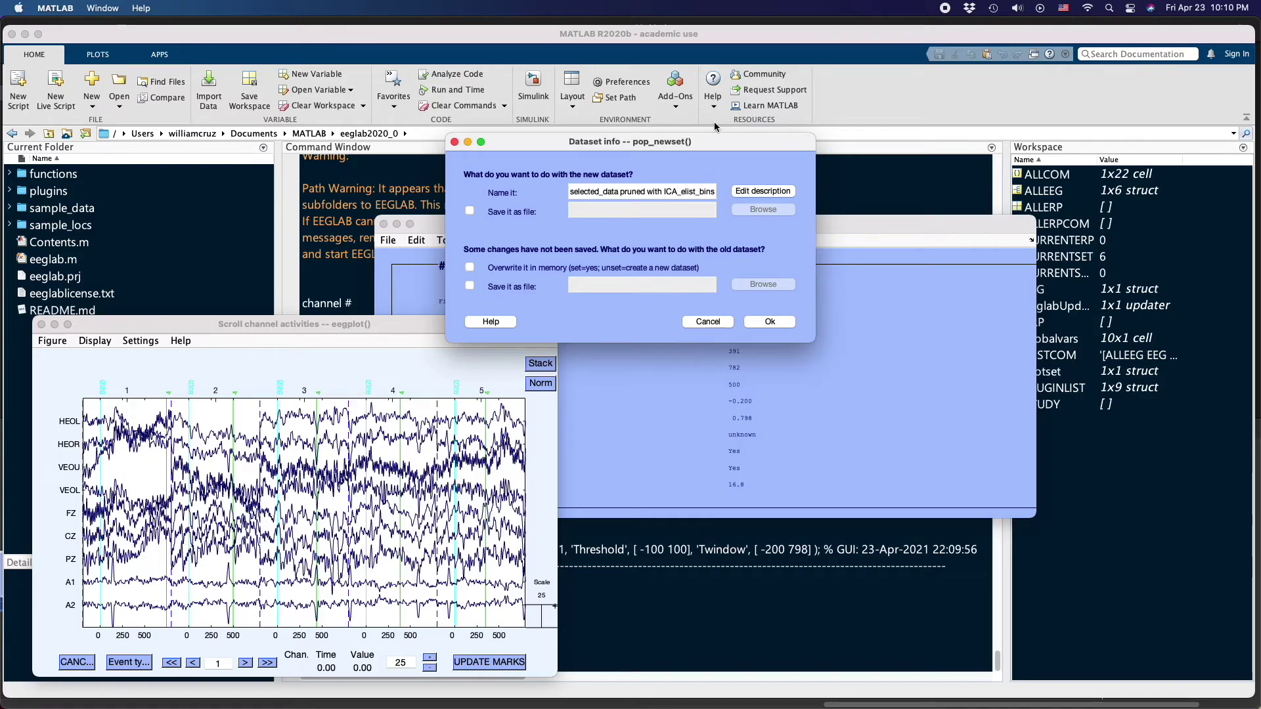
drag(727, 144, 871, 282)
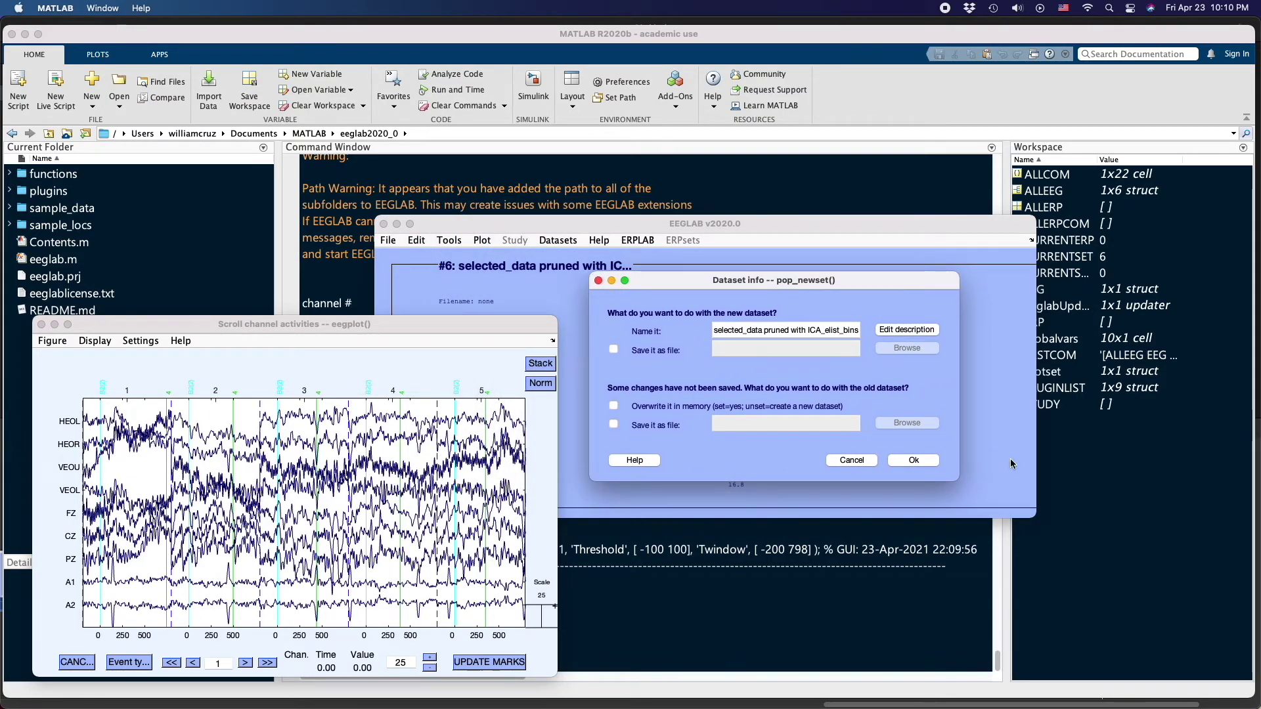
click(915, 460)
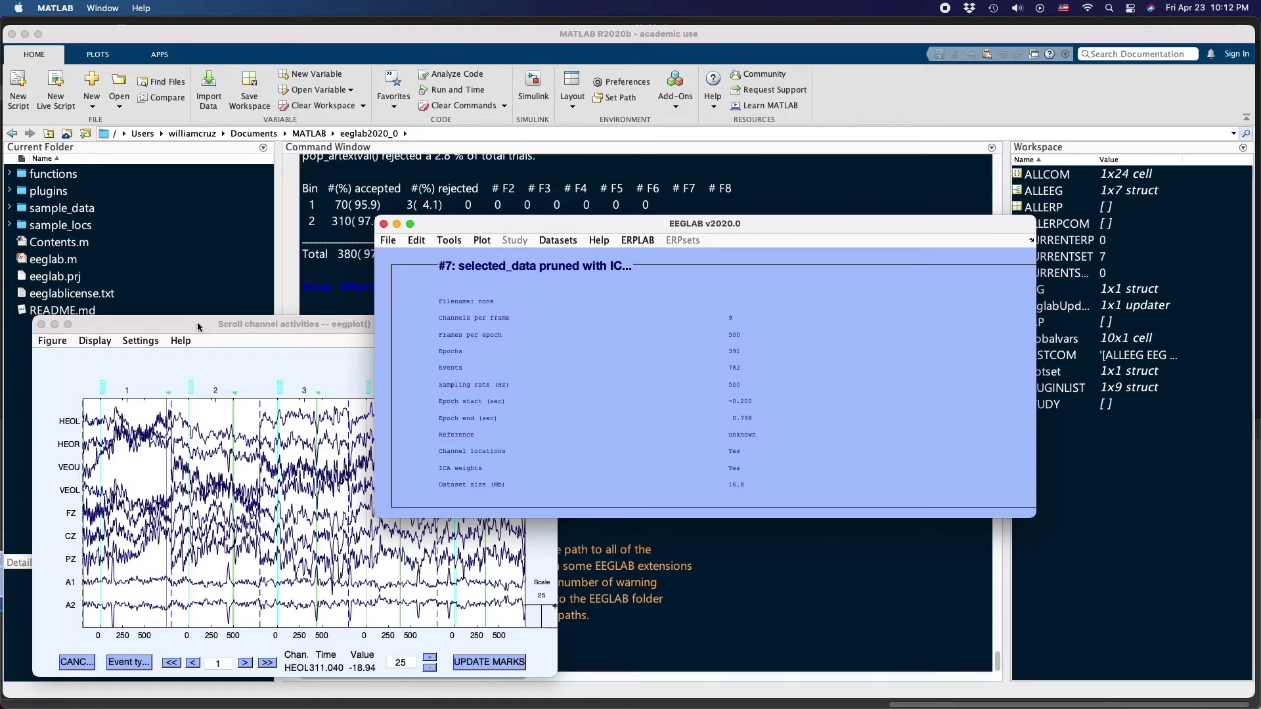
Update the rejection marks from the scrolling channel activity plot and acknowledge the notice about marked epochs.
click(197, 322)
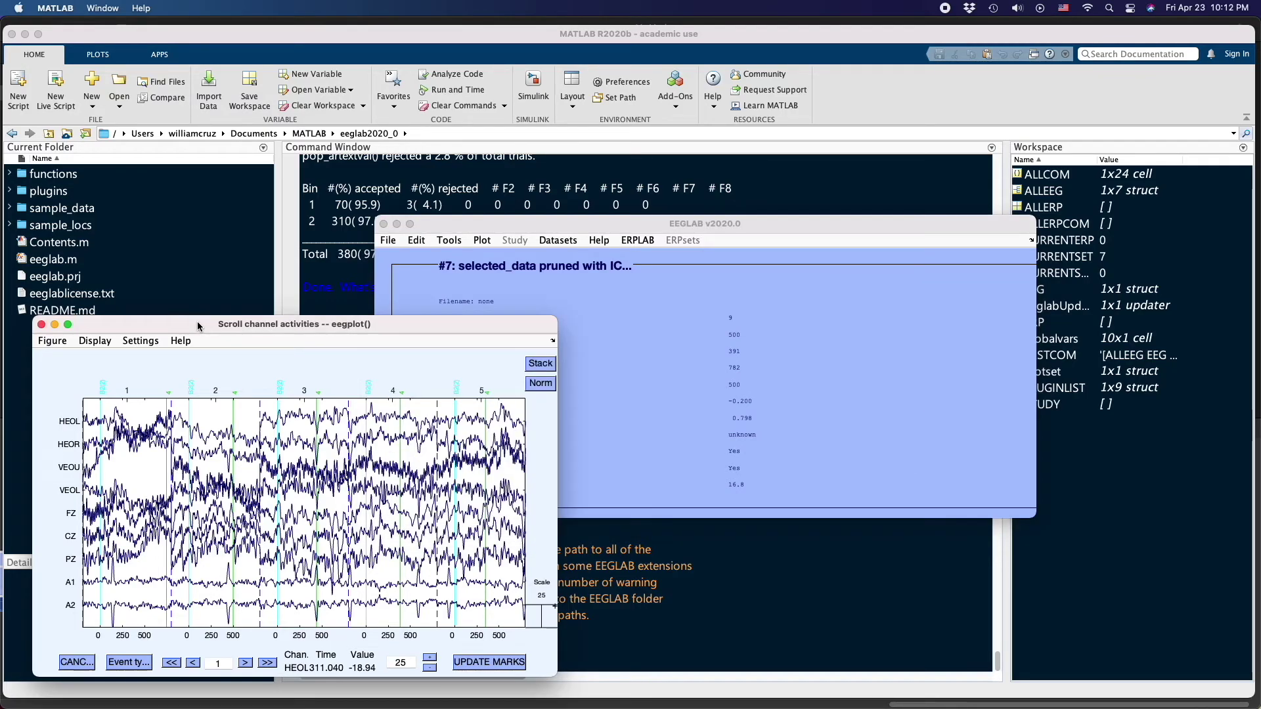
drag(402, 324, 411, 227)
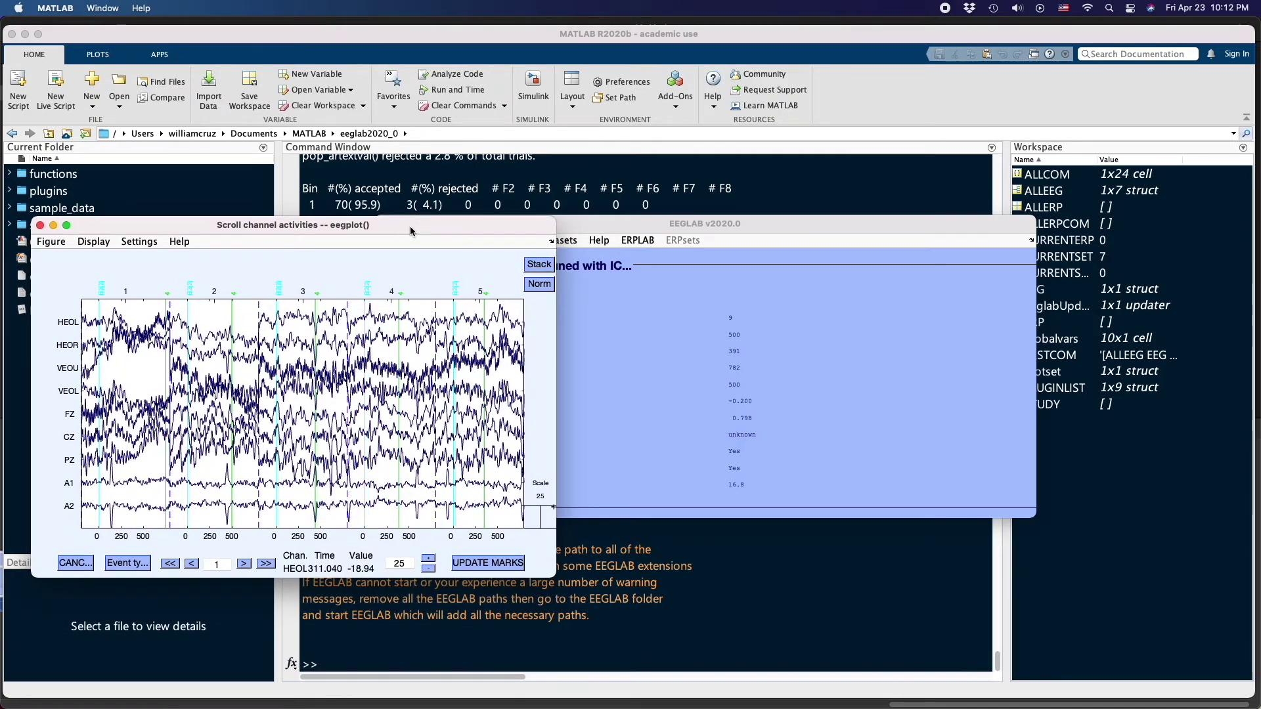
click(507, 564)
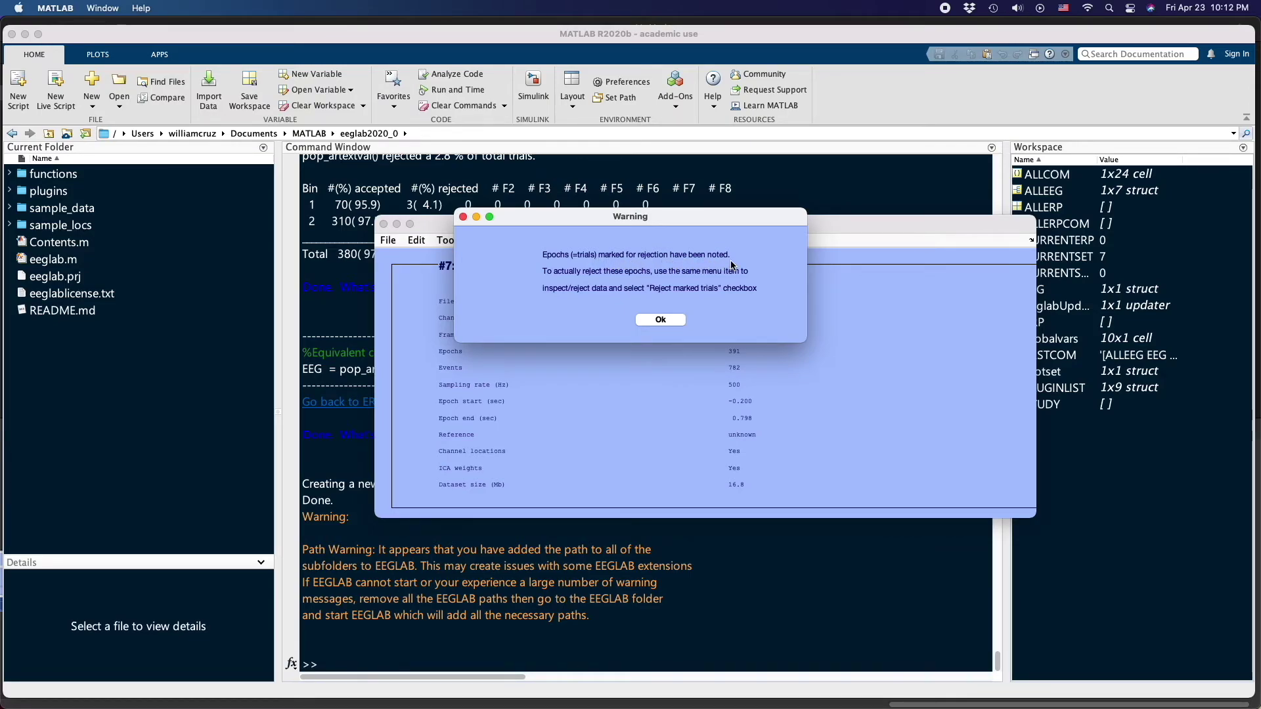
click(668, 320)
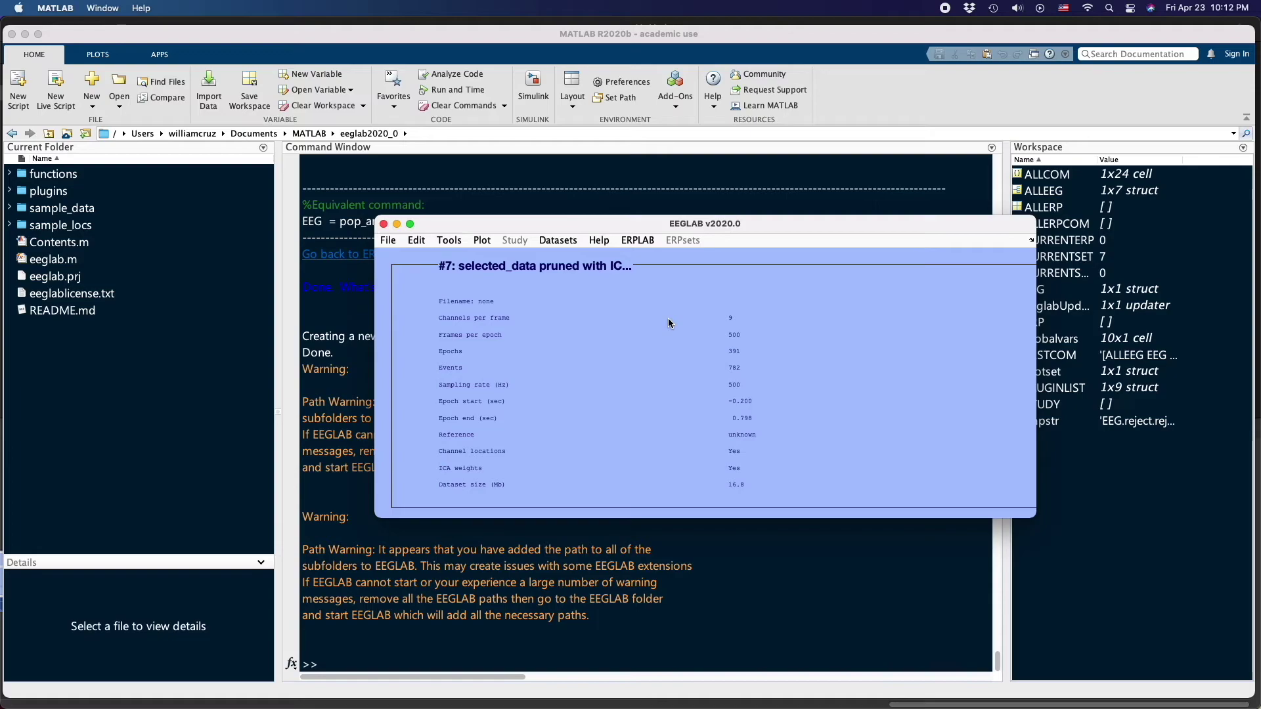
Compute averaged ERPs from dataset 7, excluding epochs marked during artifact detection, and create a new ERPset named erp_P300.
click(640, 242)
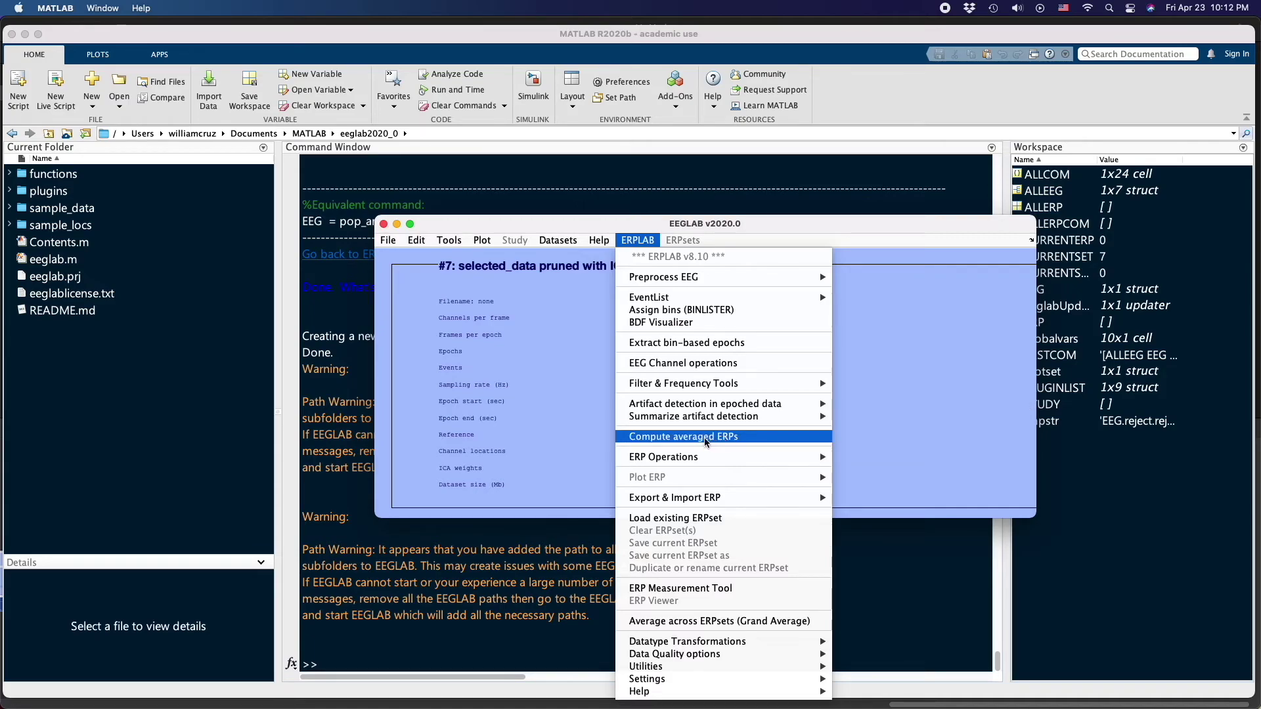
click(748, 437)
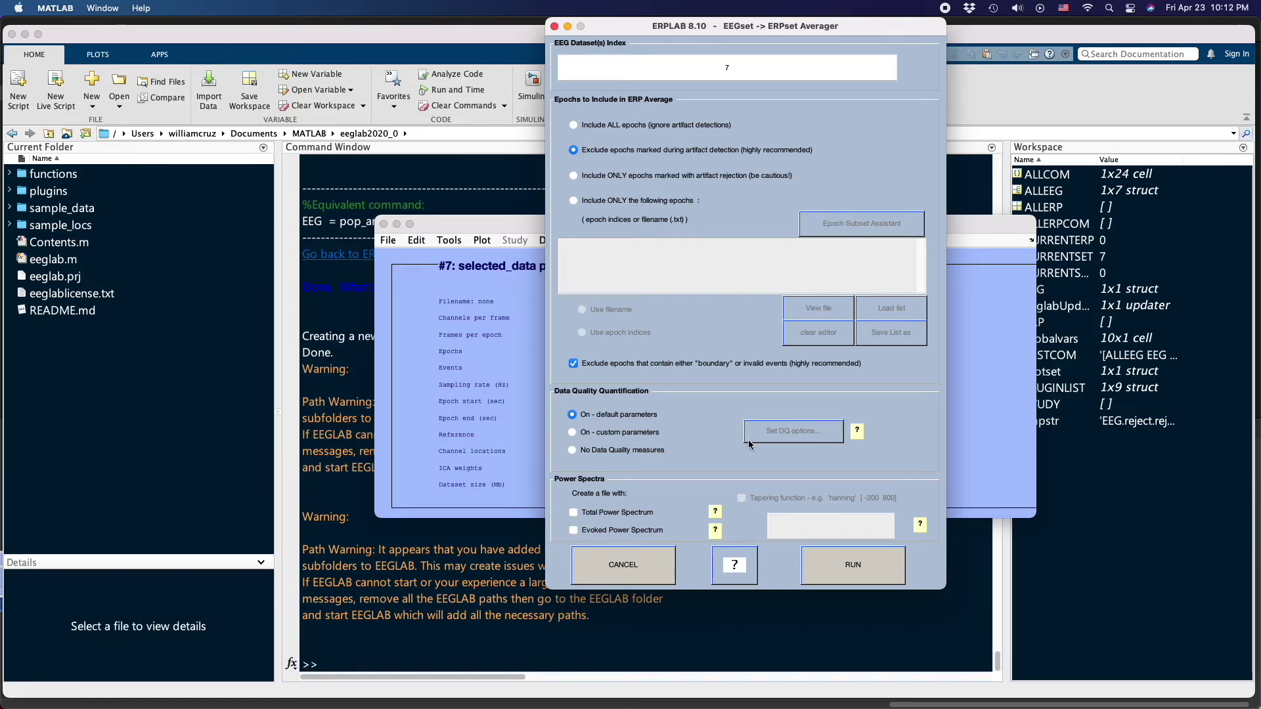
click(869, 564)
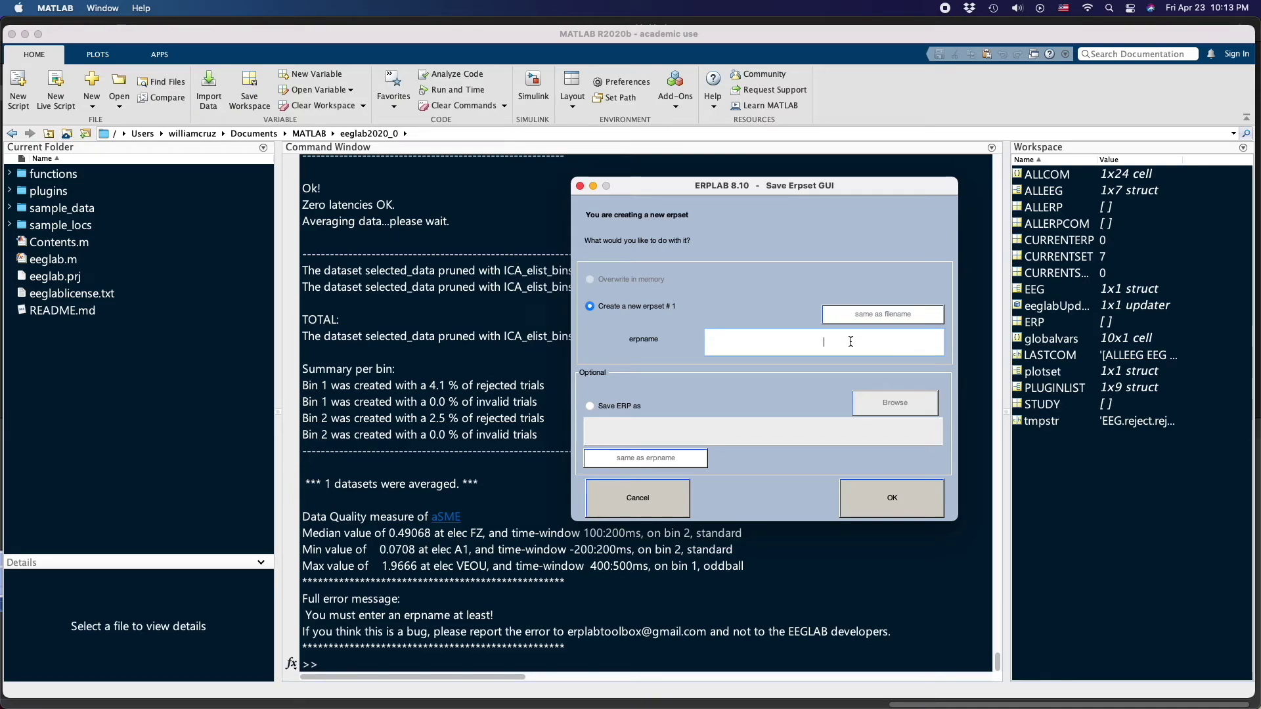
text(ER)
text(erp_P)
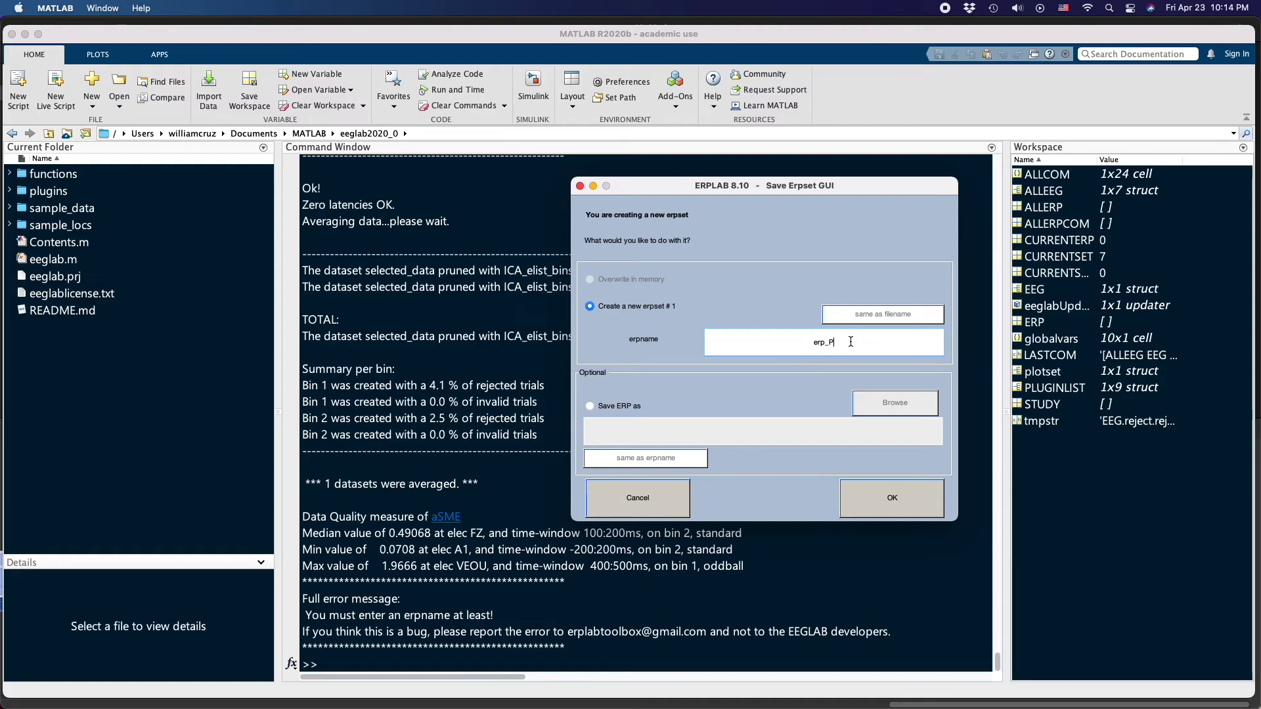
text(300)
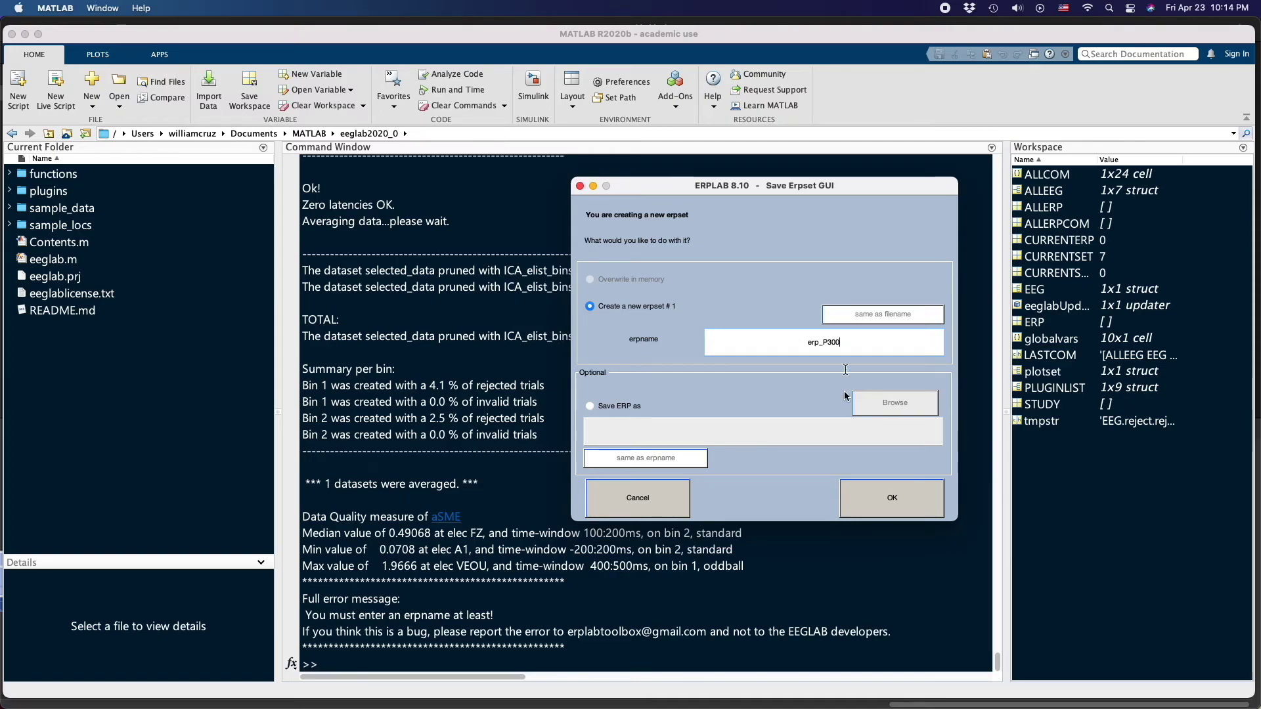
click(869, 498)
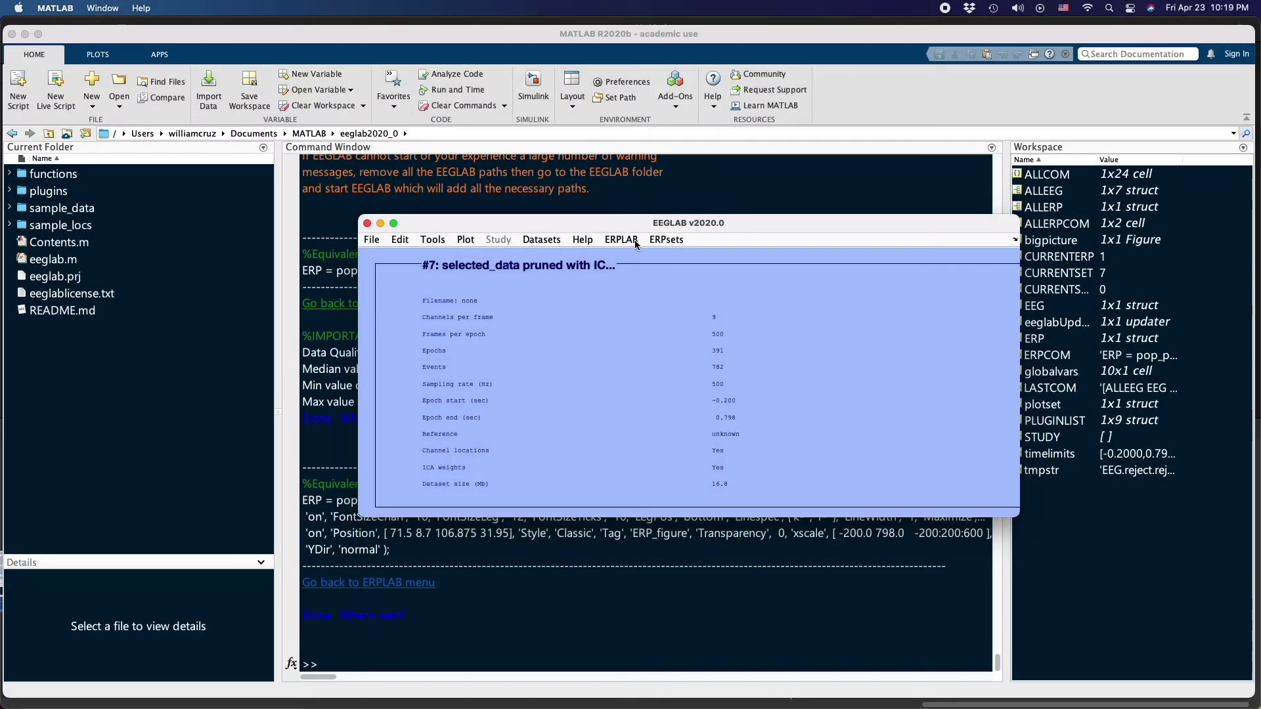
Plot the erp_P300 waveforms for all bins and channels in Classic ERP style with pre-stimulus baseline and positive up.
click(622, 240)
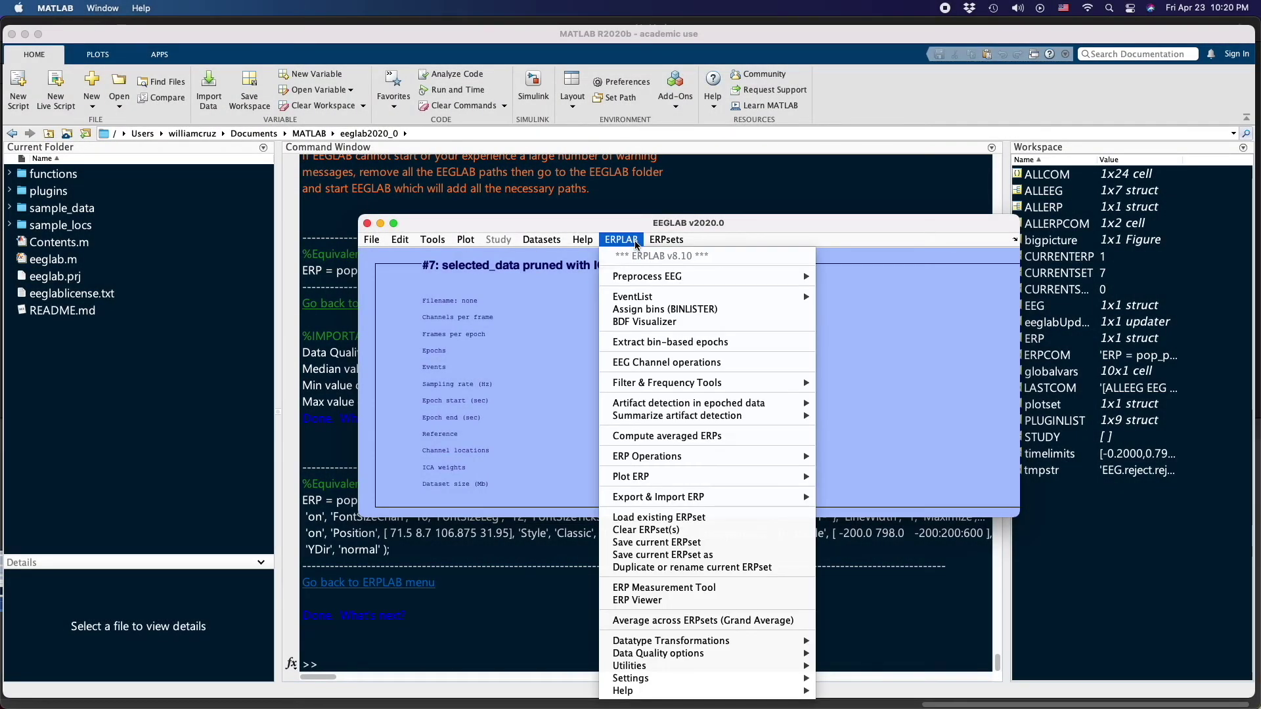
click(760, 436)
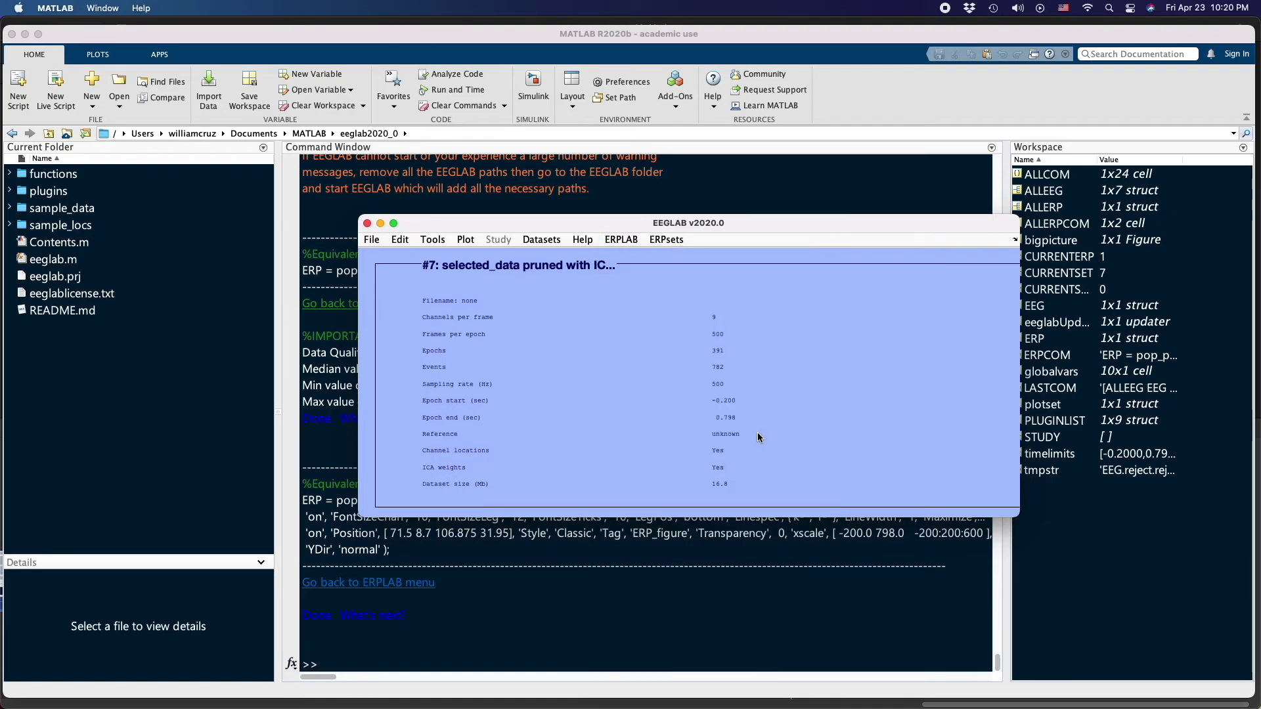
click(627, 242)
mouse_move(708, 478)
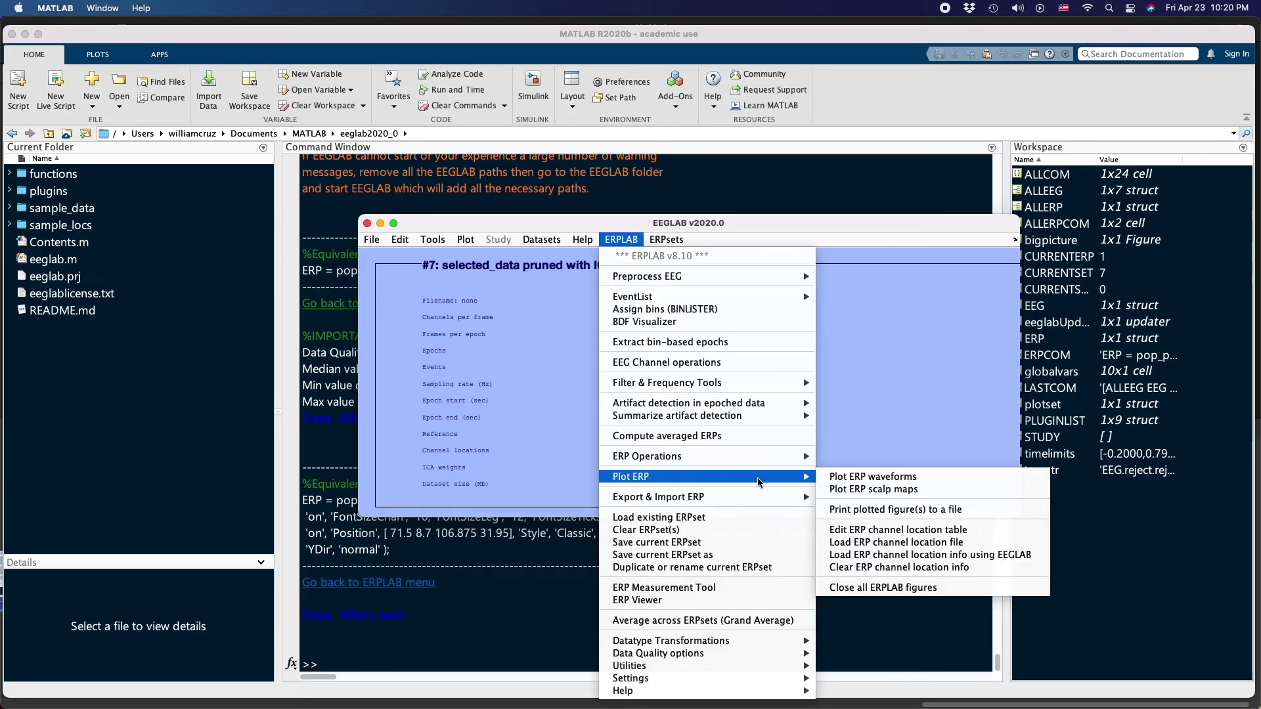
click(939, 477)
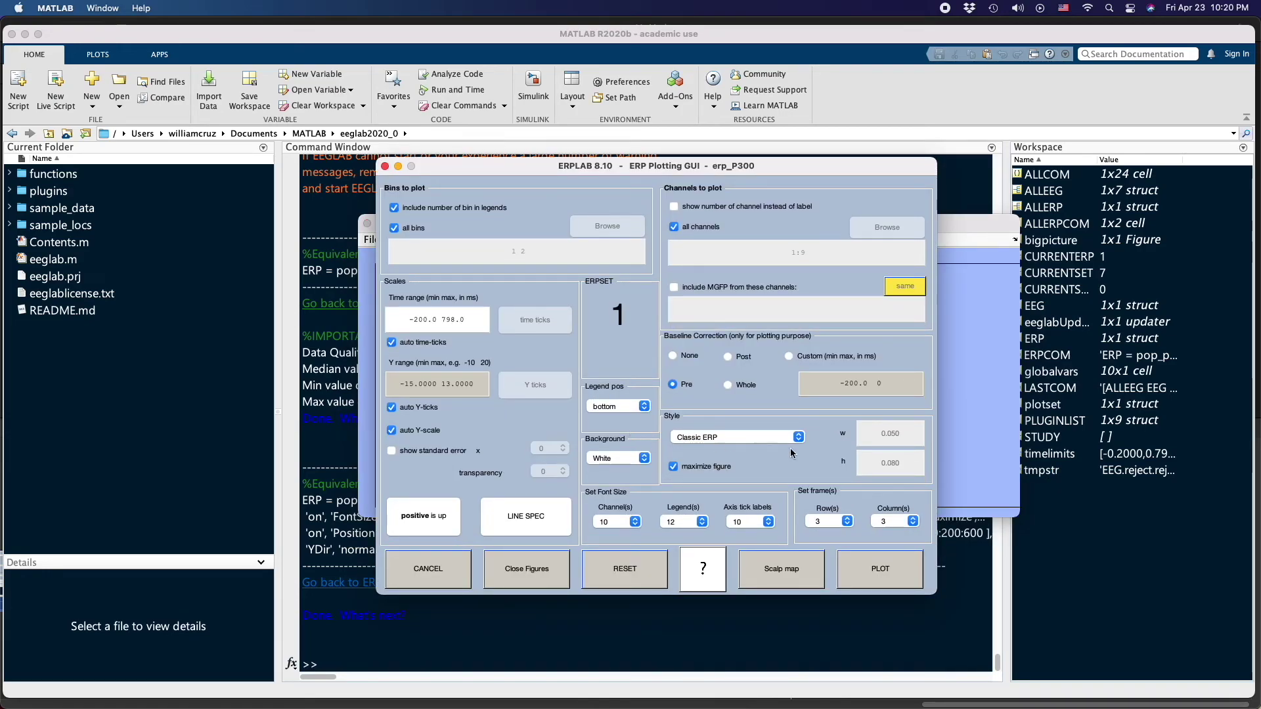
click(895, 572)
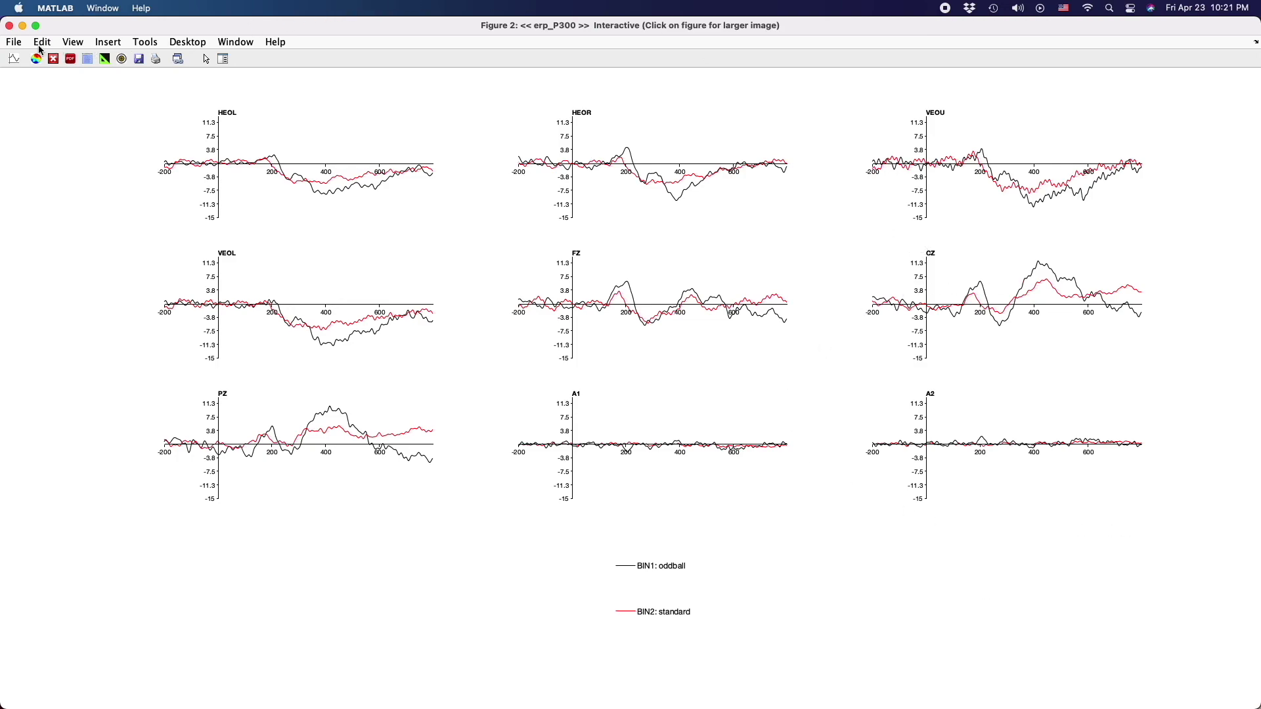
click(15, 42)
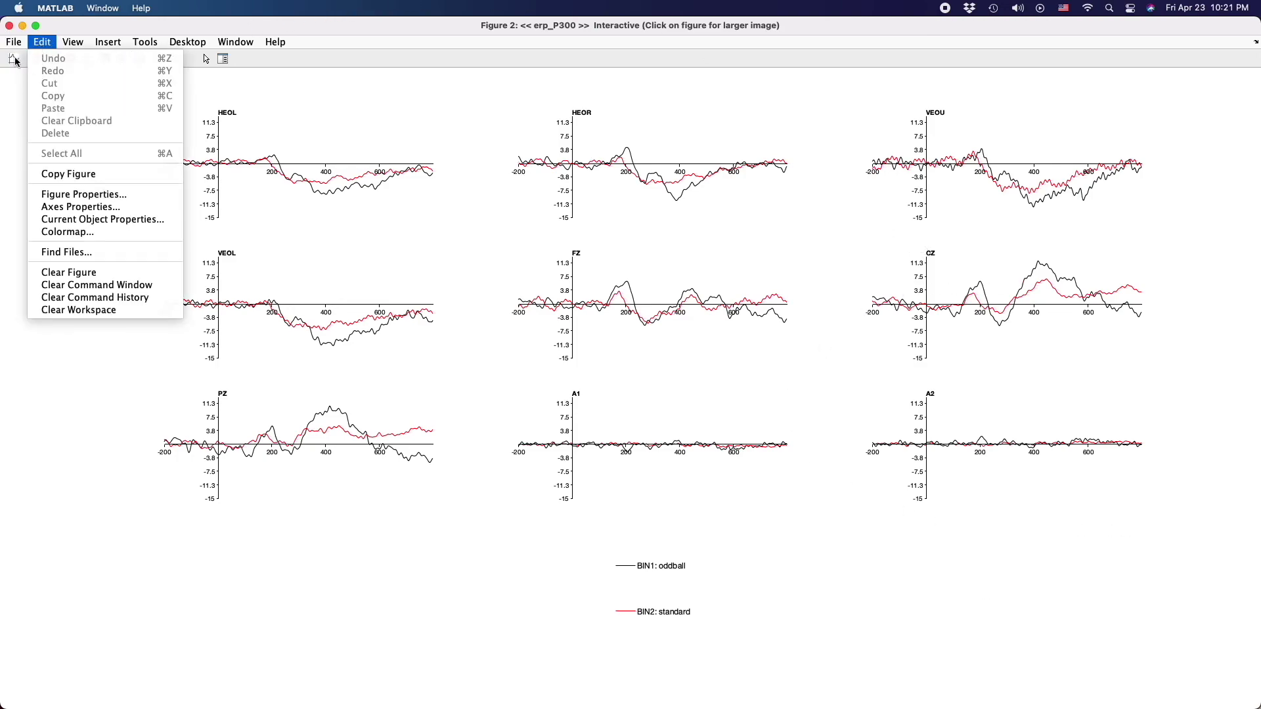
mouse_move(15, 43)
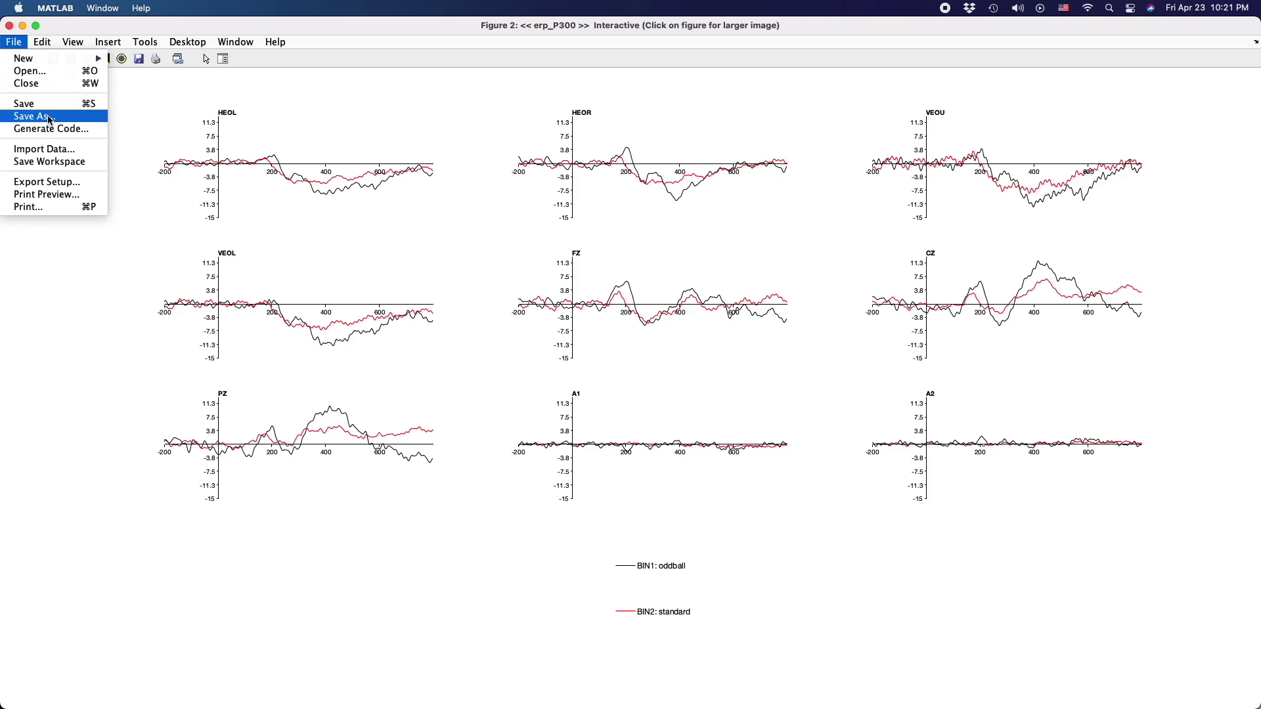
mouse_move(108, 42)
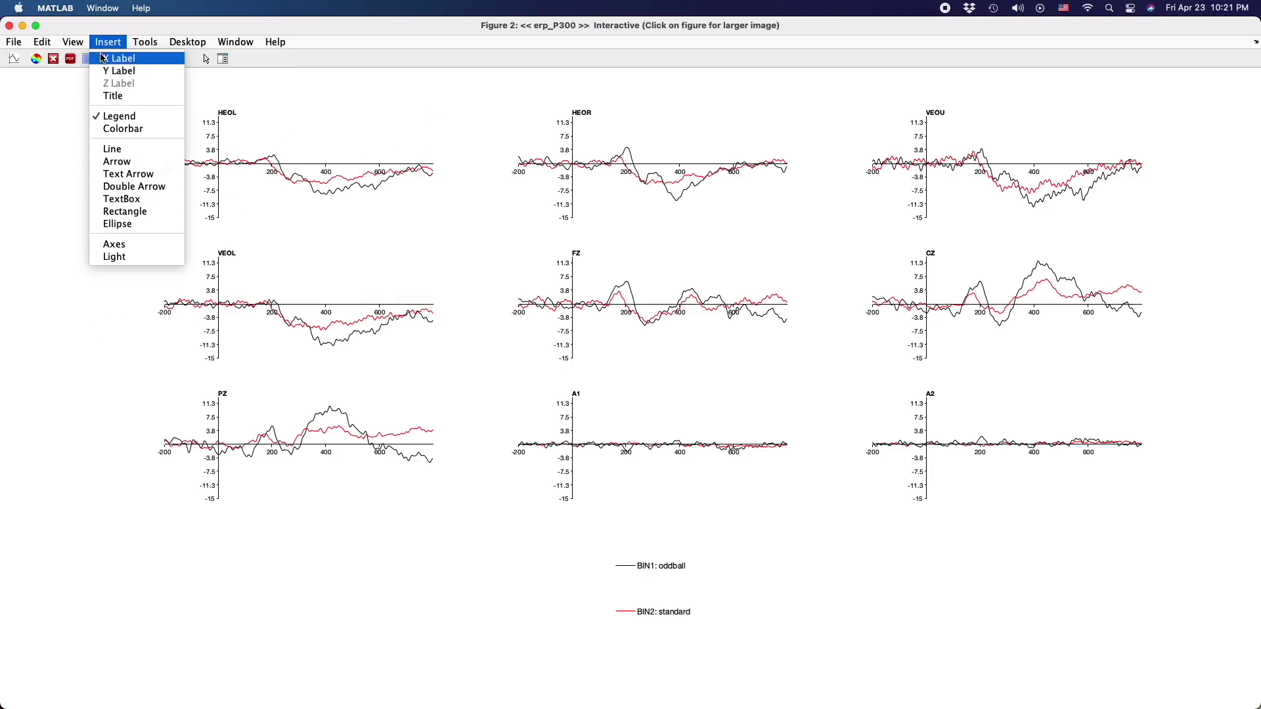
click(50, 218)
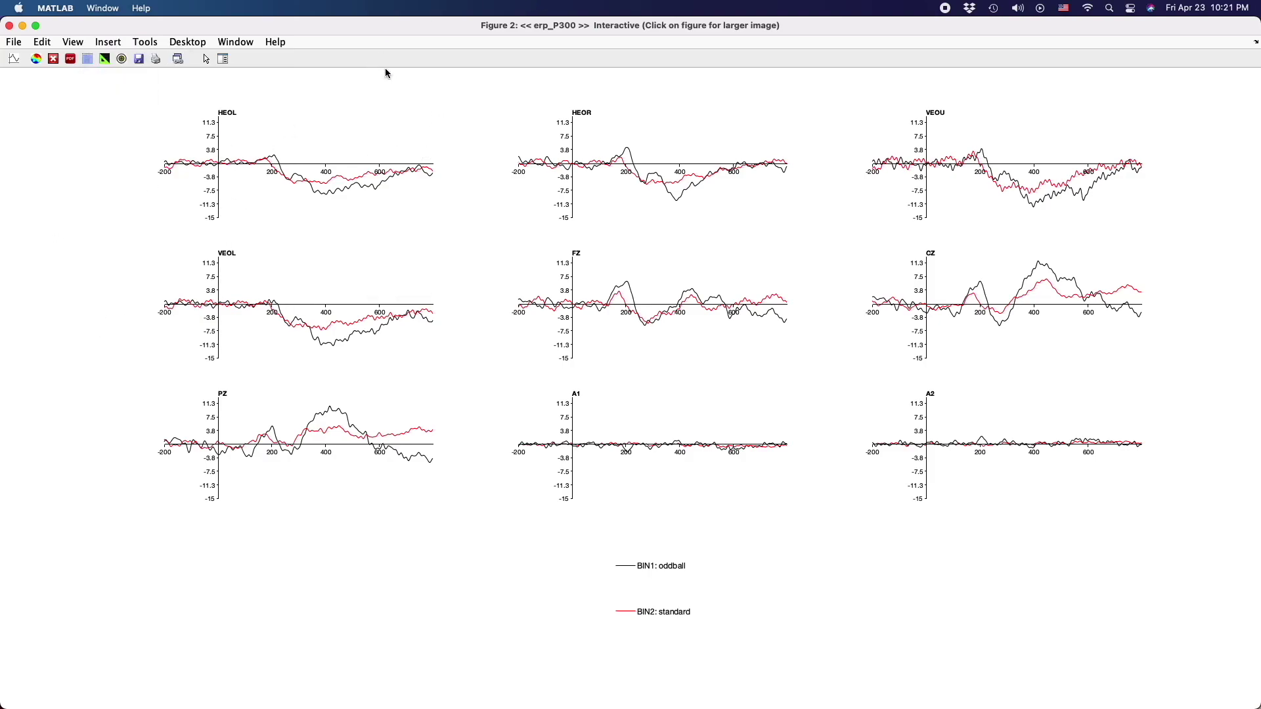